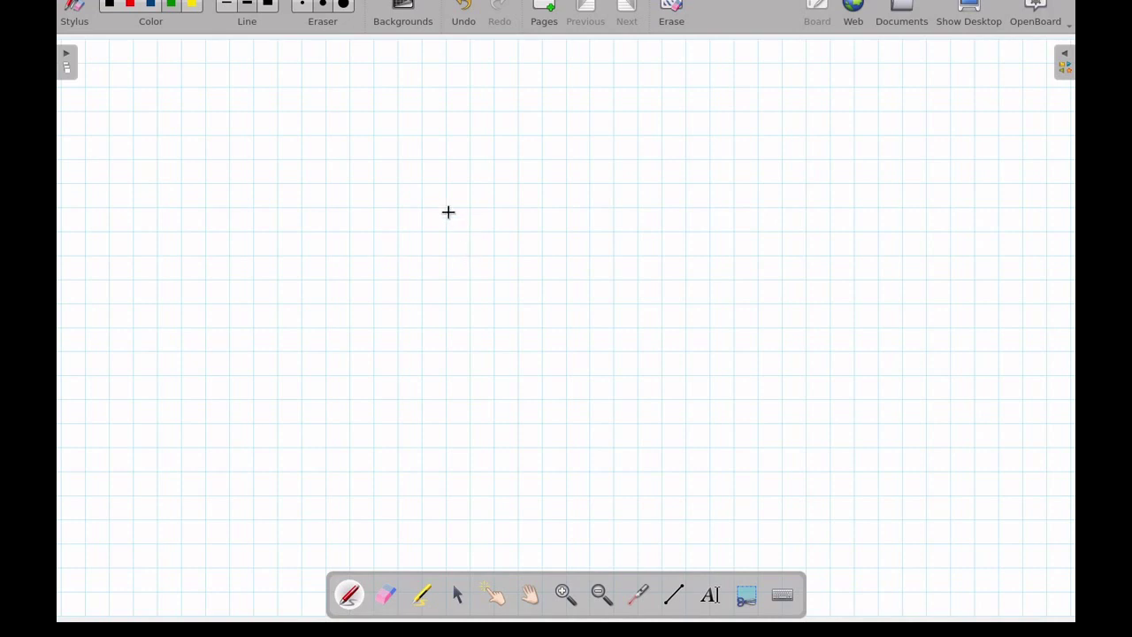
- Draw a capacitor symbol in green with short vertical leads, and a curved arrow pointing toward it from its left side
mouse_move(433, 150)
left_mouse_down()
mouse_move(431, 218)
mouse_move(488, 230)
left_mouse_up()
mouse_move(394, 250)
left_mouse_down()
mouse_move(493, 259)
mouse_move(437, 291)
left_mouse_up()
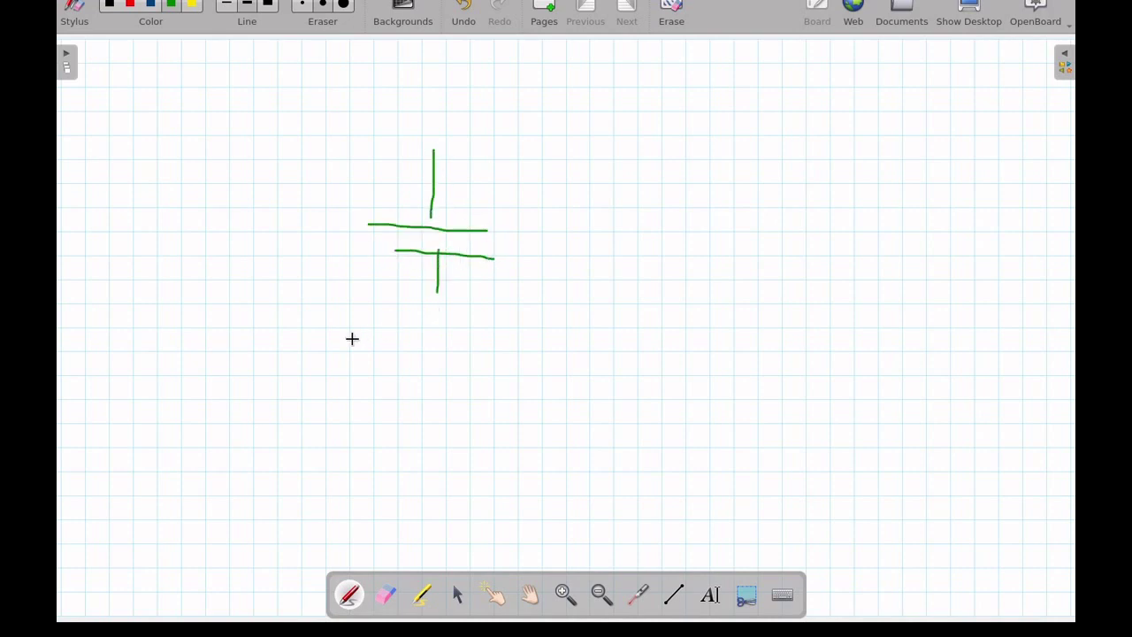
mouse_move(114, 153)
left_mouse_down()
mouse_move(283, 91)
mouse_move(345, 172)
mouse_move(326, 177)
left_mouse_up()
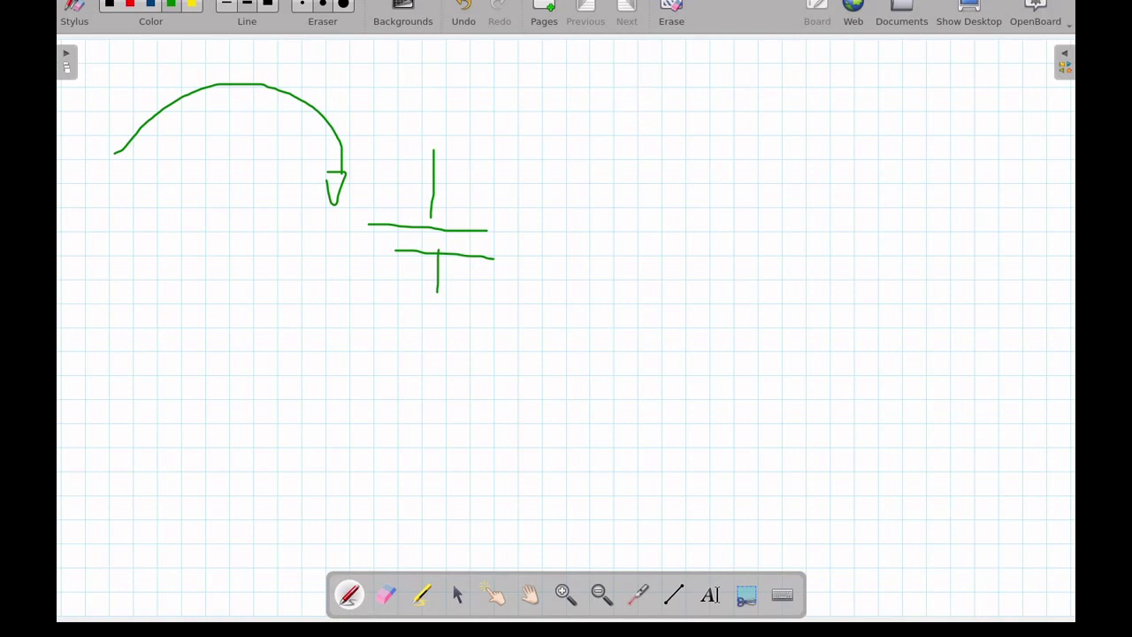
- Draw green graph axes beside the capacitor and sketch a charging curve rising from the origin and levelling off
left_click_drag(635, 78, 628, 395)
left_click_drag(591, 334, 1005, 332)
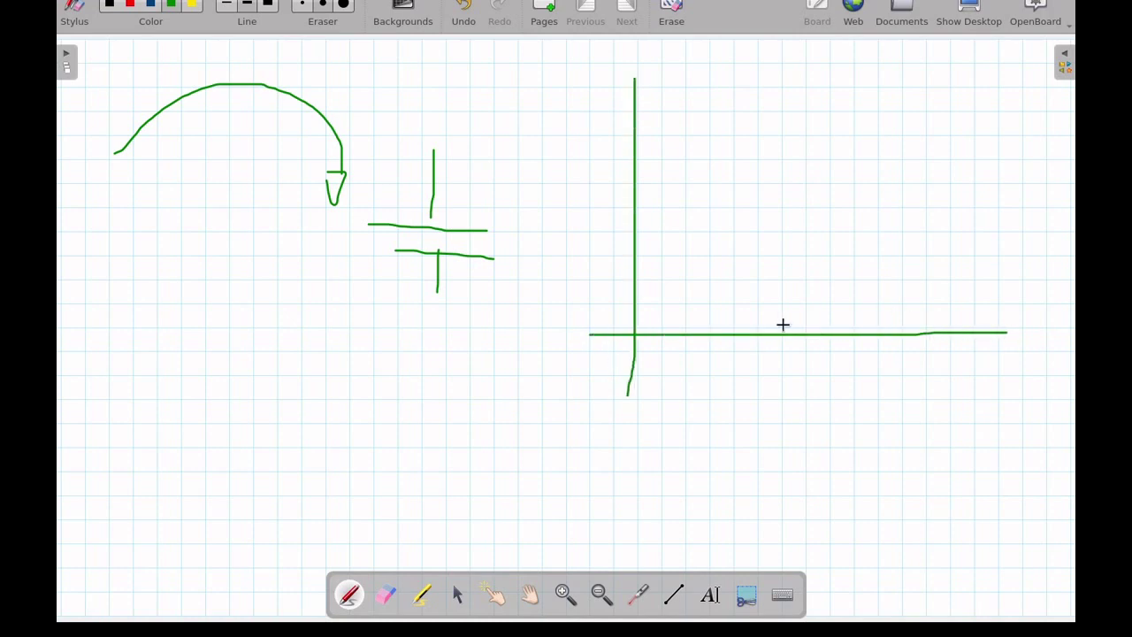
mouse_move(637, 329)
left_mouse_down()
mouse_move(678, 262)
mouse_move(809, 151)
mouse_move(950, 114)
mouse_move(1025, 114)
left_mouse_up()
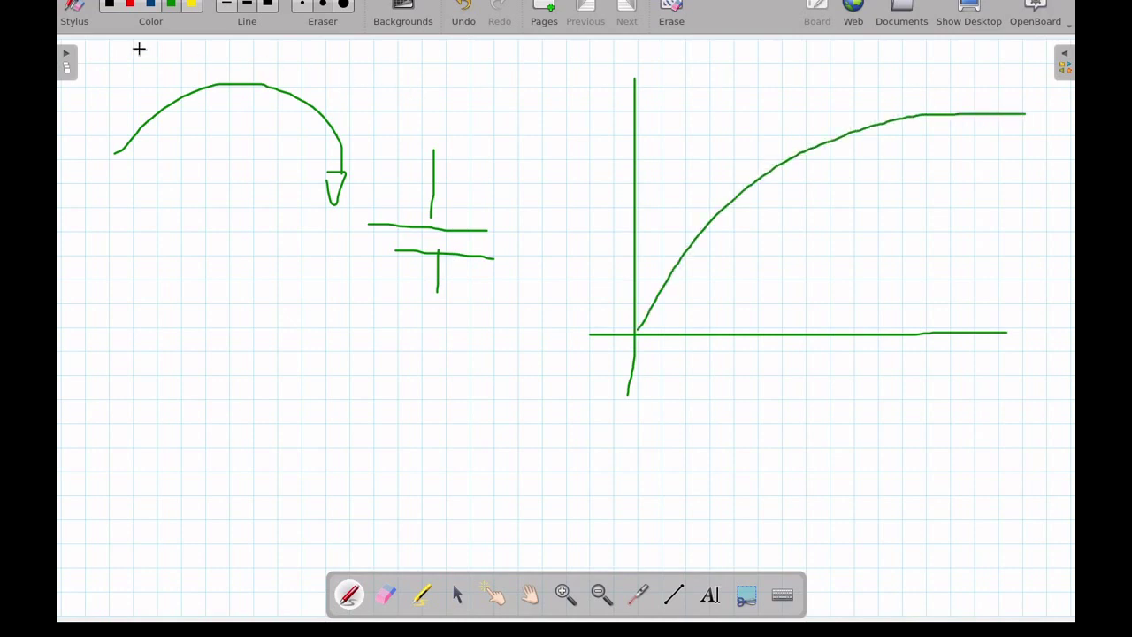
- Sketch a red discharge curve decaying toward the horizontal axis and label the axes V and t
left_click(130, 4)
mouse_move(636, 93)
left_mouse_down()
mouse_move(727, 241)
mouse_move(829, 313)
mouse_move(1046, 328)
left_mouse_up()
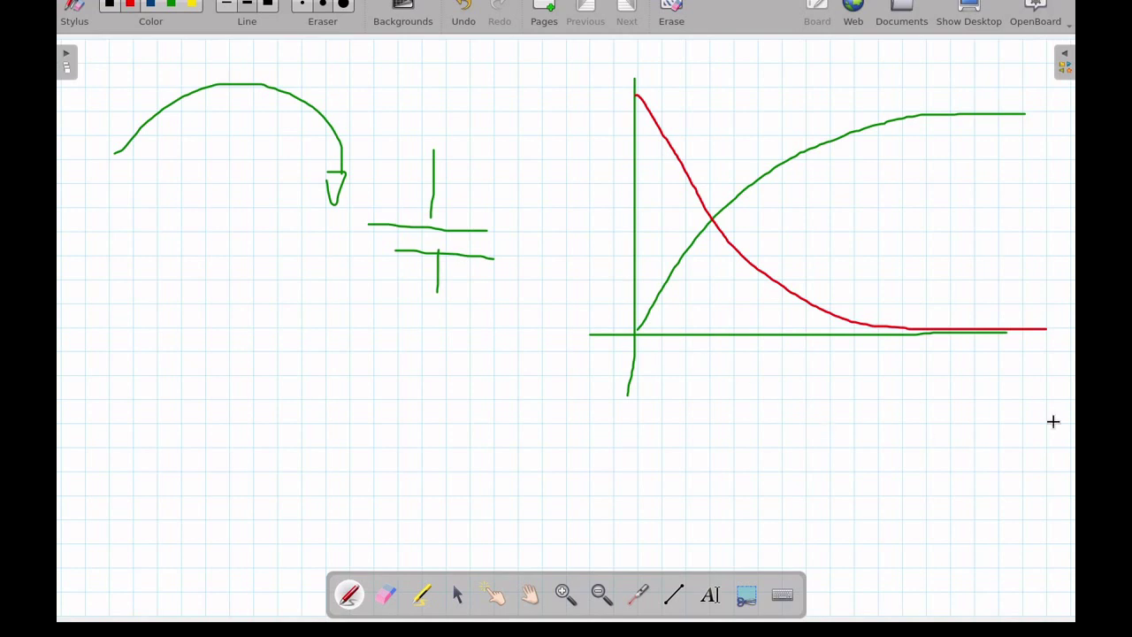
mouse_move(1000, 341)
left_mouse_down()
mouse_move(999, 370)
mouse_move(1023, 375)
mouse_move(1011, 352)
left_mouse_up()
left_click_drag(576, 70, 610, 59)
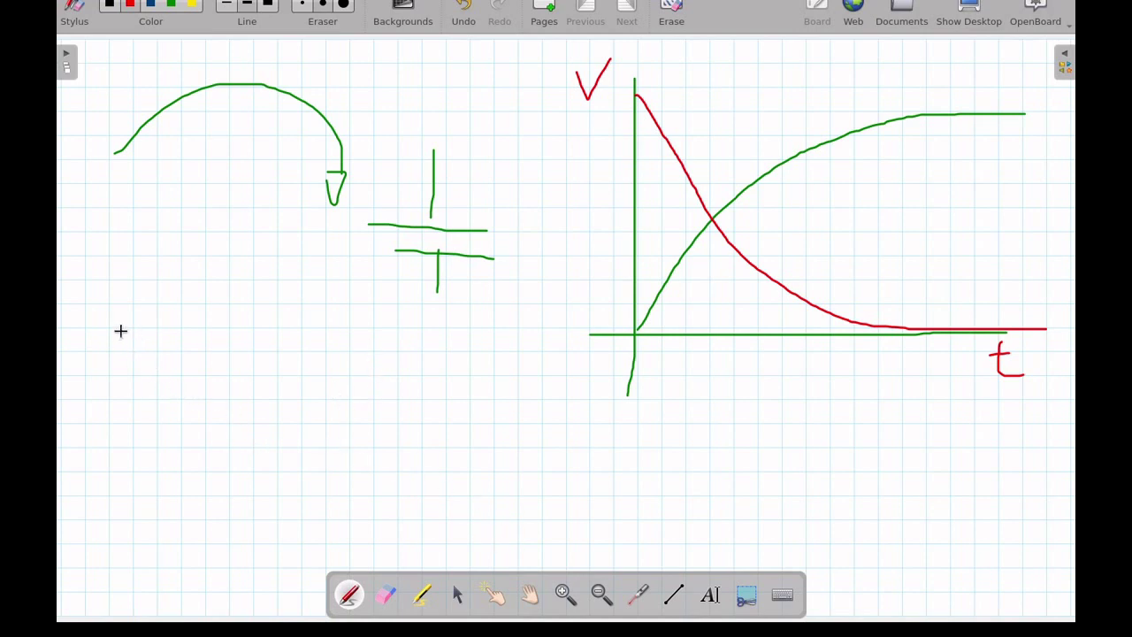
- Write the charging equation V(t)=Vi(1-e^(-t/τ)) in red below the capacitor, redrawing the tau in the exponent
mouse_move(125, 337)
left_mouse_down()
mouse_move(136, 382)
mouse_move(168, 330)
mouse_move(166, 367)
mouse_move(183, 387)
mouse_move(215, 365)
mouse_move(234, 396)
mouse_move(274, 365)
mouse_move(306, 379)
mouse_move(329, 340)
mouse_move(325, 387)
left_mouse_up()
left_click(327, 366)
left_click_drag(367, 332, 362, 399)
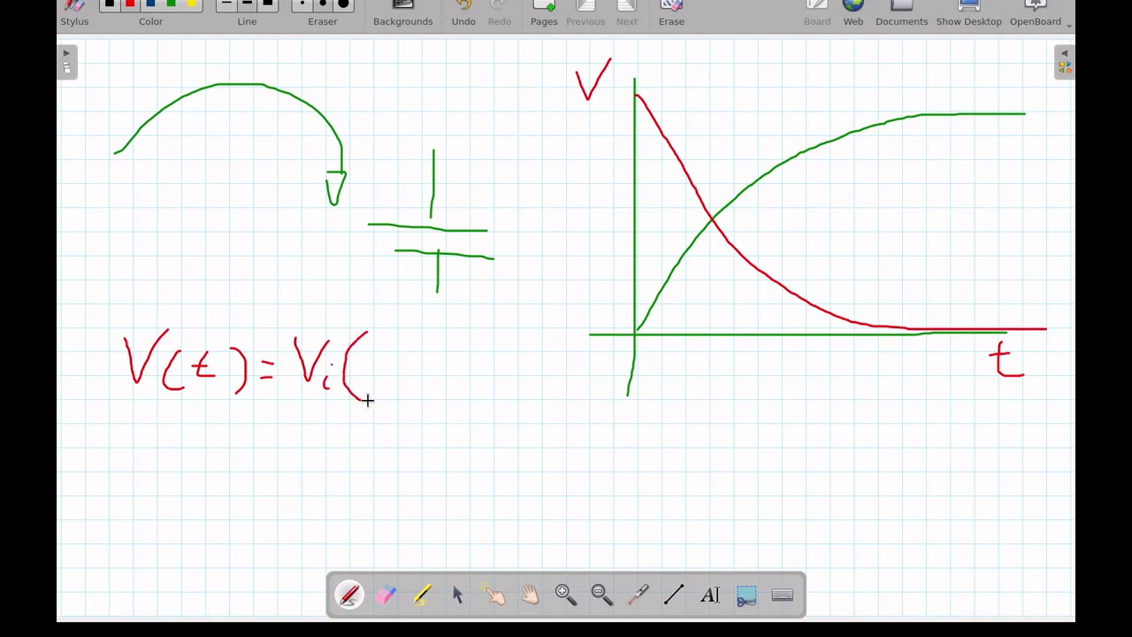
mouse_move(370, 344)
left_mouse_down()
mouse_move(378, 393)
mouse_move(428, 363)
mouse_move(485, 366)
mouse_move(462, 347)
mouse_move(504, 403)
left_mouse_up()
mouse_move(494, 316)
left_mouse_down()
mouse_move(542, 318)
mouse_move(536, 301)
mouse_move(549, 344)
mouse_move(563, 341)
mouse_move(525, 370)
left_mouse_up()
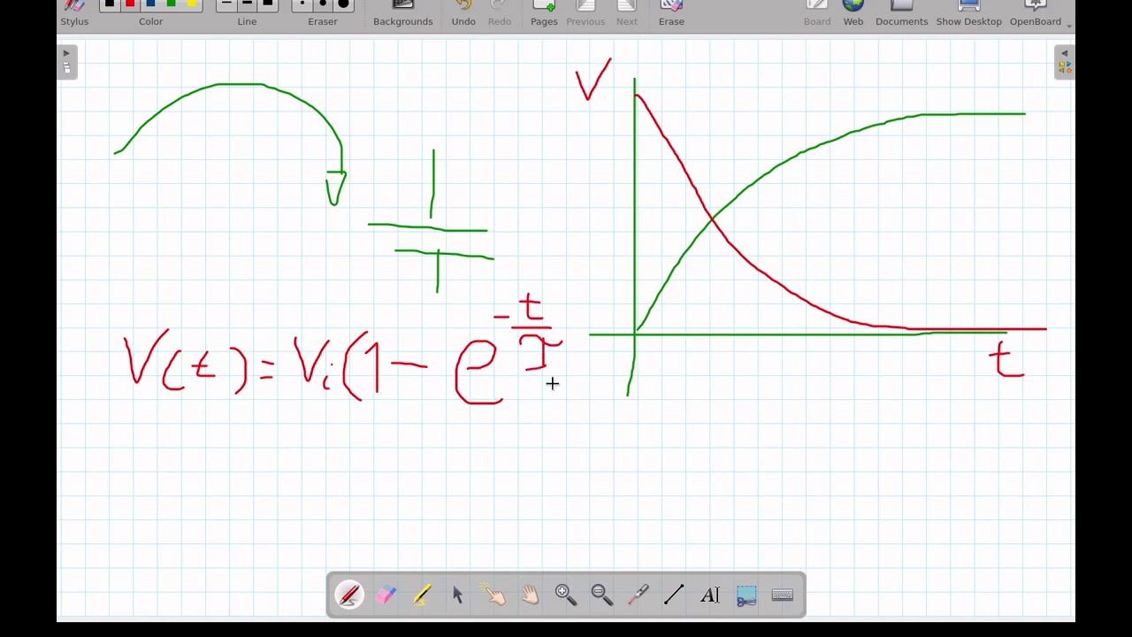
key("ctrl+z")
key("ctrl+z")
mouse_move(537, 346)
left_mouse_down()
mouse_move(536, 366)
mouse_move(558, 369)
left_mouse_up()
left_click_drag(583, 333, 561, 405)
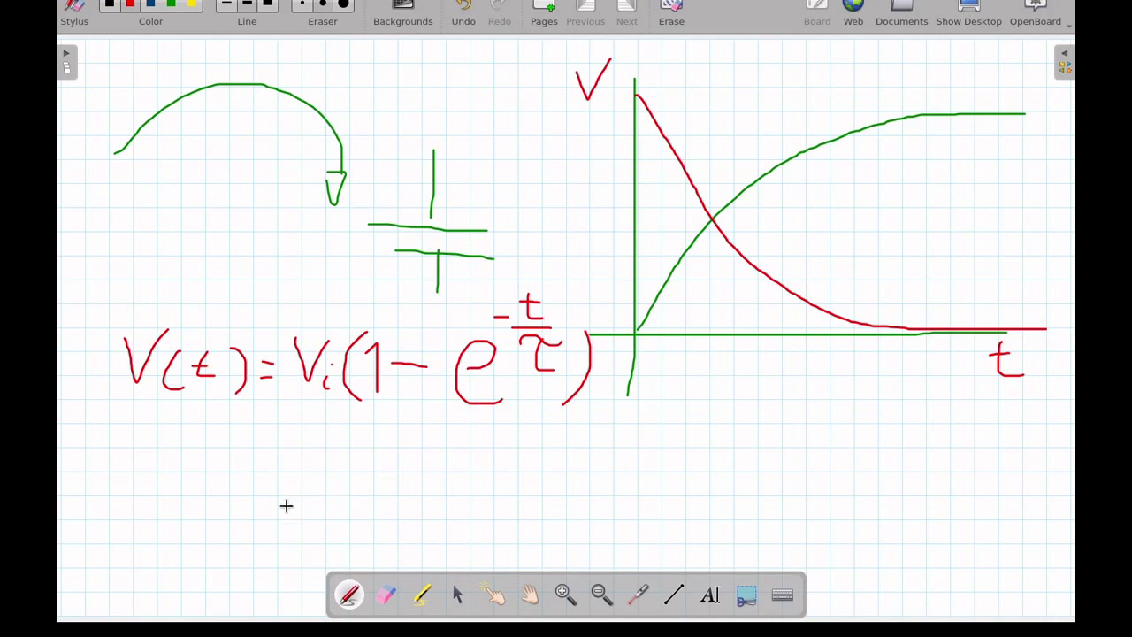
- Write the time constant formula RC = τ in red below the charging equation
left_click_drag(233, 444, 231, 504)
left_click_drag(231, 440, 267, 502)
mouse_move(340, 449)
left_mouse_down()
mouse_move(291, 488)
mouse_move(345, 506)
mouse_move(436, 474)
mouse_move(428, 459)
mouse_move(529, 439)
mouse_move(585, 442)
mouse_move(519, 483)
mouse_move(545, 492)
left_mouse_up()
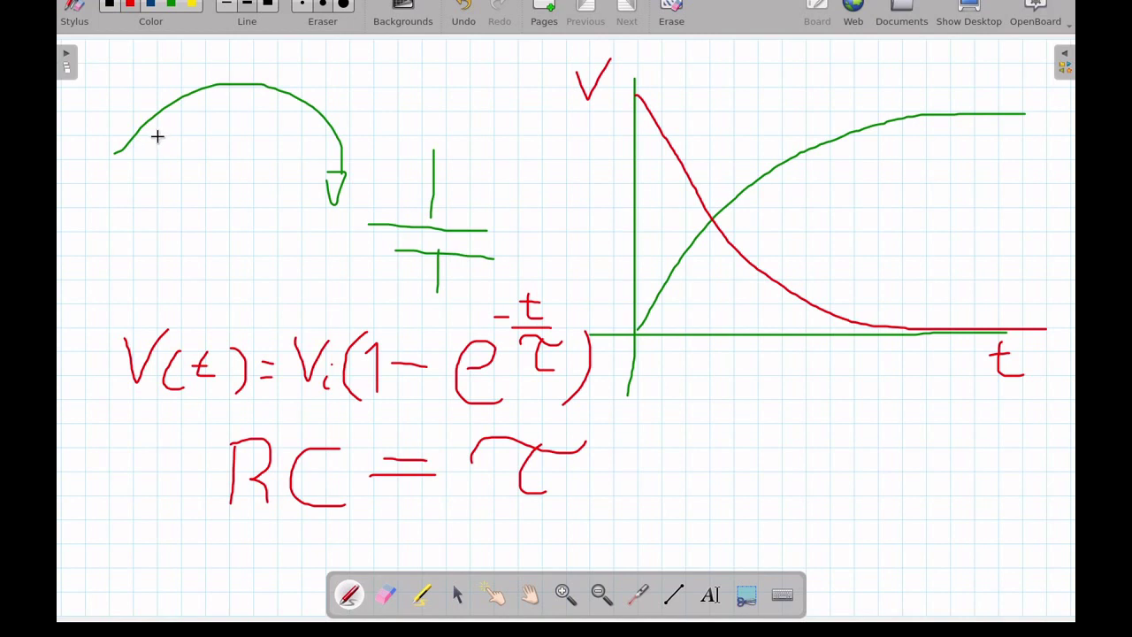
- Draw a red resistor in series with the capacitor's upper lead and label the two components R and C
left_click_drag(140, 149, 204, 141)
mouse_move(225, 171)
left_mouse_down()
mouse_move(240, 125)
mouse_move(269, 124)
mouse_move(315, 148)
mouse_move(426, 143)
mouse_move(433, 191)
left_mouse_up()
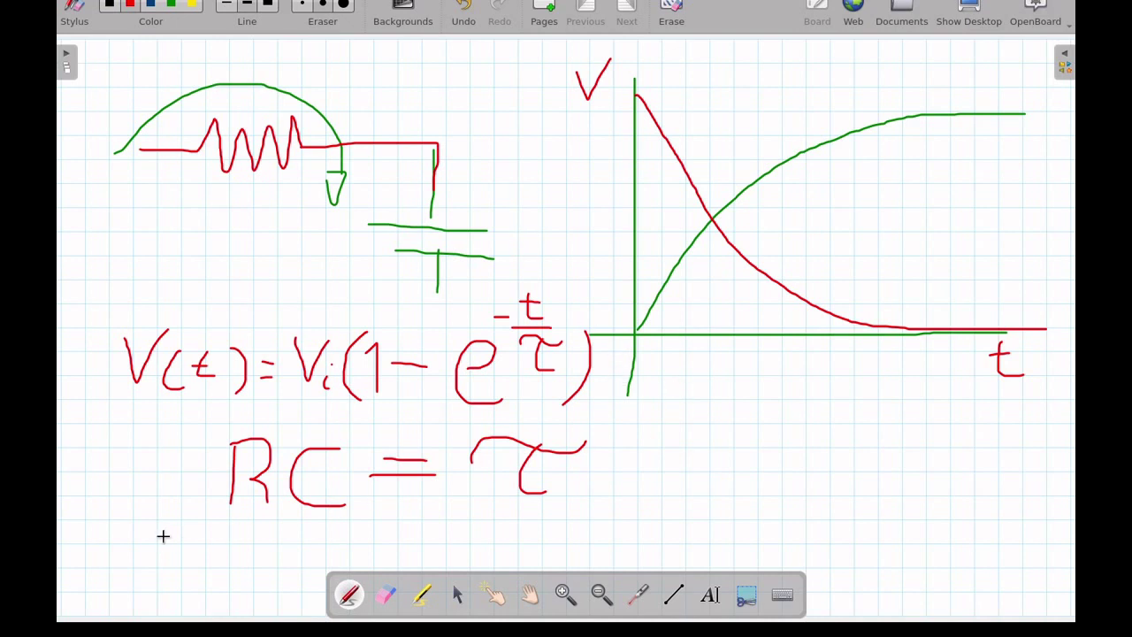
mouse_move(240, 184)
left_mouse_down()
mouse_move(240, 205)
mouse_move(259, 213)
left_mouse_up()
mouse_move(362, 238)
left_mouse_down()
mouse_move(341, 241)
mouse_move(361, 260)
left_mouse_up()
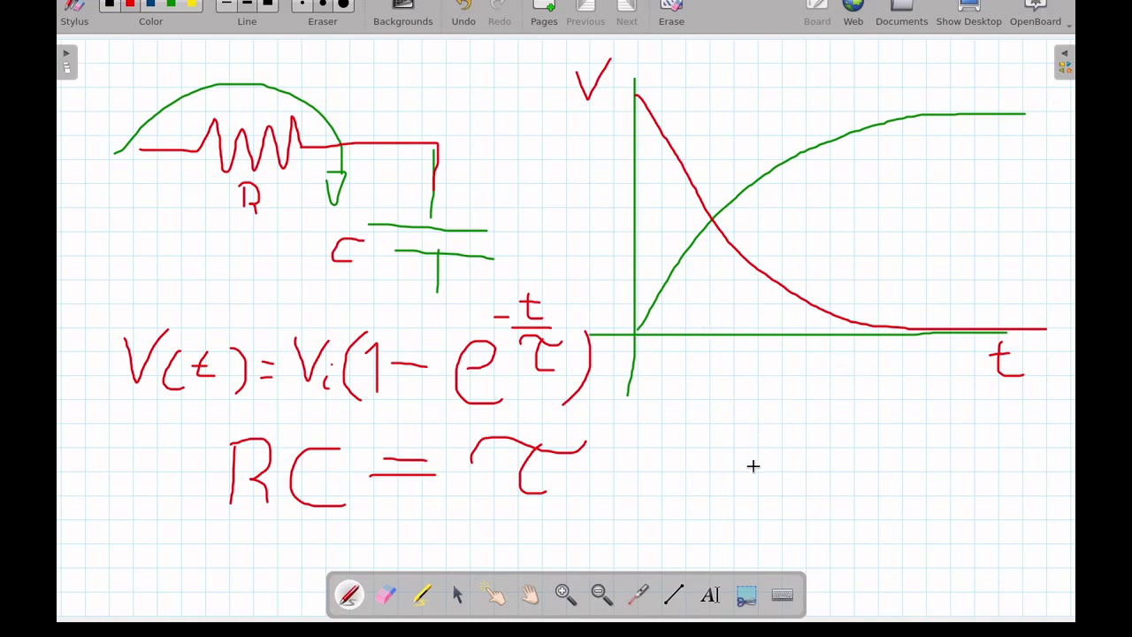
- Write 5τ below the graph and 63% under the tau of the time constant formula
mouse_move(813, 424)
left_mouse_down()
mouse_move(783, 424)
mouse_move(822, 442)
mouse_move(776, 467)
left_mouse_up()
mouse_move(844, 433)
left_mouse_down()
mouse_move(915, 420)
mouse_move(886, 476)
left_mouse_up()
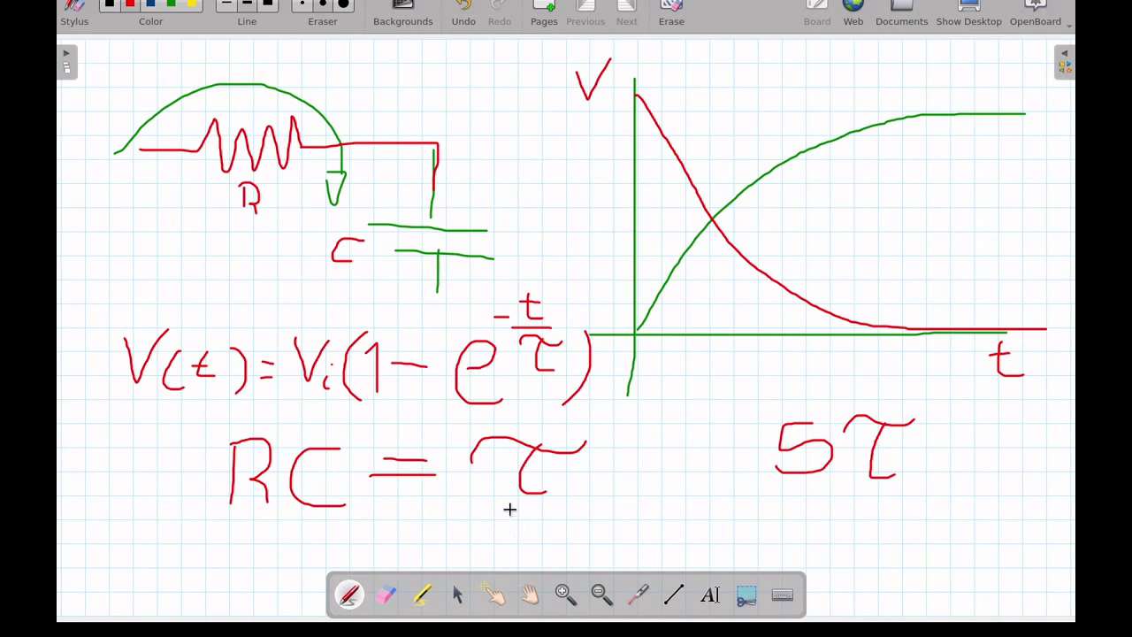
mouse_move(511, 507)
left_mouse_down()
mouse_move(494, 539)
mouse_move(521, 549)
mouse_move(553, 504)
mouse_move(559, 528)
mouse_move(534, 553)
left_mouse_up()
mouse_move(605, 490)
left_mouse_down()
mouse_move(597, 539)
mouse_move(623, 553)
left_mouse_up()
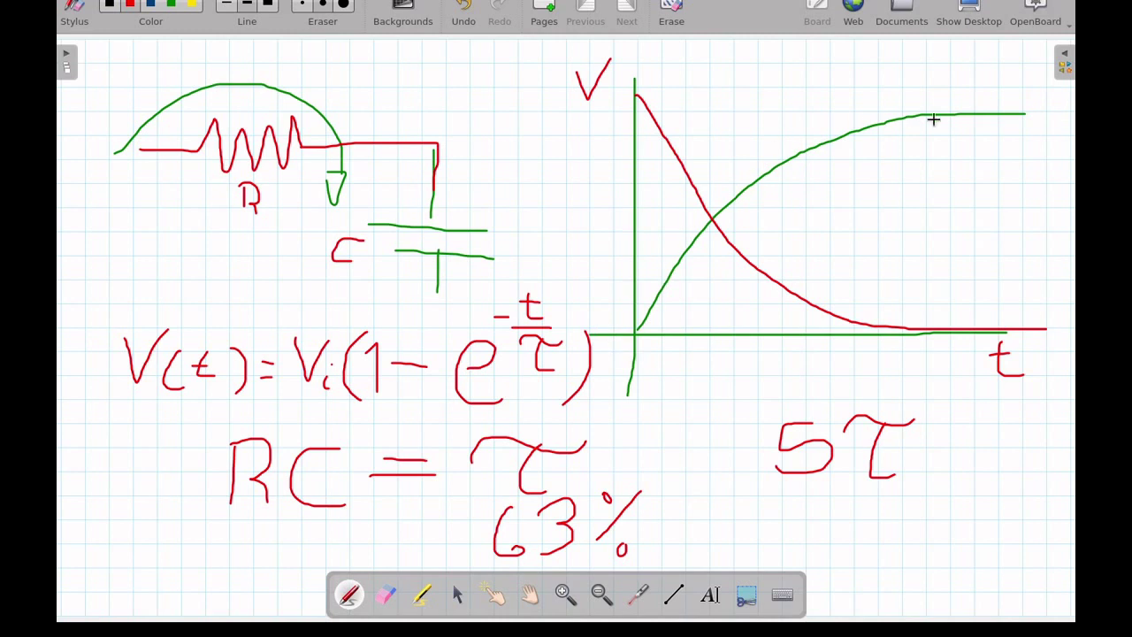
- Label the rising curve "Carga" in green
left_click(179, 4)
mouse_move(911, 65)
left_mouse_down()
mouse_move(900, 103)
mouse_move(930, 87)
mouse_move(923, 113)
mouse_move(934, 115)
mouse_move(955, 89)
mouse_move(983, 110)
mouse_move(962, 132)
left_mouse_up()
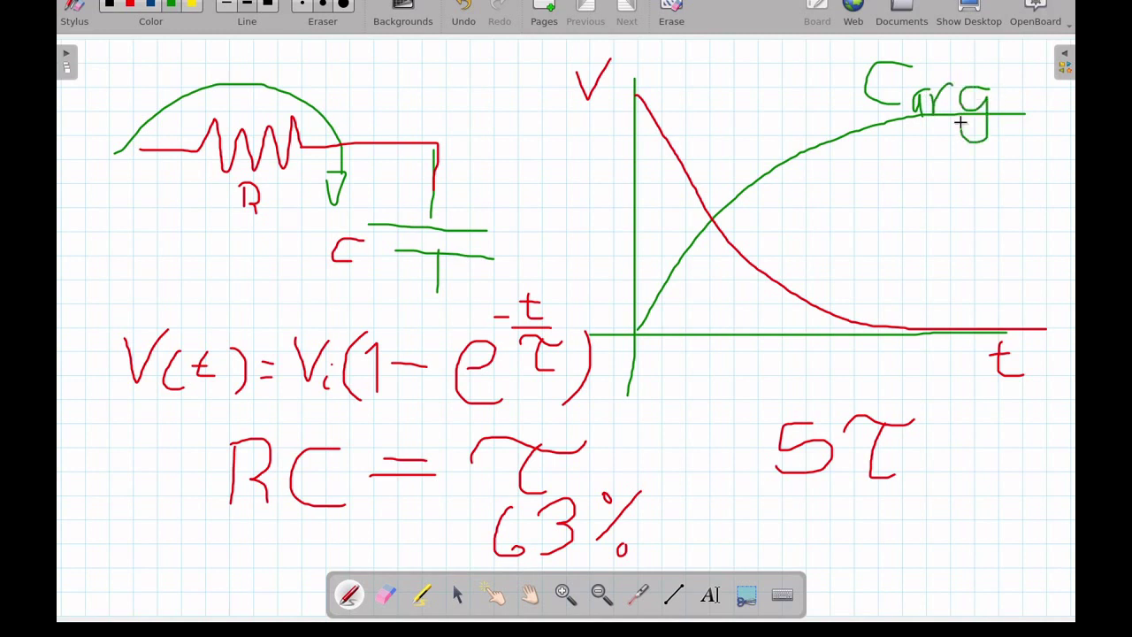
left_click_drag(1010, 92, 1018, 114)
- Mark 5τ on the time axis and draw a dashed green vertical line up to the charging curve
mouse_move(951, 319)
left_mouse_down()
mouse_move(936, 357)
mouse_move(962, 366)
mouse_move(939, 375)
mouse_move(930, 362)
mouse_move(949, 377)
mouse_move(926, 383)
mouse_move(971, 350)
mouse_move(988, 356)
mouse_move(988, 384)
left_mouse_up()
key("ctrl+z")
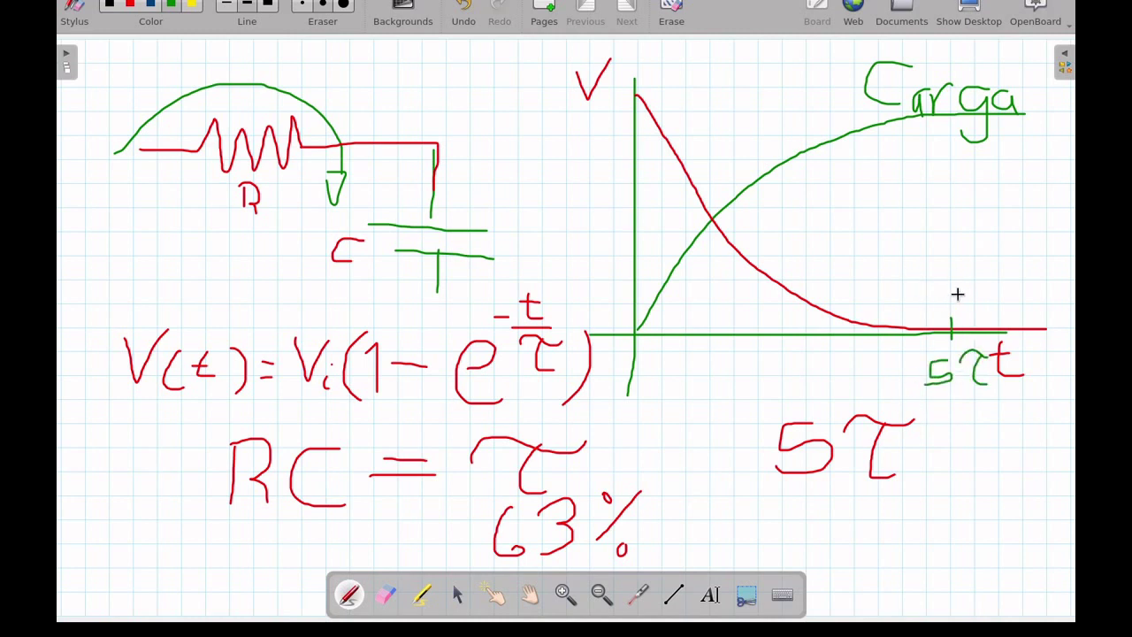
left_click_drag(956, 285, 958, 293)
left_click_drag(951, 250, 954, 265)
left_click(949, 207)
left_click_drag(948, 189, 948, 209)
left_click_drag(948, 152, 948, 163)
left_click_drag(948, 124, 948, 141)
- Draw a dashed green horizontal line from the voltage axis to the charging curve's plateau and label that voltage level
left_click_drag(623, 116, 767, 116)
left_click(829, 110)
left_click_drag(848, 107, 858, 107)
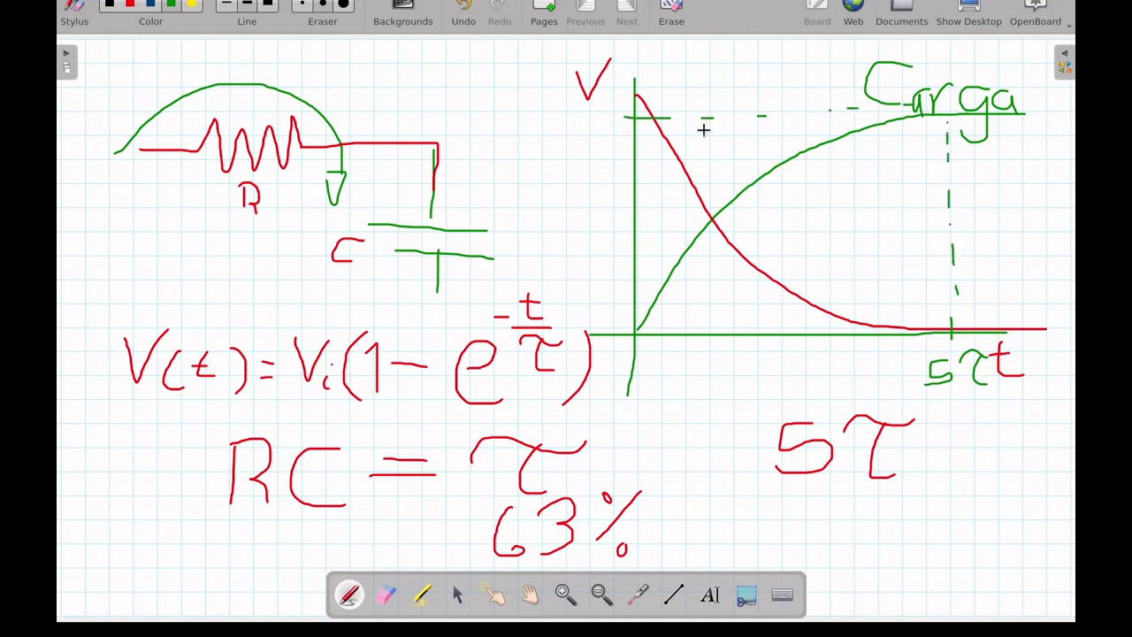
mouse_move(566, 119)
left_mouse_down()
mouse_move(566, 142)
mouse_move(589, 110)
mouse_move(611, 158)
left_mouse_up()
left_click(603, 124)
- Switch to the LibreOffice Calc spreadsheet and go through the time values in column A
key("alt+Tab")
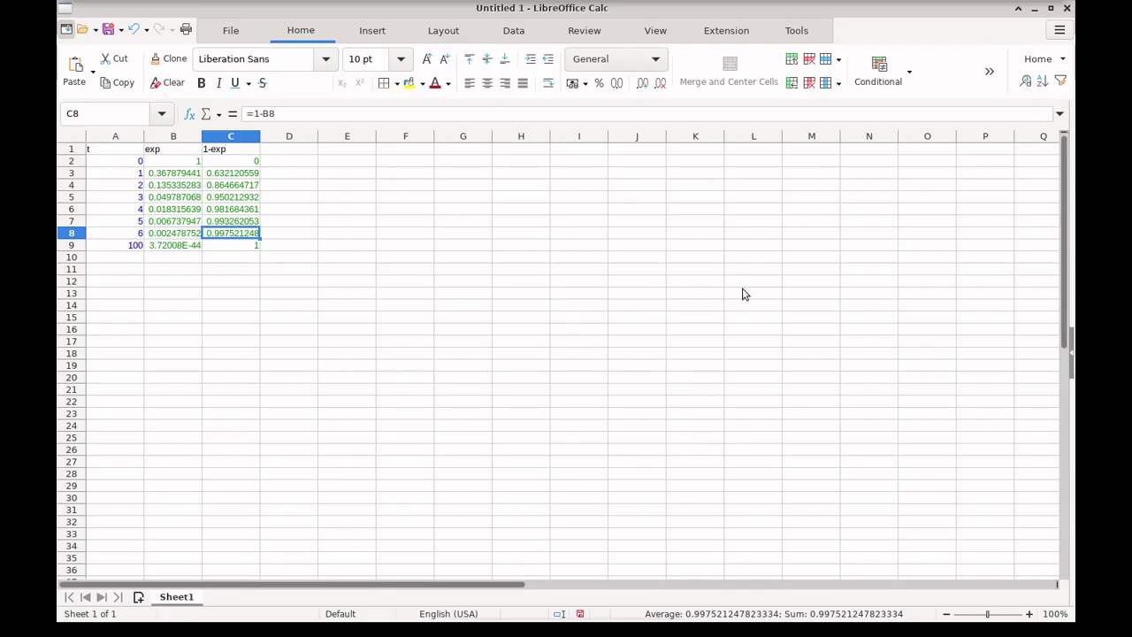
key("Left")
key("Left")
key("Up")
key("Up")
key("Up")
key("Up")
key("Up")
key("Up")
key("Up")
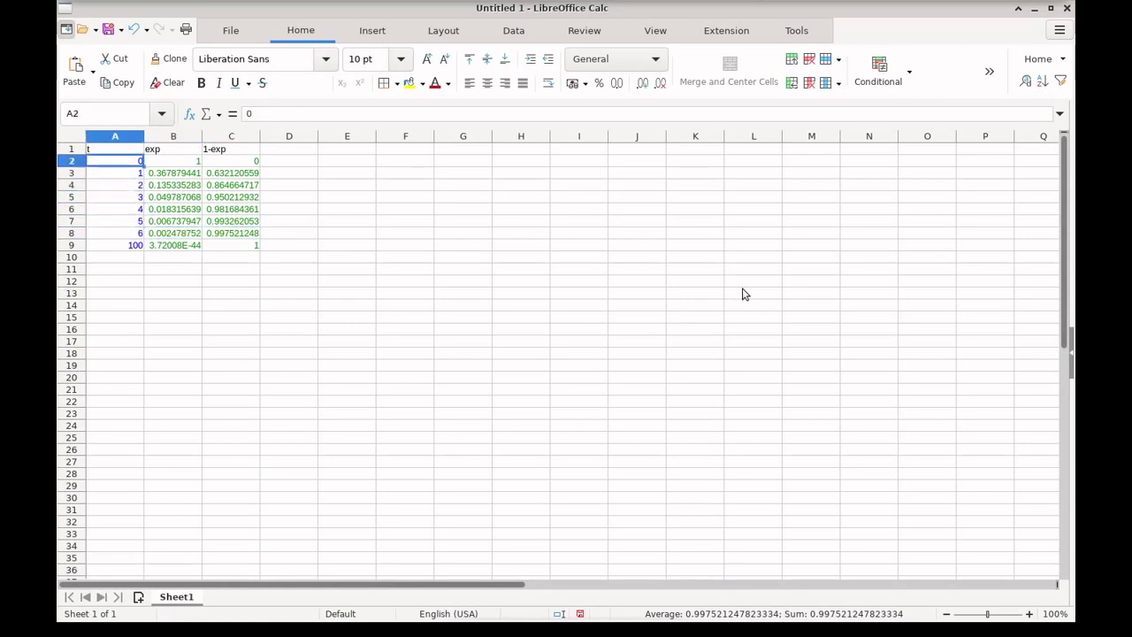
key("Down")
key("Down")
key("Down")
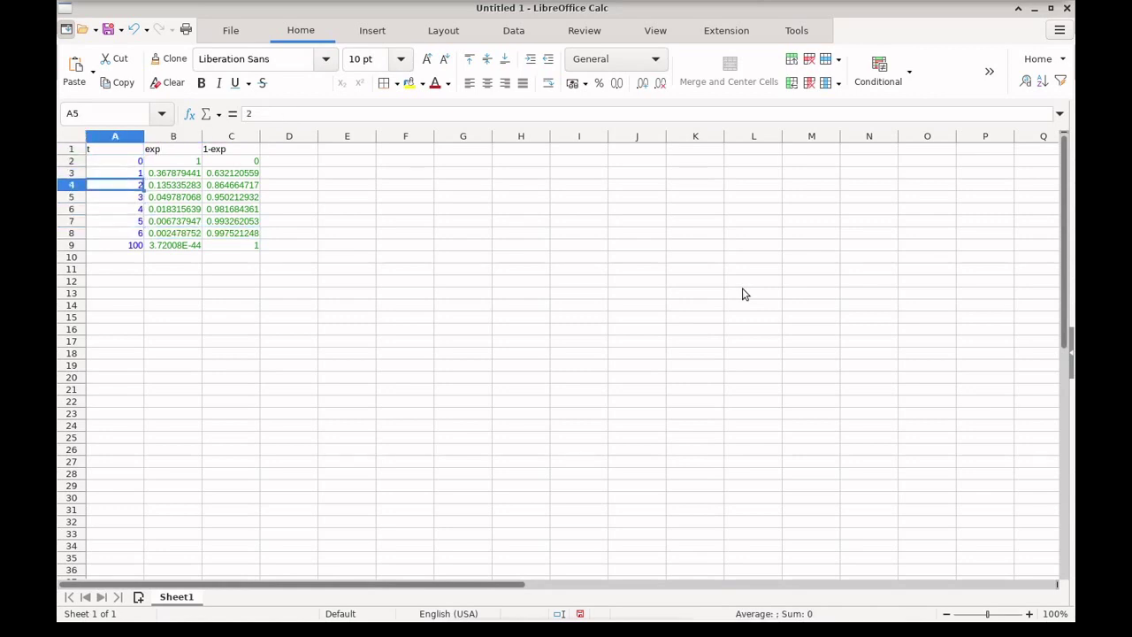
key("Down")
key("Up")
key("Up")
key("Up")
key("Up")
key("Down")
key("Down")
key("Down")
key("Down")
key("Down")
key("Down")
key("Down")
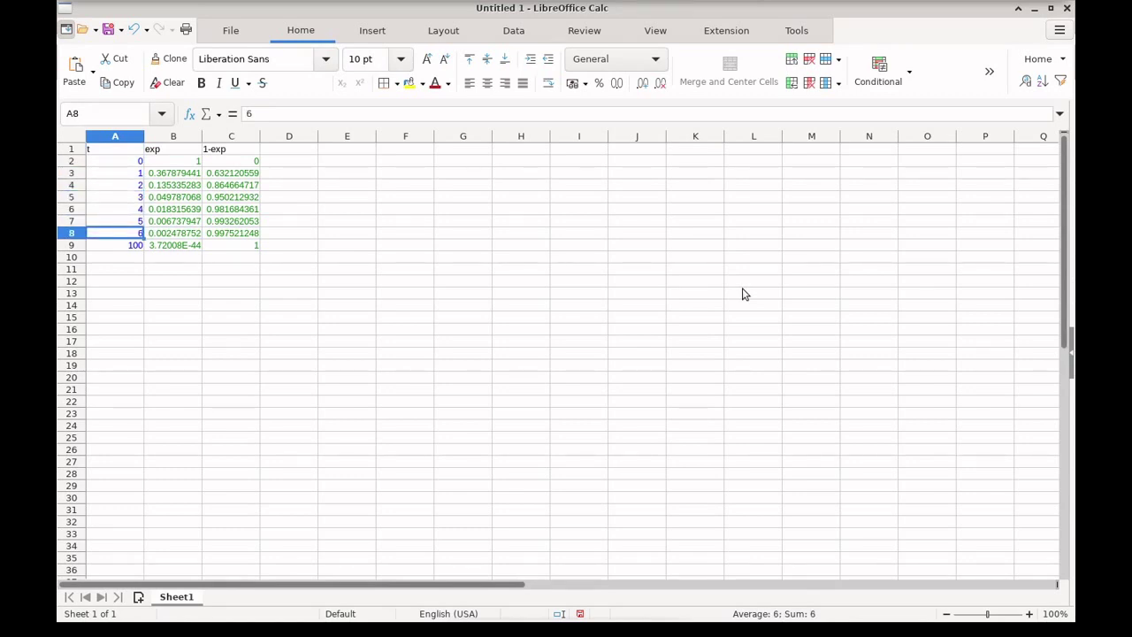
key("Up")
key("Up")
key("Up")
key("Up")
key("Up")
key("Down")
key("Down")
key("Down")
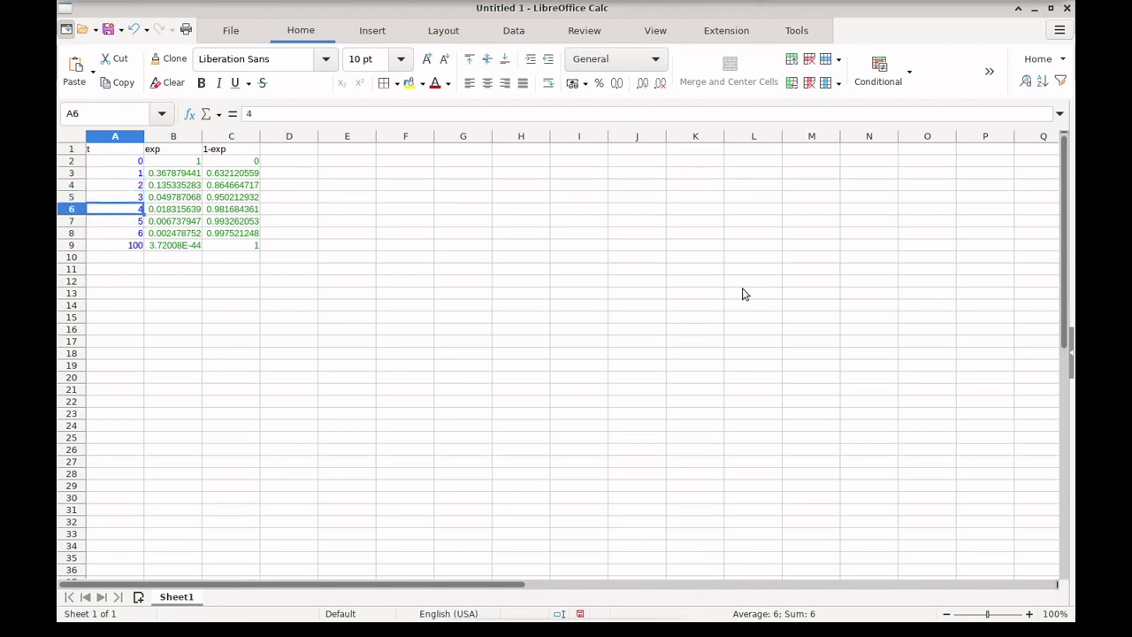
- Enter the note Tau=1 in cell A11 below the table
key("Down")
key("Down")
key("Down")
key("Down")
type("ta")
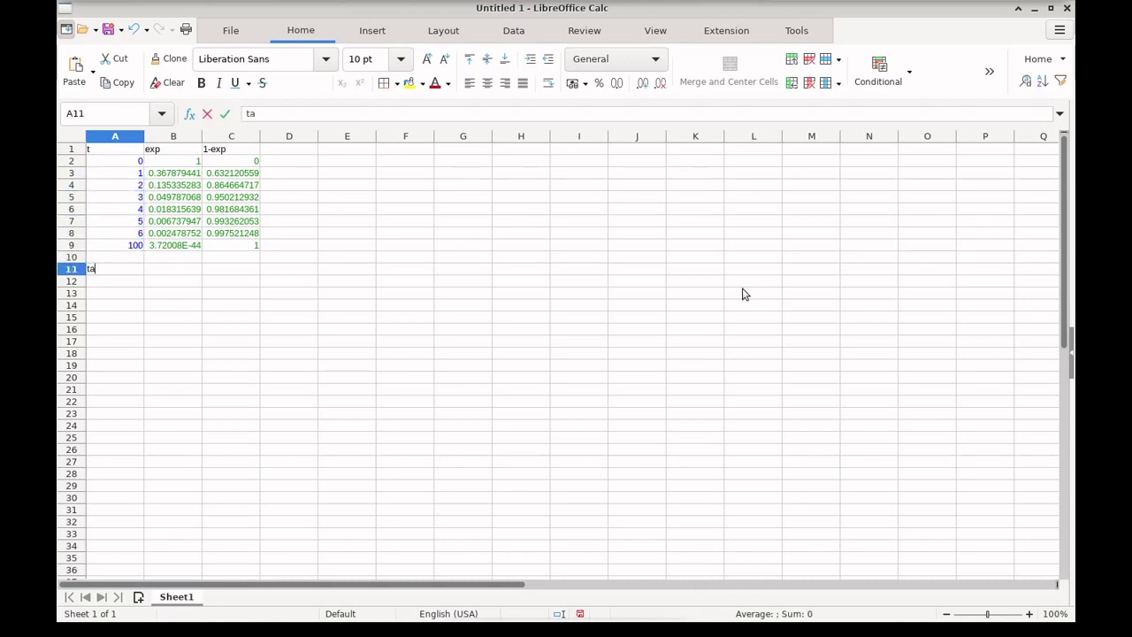
type("u=1")
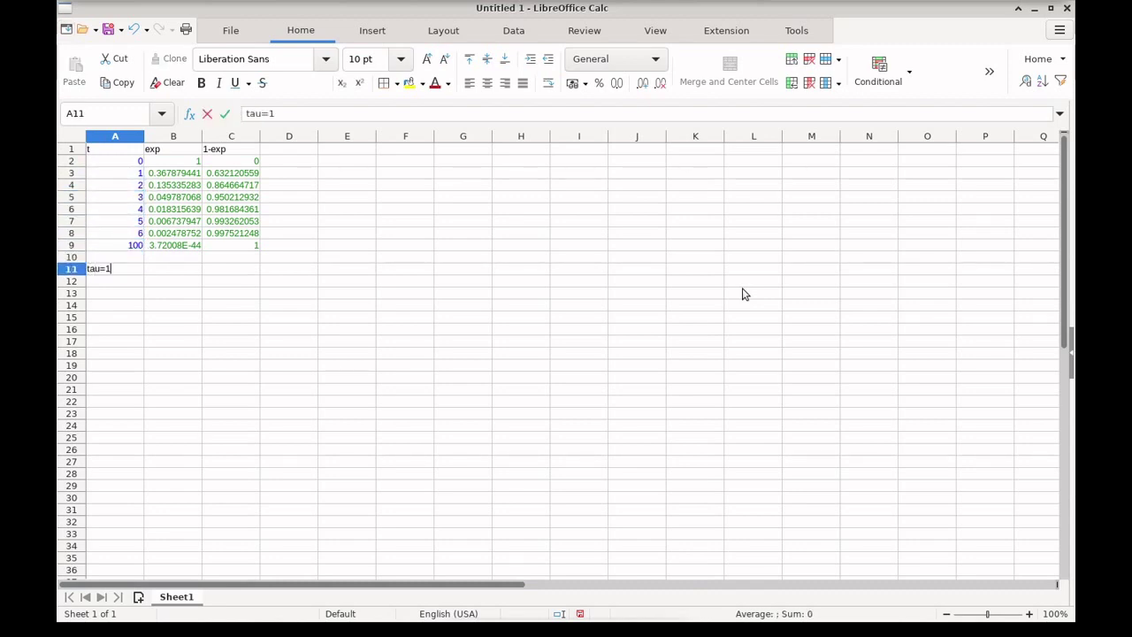
key("Return")
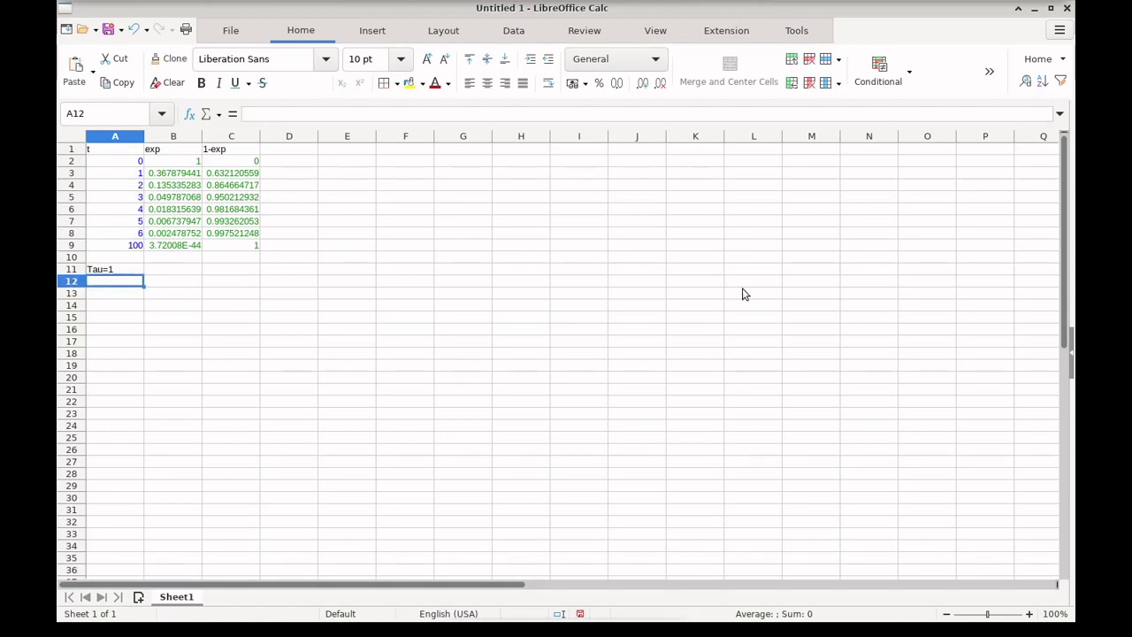
- Review the time values in column A as multiples of the noted time constant
key("Up")
key("Up")
key("Up")
key("Up")
key("Up")
key("Up")
key("Up")
key("Up")
key("Up")
key("Up")
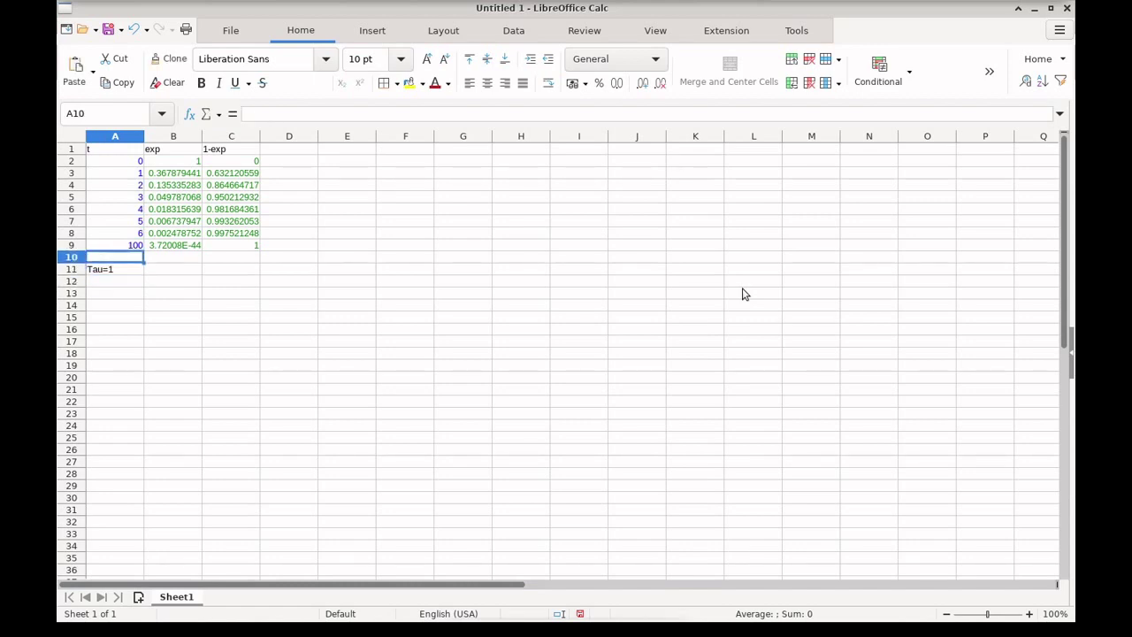
key("Down")
key("Down")
key("Down")
key("Down")
key("Down")
key("Down")
key("Down")
key("Down")
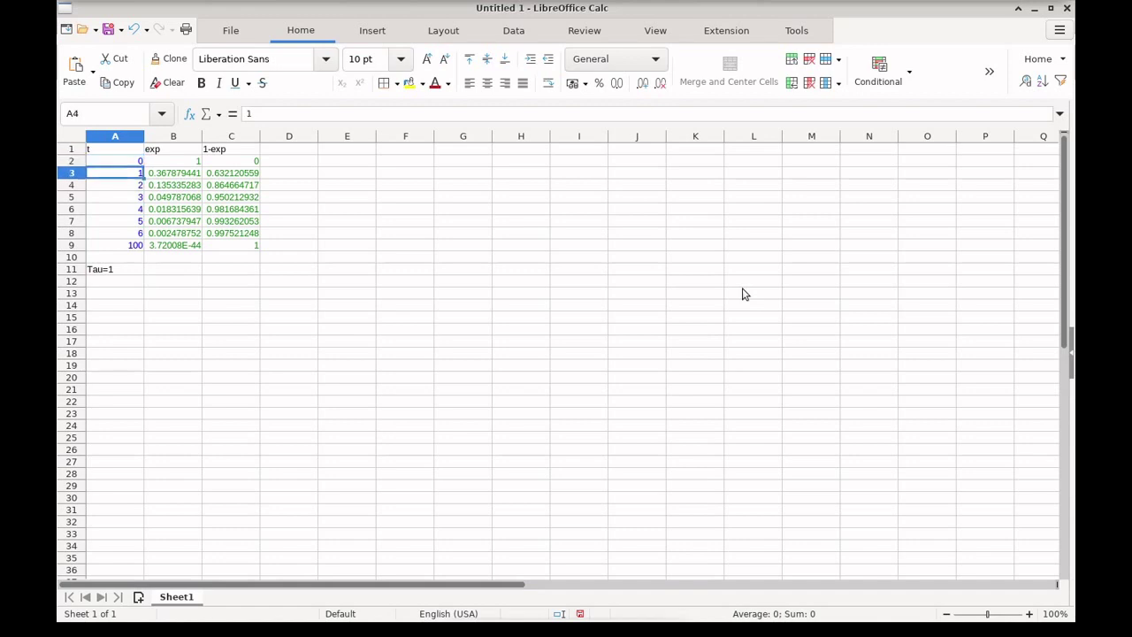
key("Up")
key("Up")
key("Up")
key("Up")
key("Up")
key("Up")
key("Up")
key("Up")
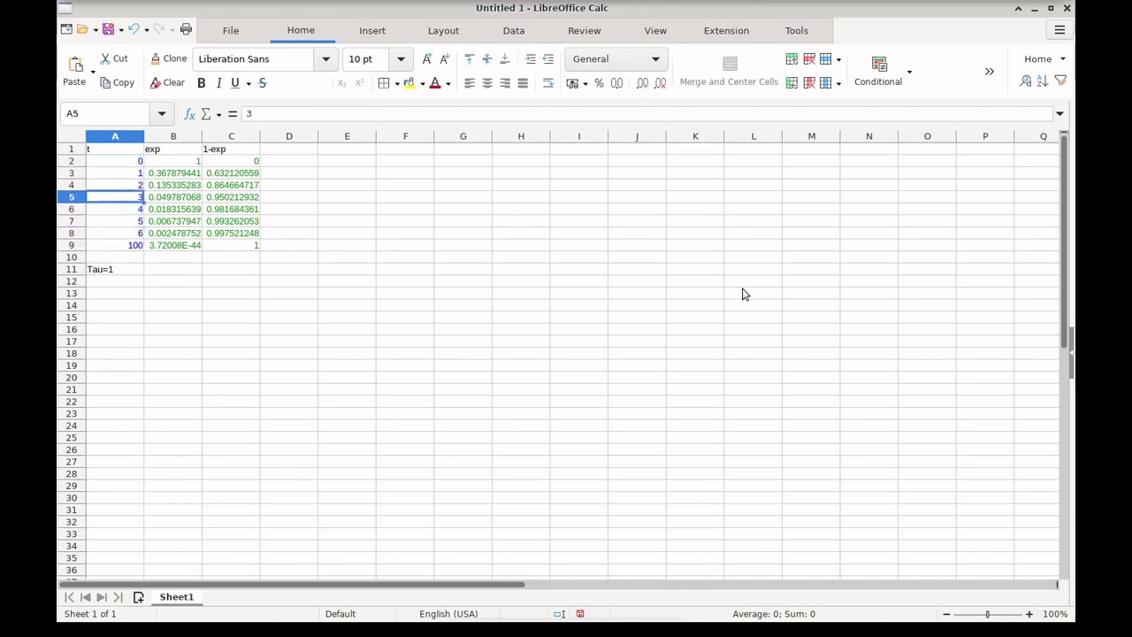
key("Down")
key("Down")
key("Down")
key("Down")
key("Down")
key("Down")
key("Down")
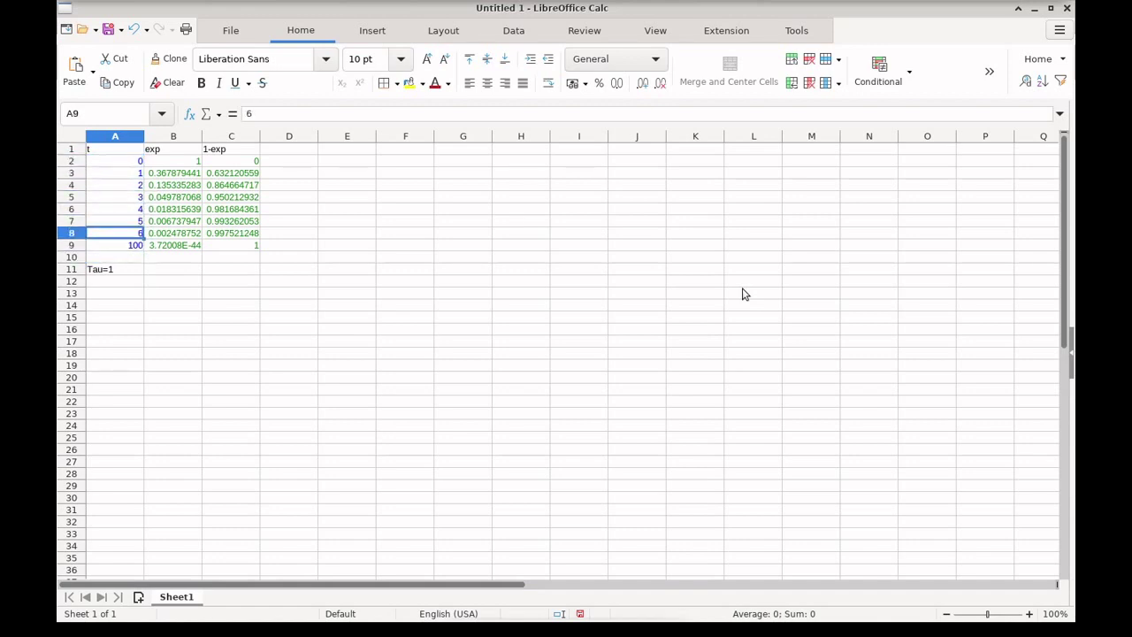
key("Up")
key("Up")
key("Up")
key("Up")
key("Up")
key("Up")
key("Up")
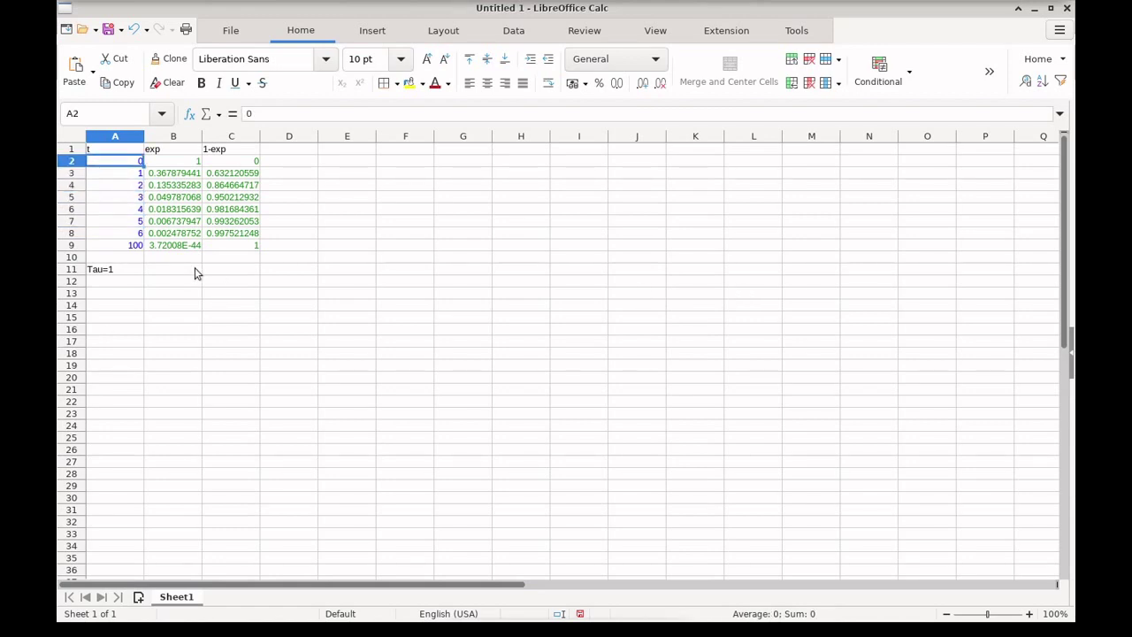
- Enlarge the sheet to 200% and examine the time column alongside the exponential formula in B4
scroll(194, 267, "up", 4, "ctrl")
scroll(195, 267, "up", 4, "ctrl")
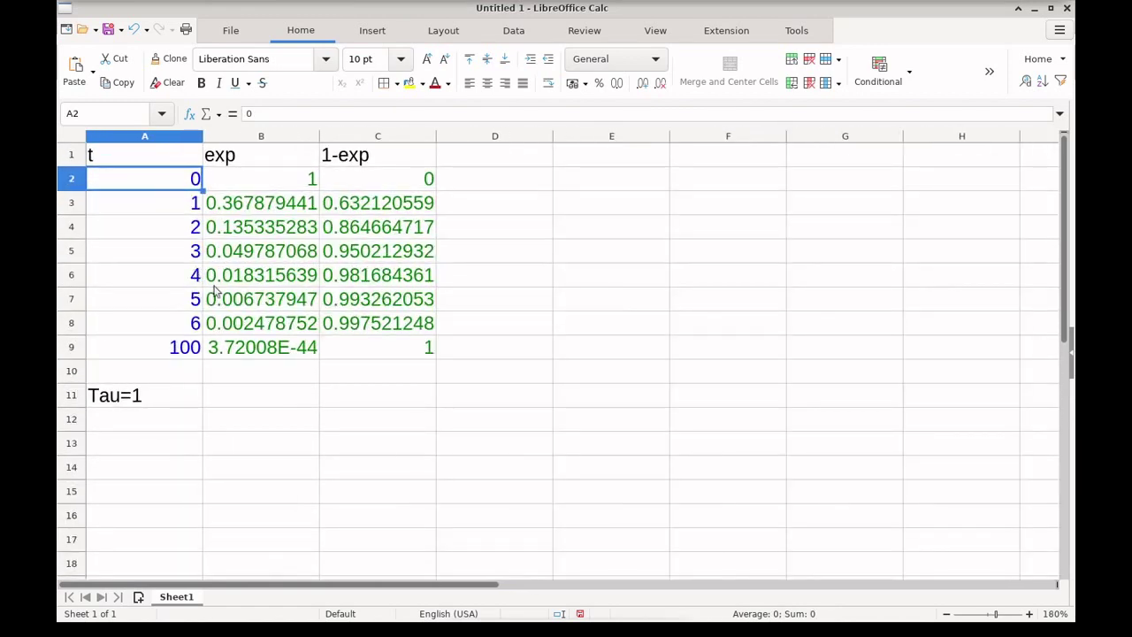
key("Down")
key("Down")
key("Right")
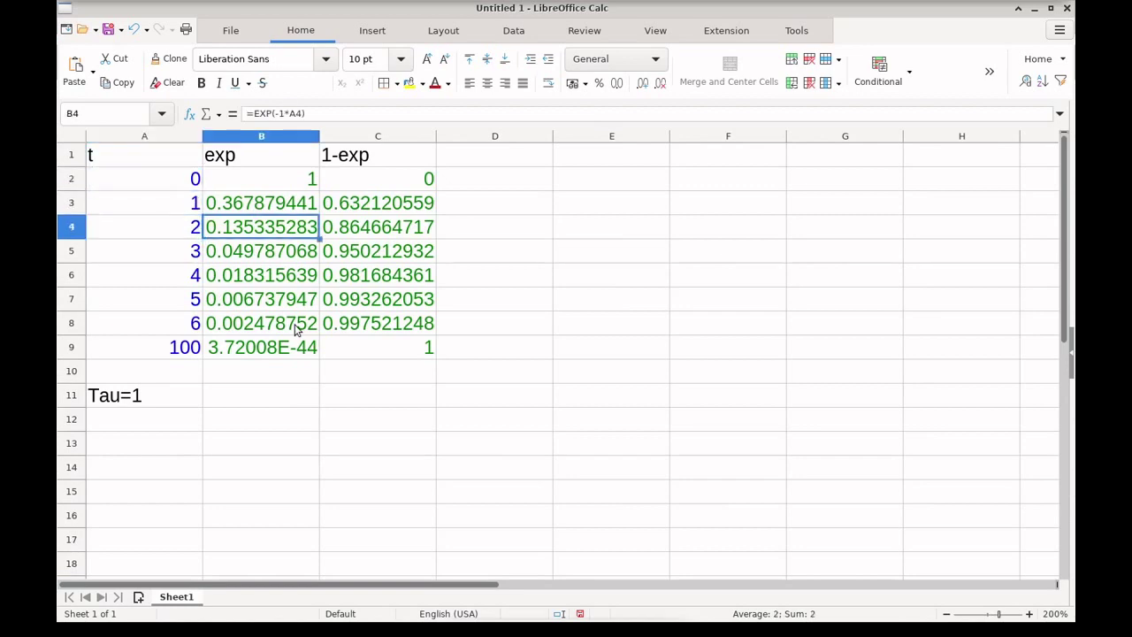
key("Left")
key("Up")
key("Up")
key("Up")
key("Down")
key("Down")
key("Down")
key("Down")
key("Down")
key("Down")
key("Down")
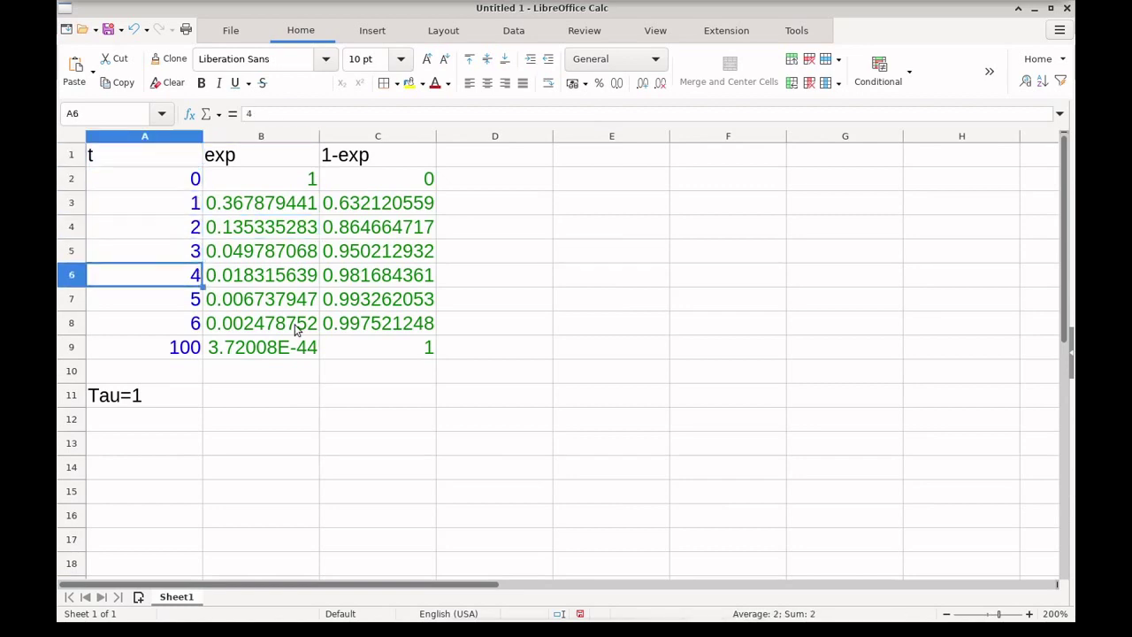
- Inspect the exponential formula in B2 and the heading of the 1-exp column
key("Up")
key("Up")
key("Up")
key("Up")
key("Right")
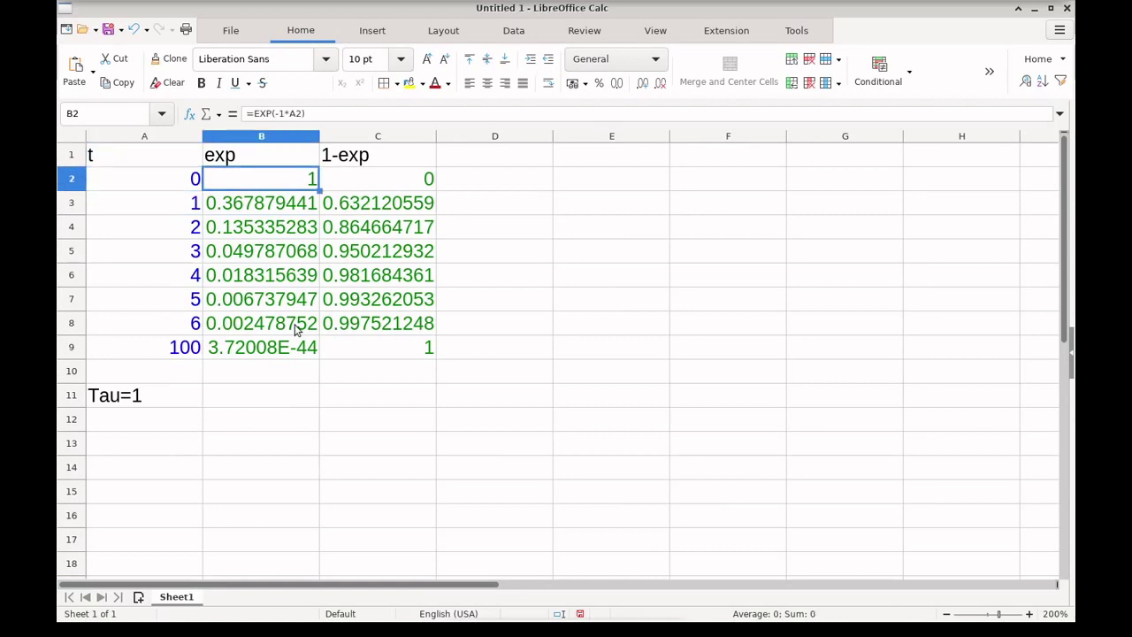
key("Right")
key("Up")
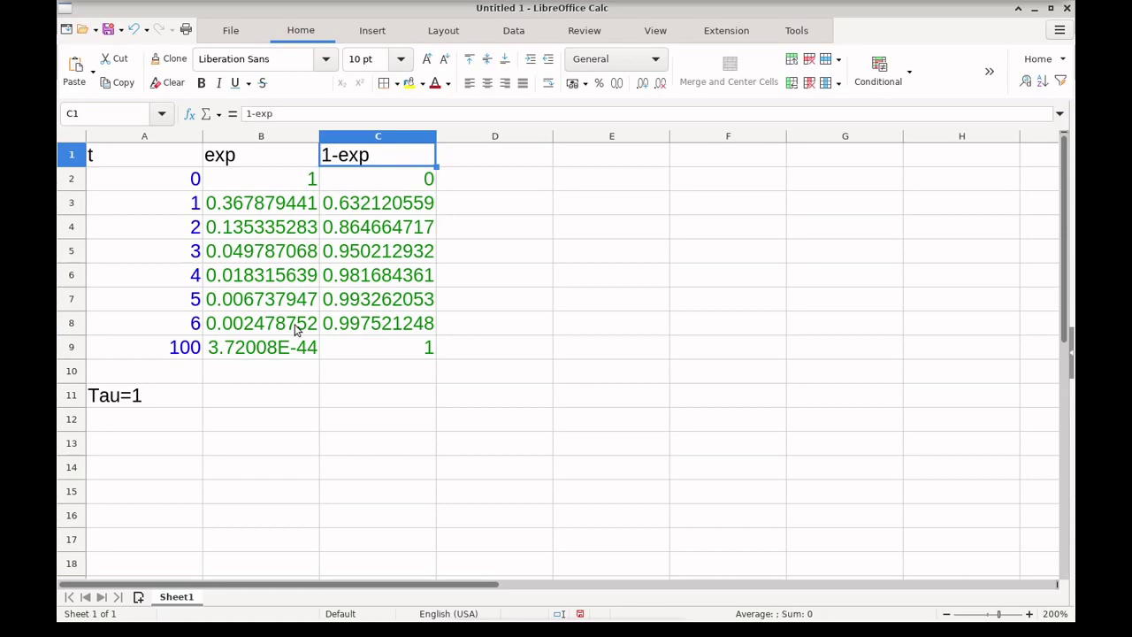
- Compare the formulas in C2 and B2 with the zero time value in A2
key("Down")
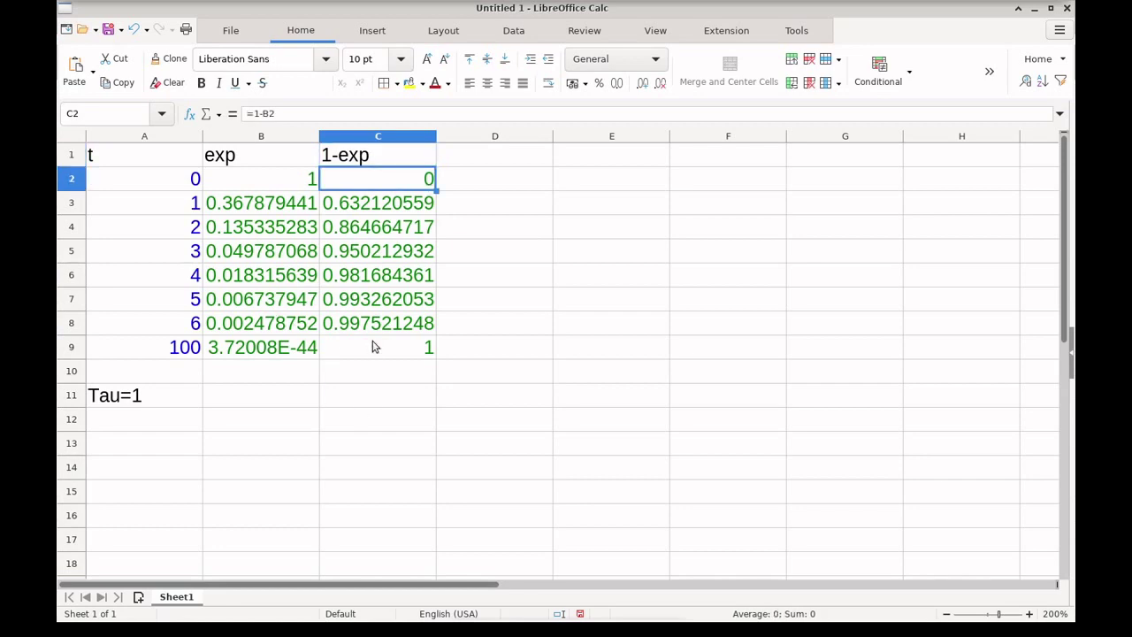
key("Left")
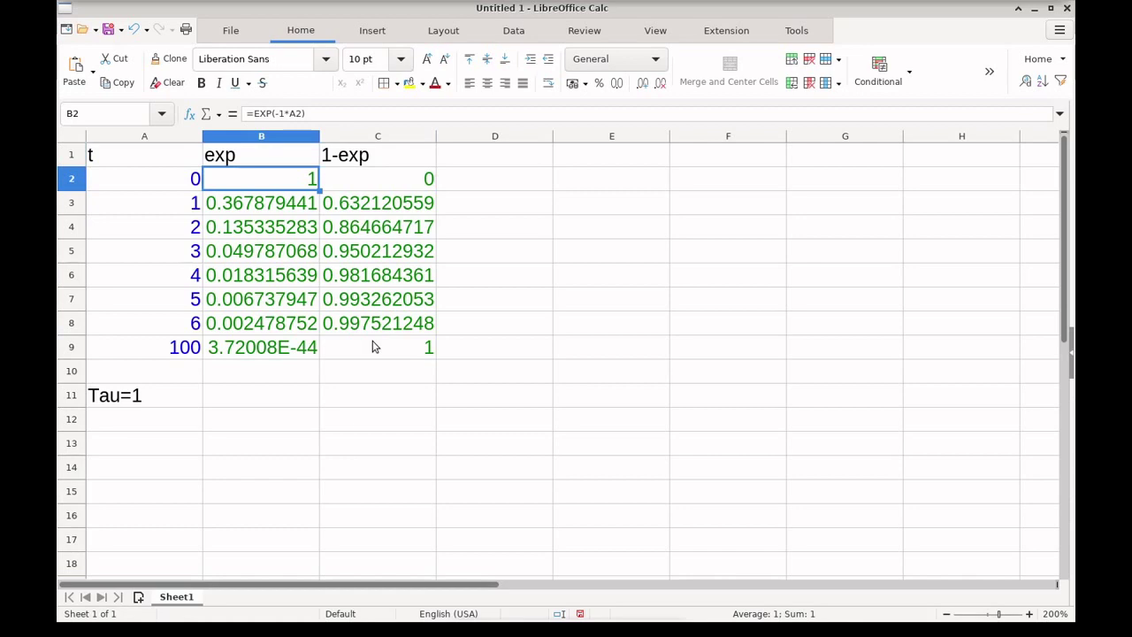
key("Left")
key("Right")
key("Left")
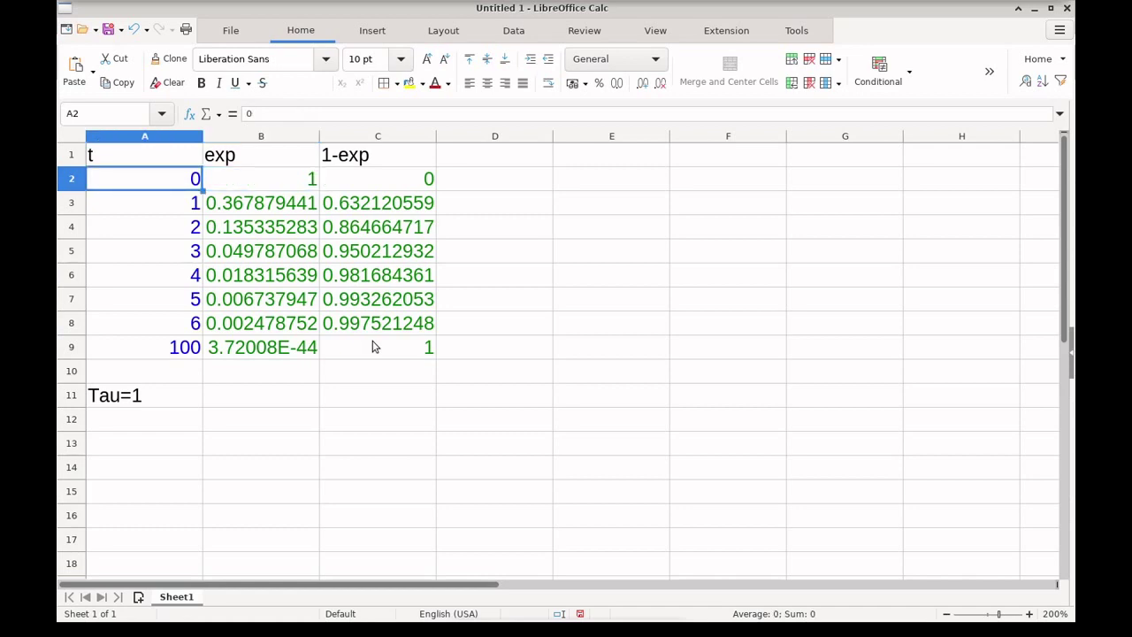
key("Right")
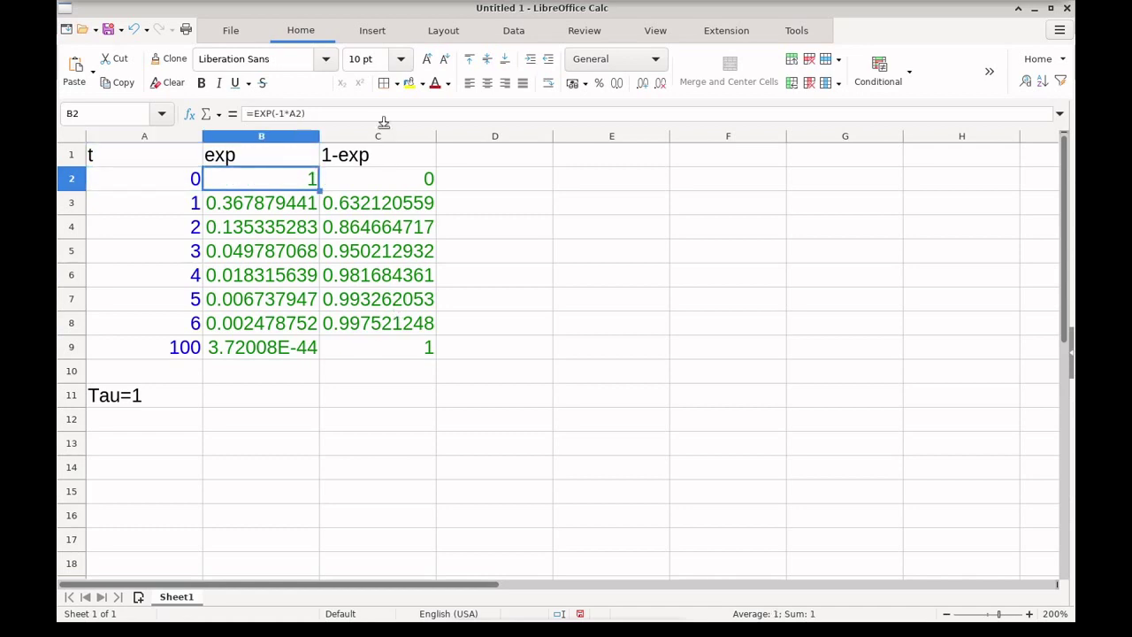
- Try dividing the exponent in B2's formula by 1, and take the added divisor out again
left_click(373, 112)
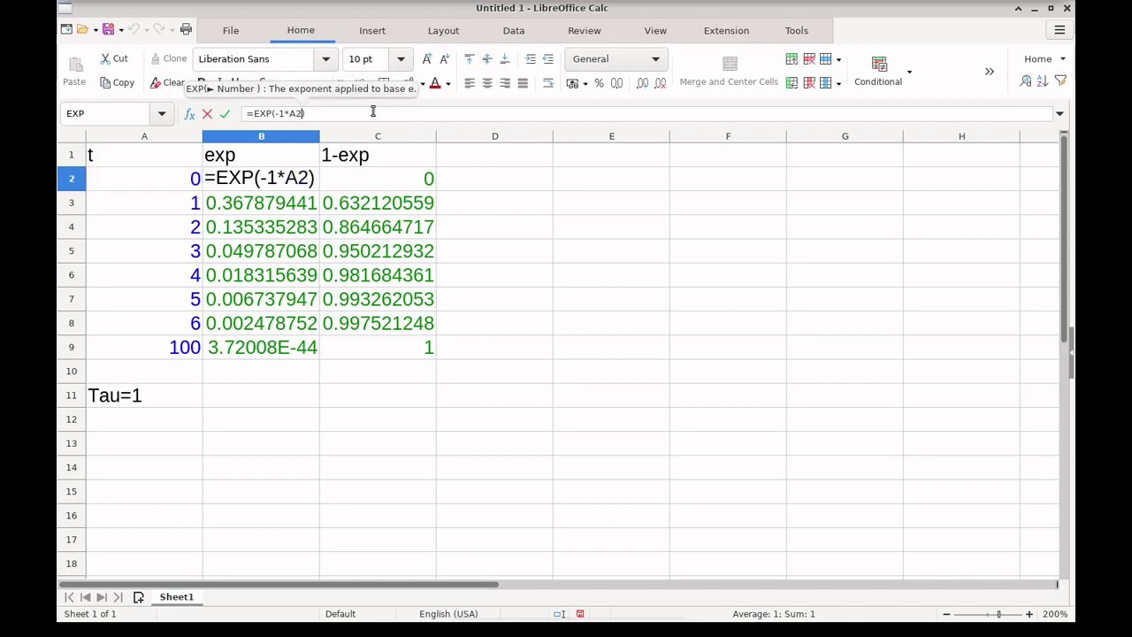
type("/1")
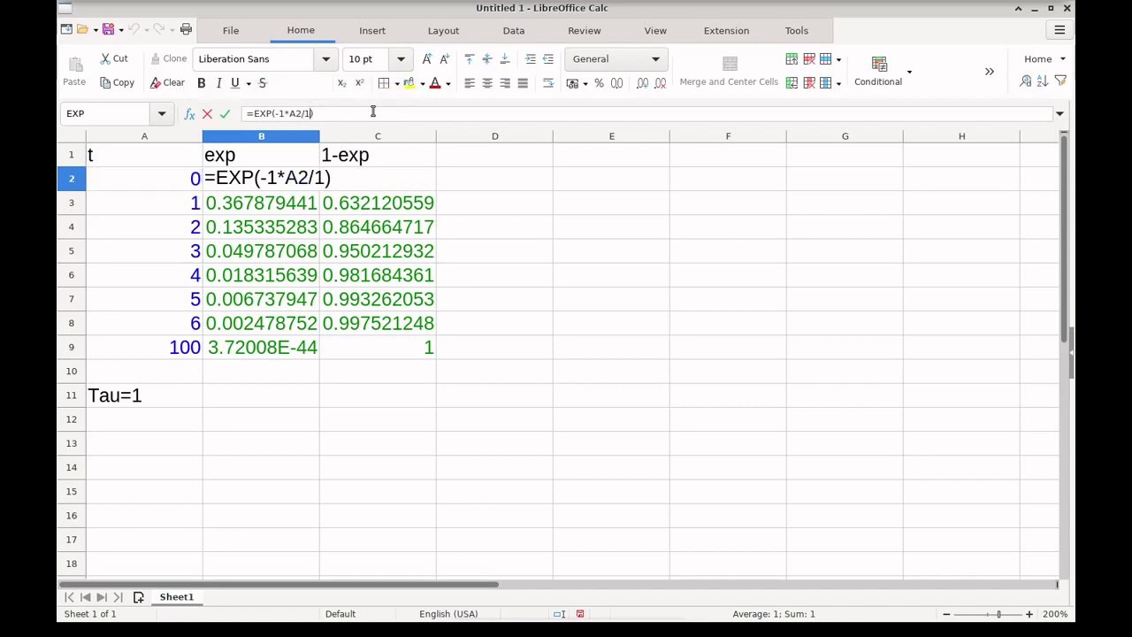
key("BackSpace")
key("BackSpace")
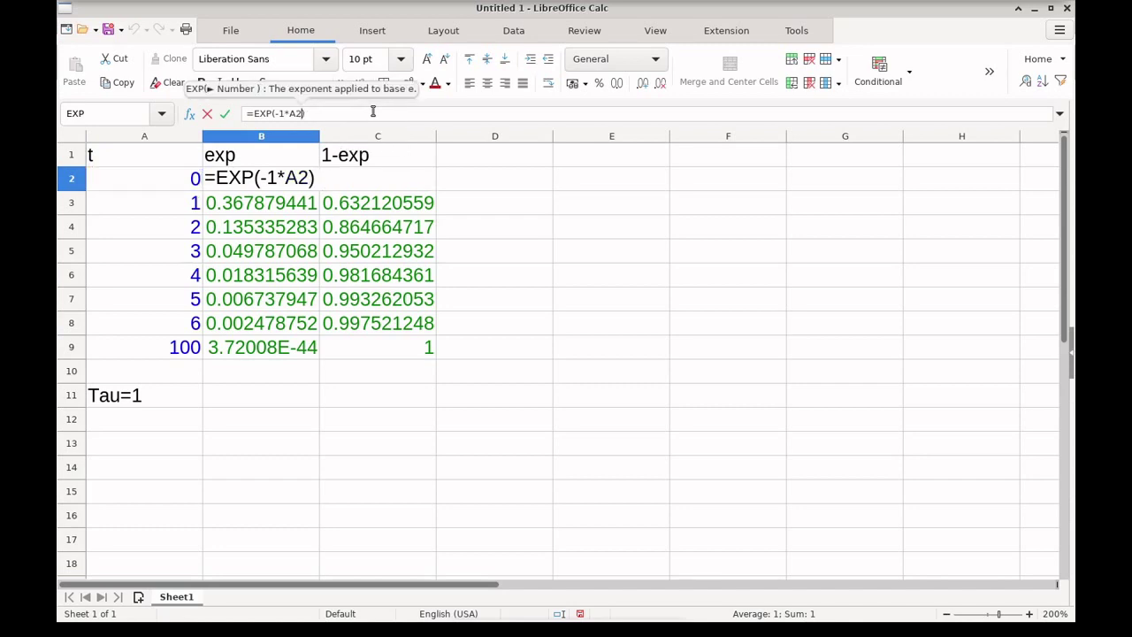
key("Return")
key("Up")
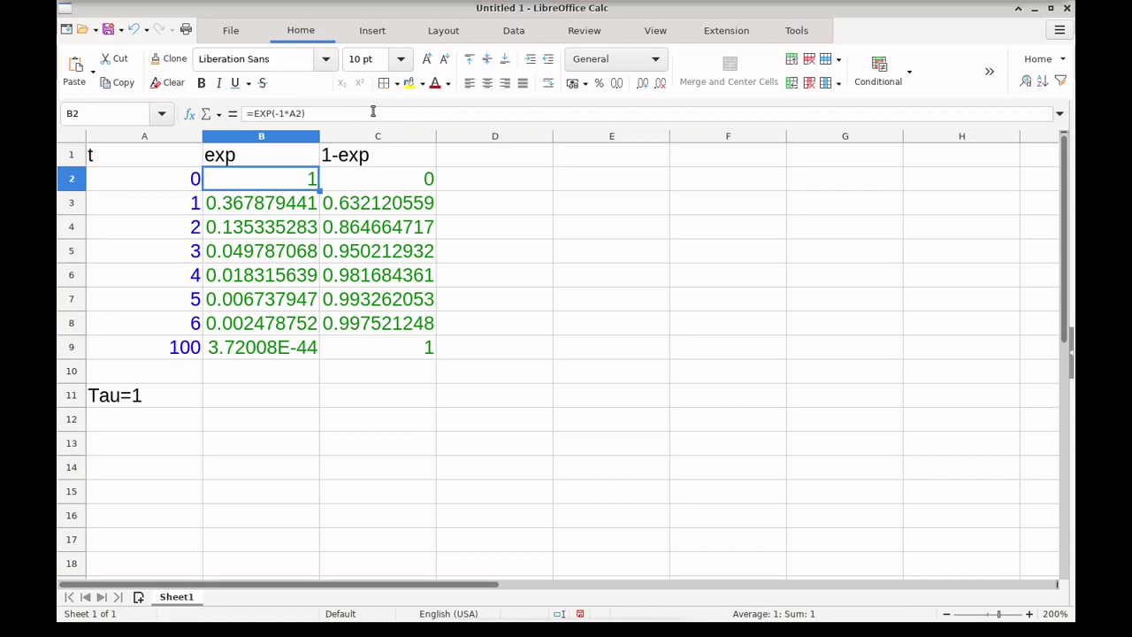
- Examine the 1-exp formulas in C2 and C3 against the exponential formula in B2
key("Right")
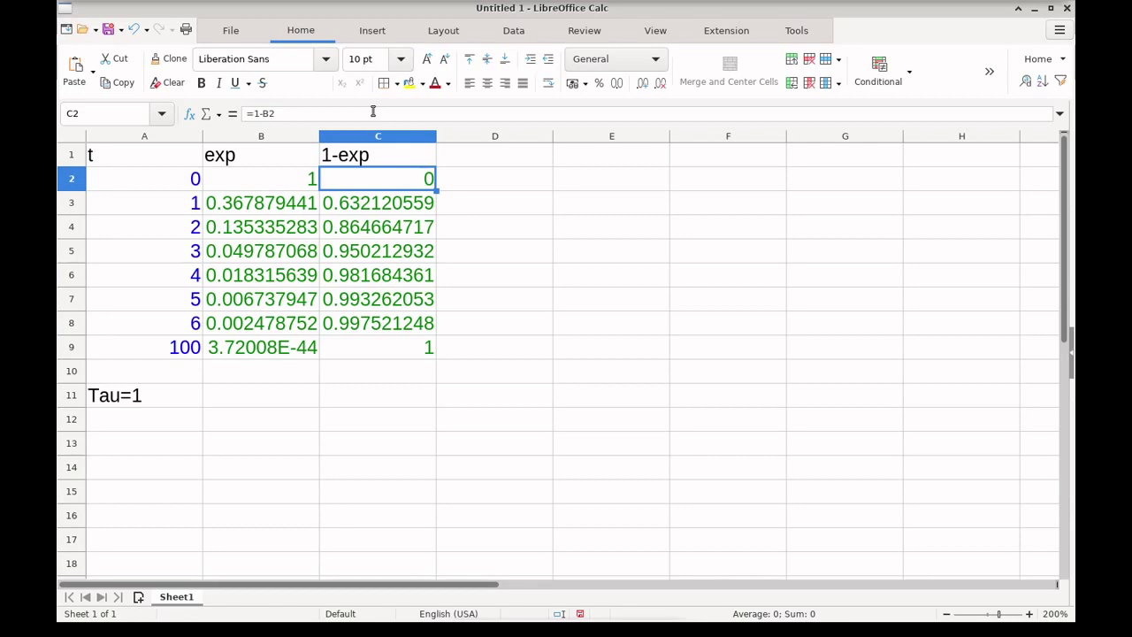
key("Left")
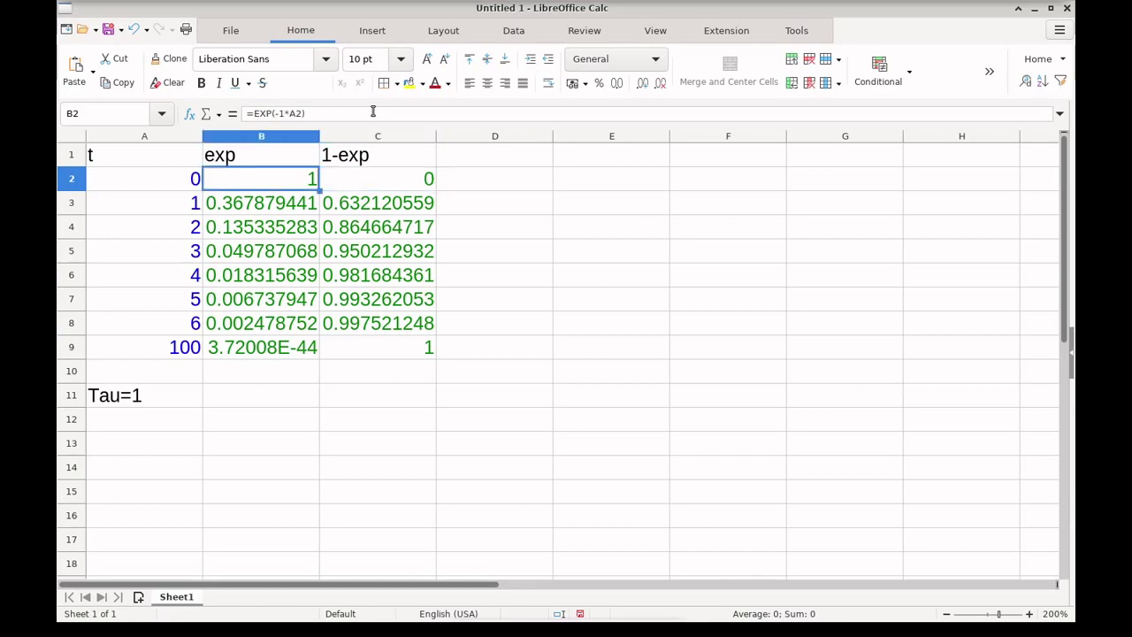
key("Right")
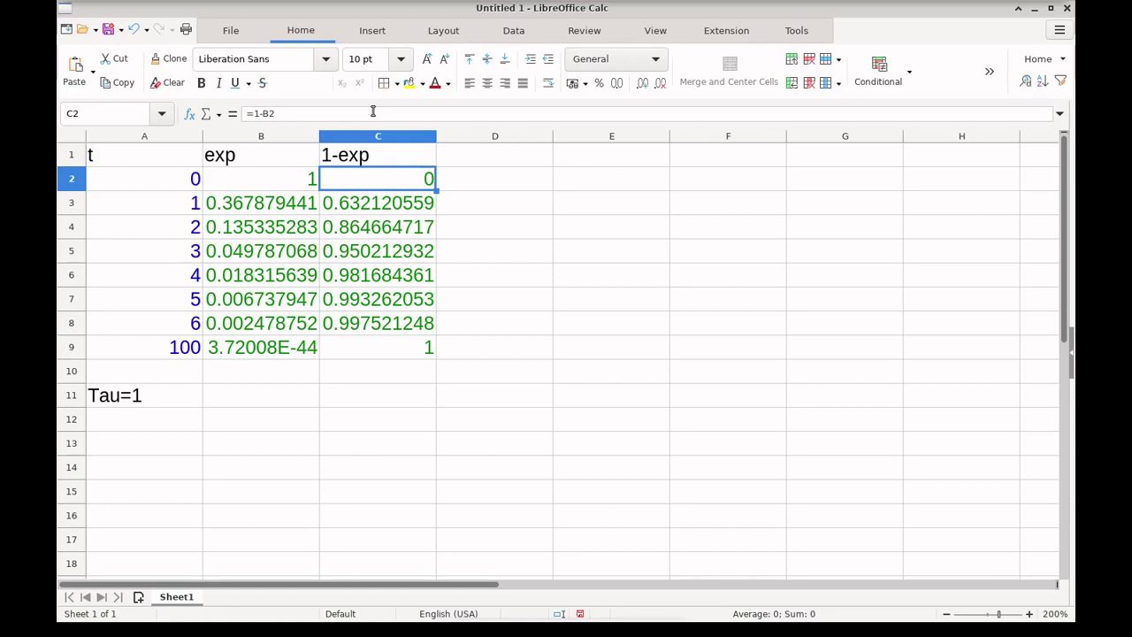
key("Down")
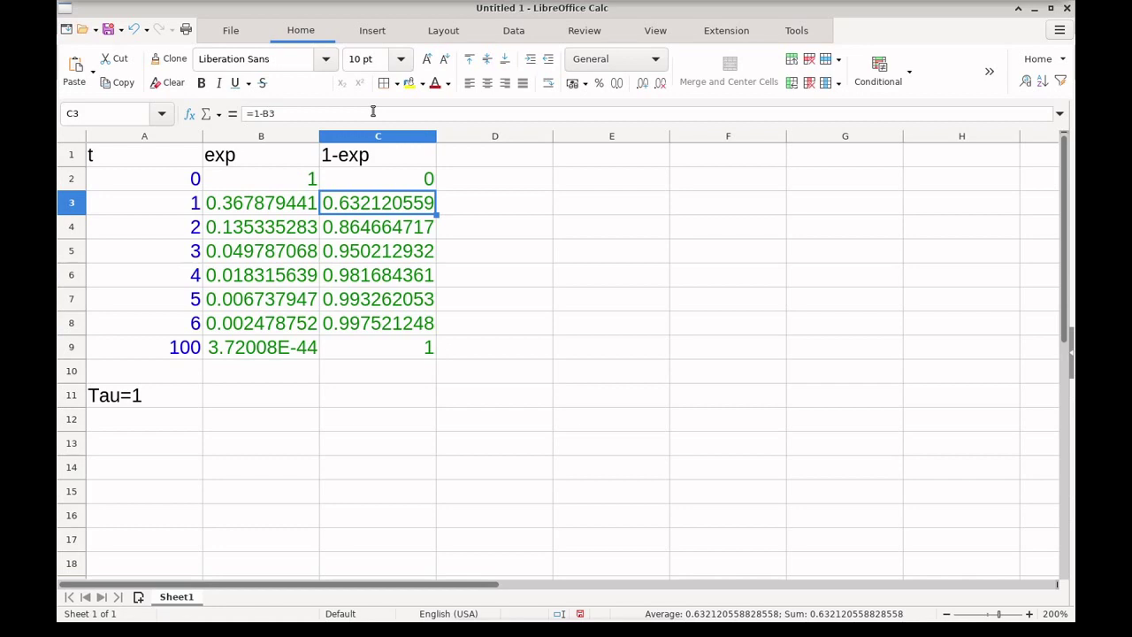
key("Up")
key("Down")
key("Up")
key("Up")
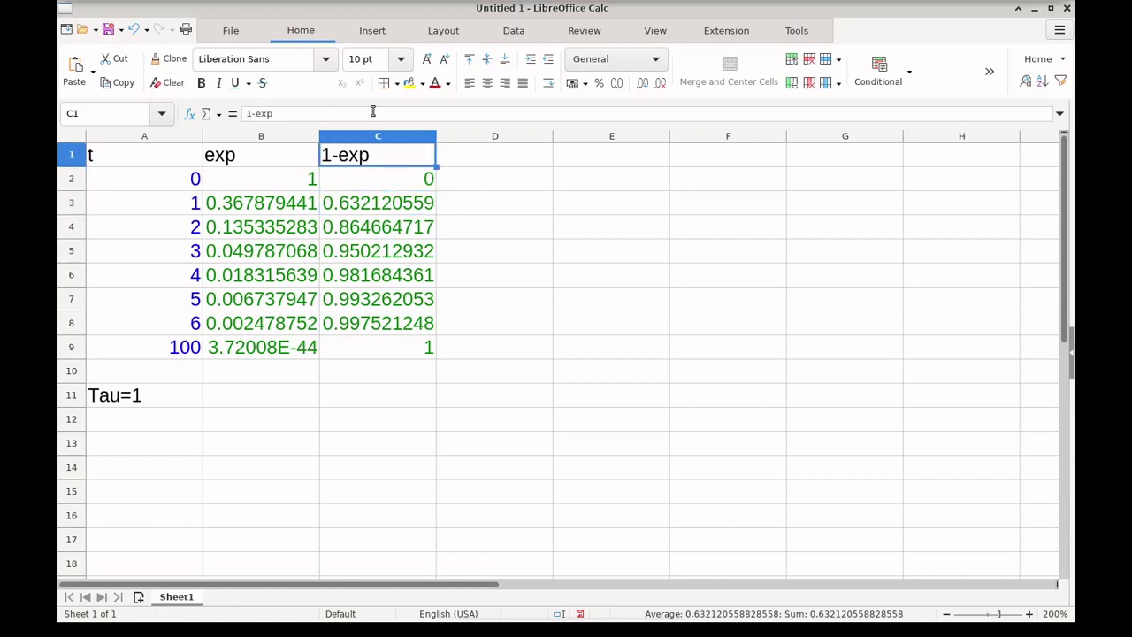
- Change the heading in C1 to 5*(1-exp)
key("F2")
key("Home")
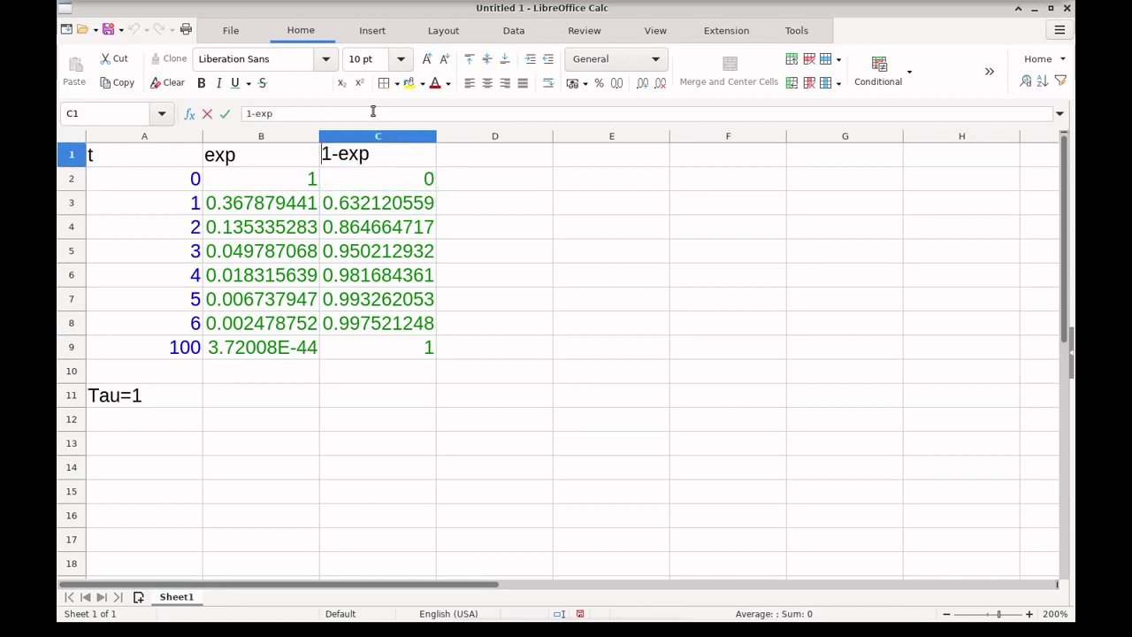
type("5*")
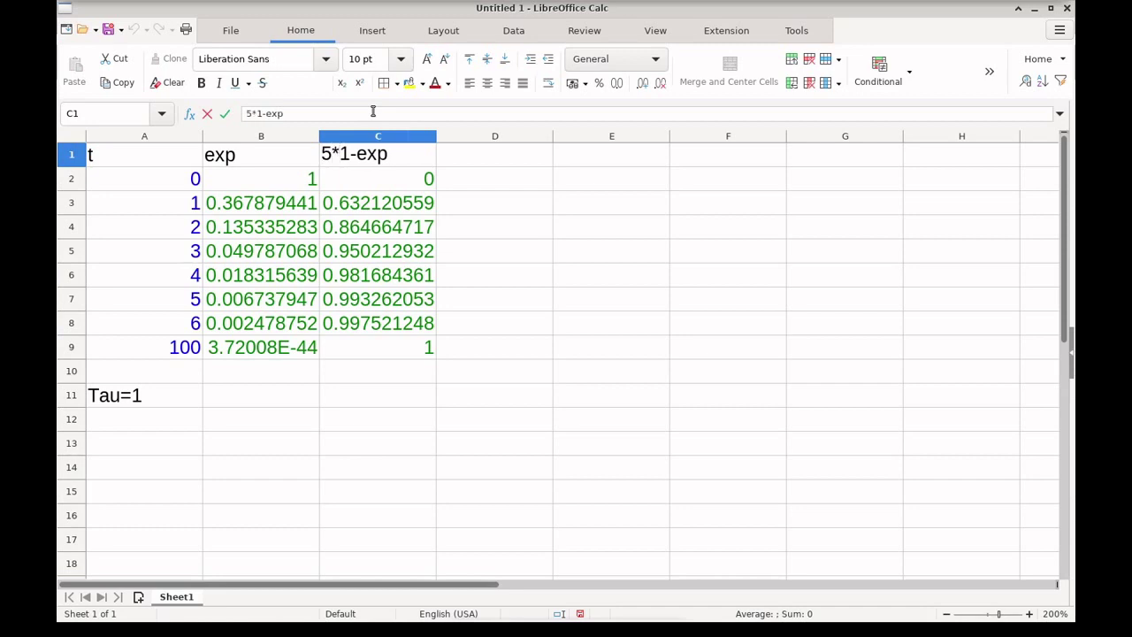
type("(")
key("End")
type(")")
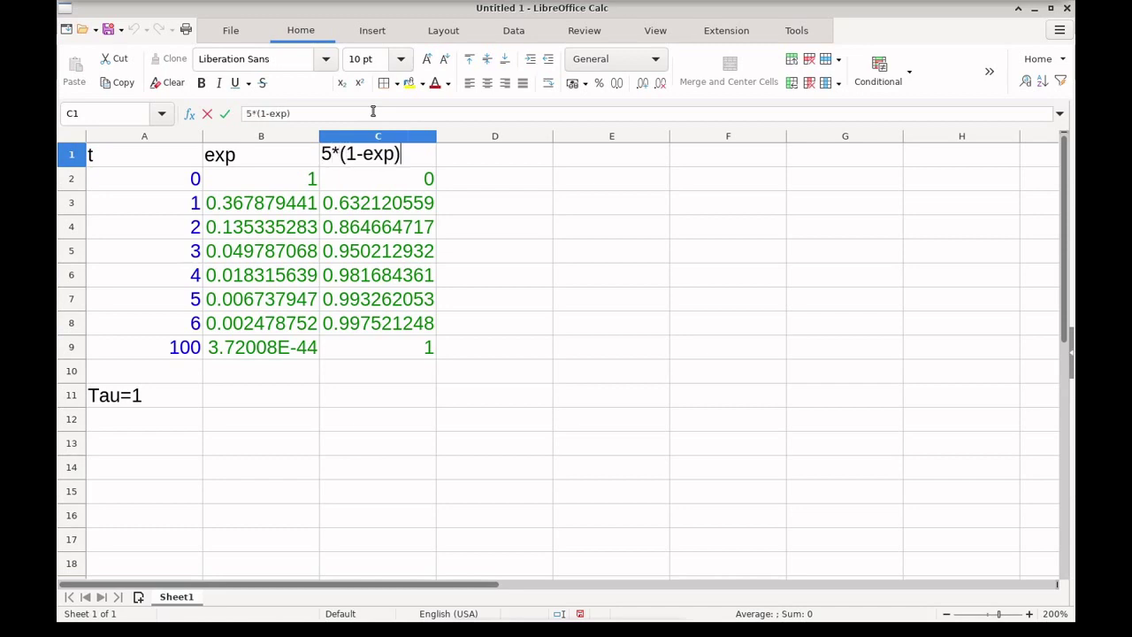
key("Return")
- Change the formula in C2 to =5*(1-B2)
key("F2")
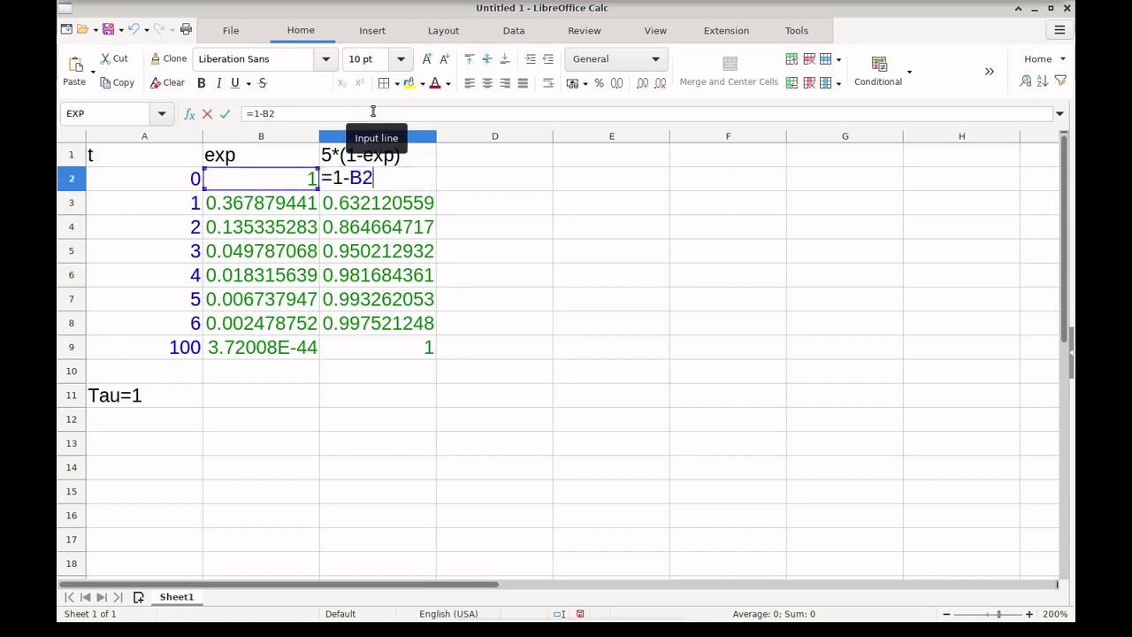
key("Escape")
left_click(373, 111)
key("Left")
key("Left")
key("Left")
key("Left")
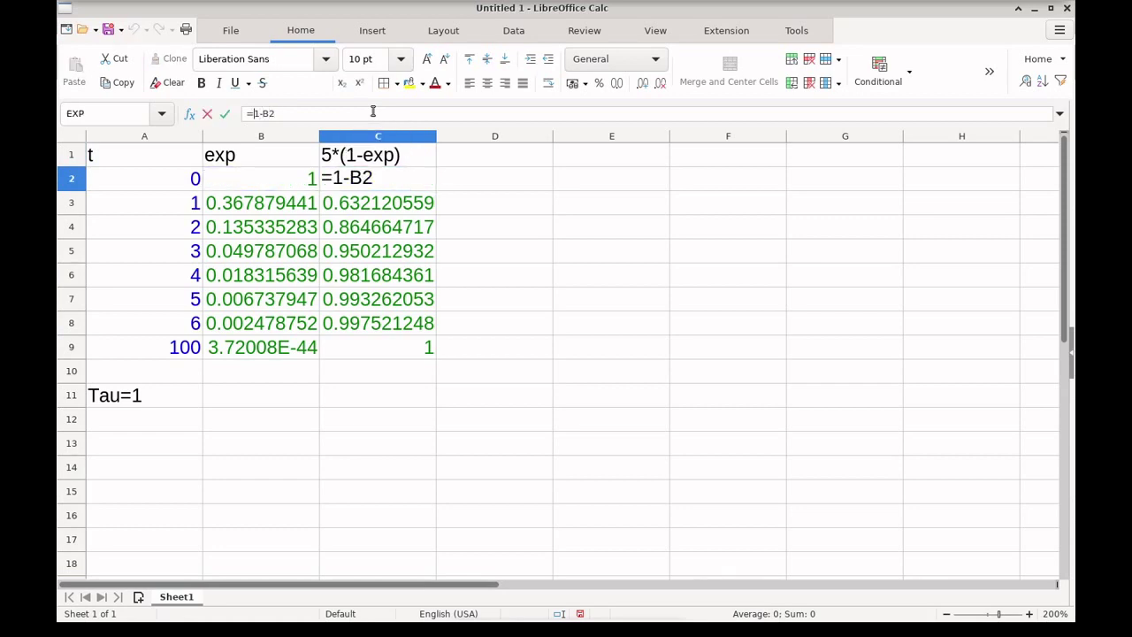
type("5*(")
key("End")
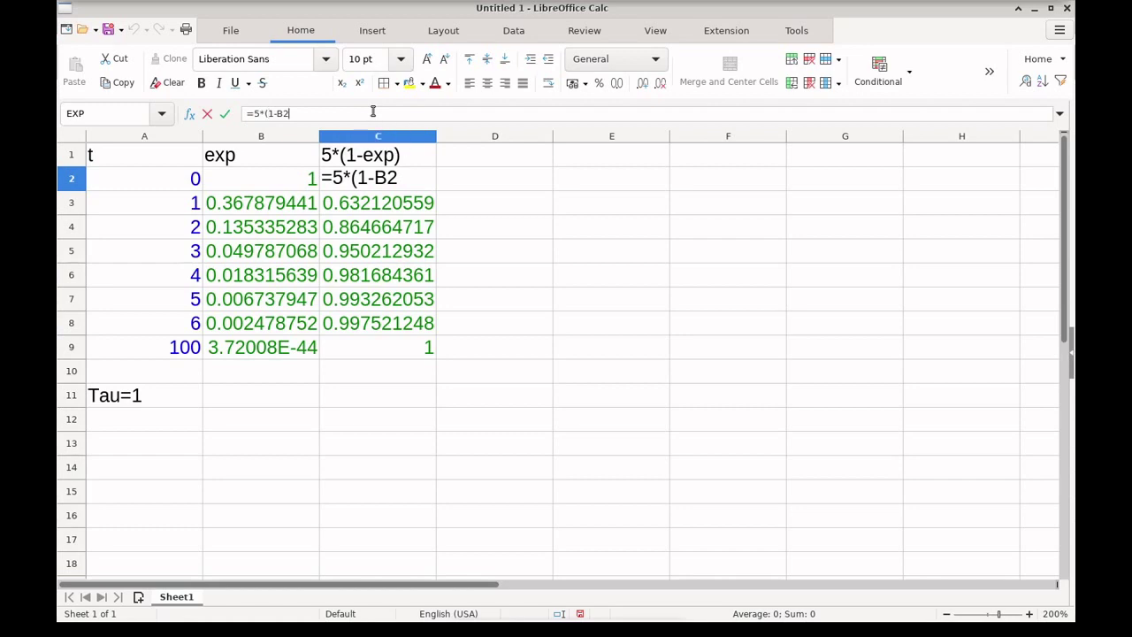
type(")")
key("Return")
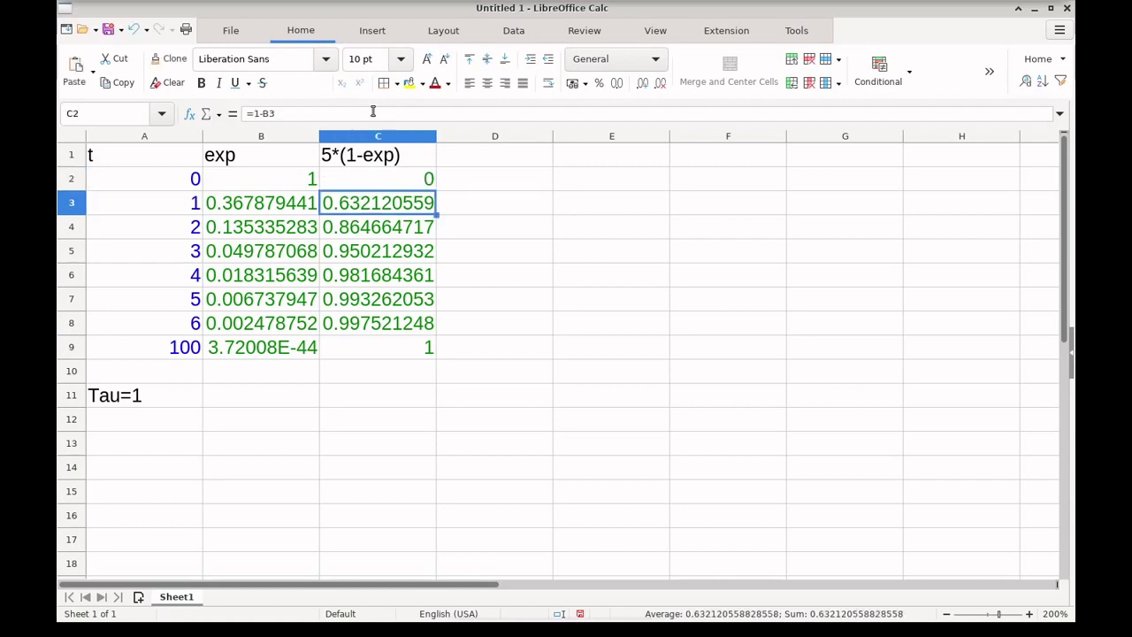
- Fill the C2 formula down through C9 and check the resulting formula in C3
key("Up")
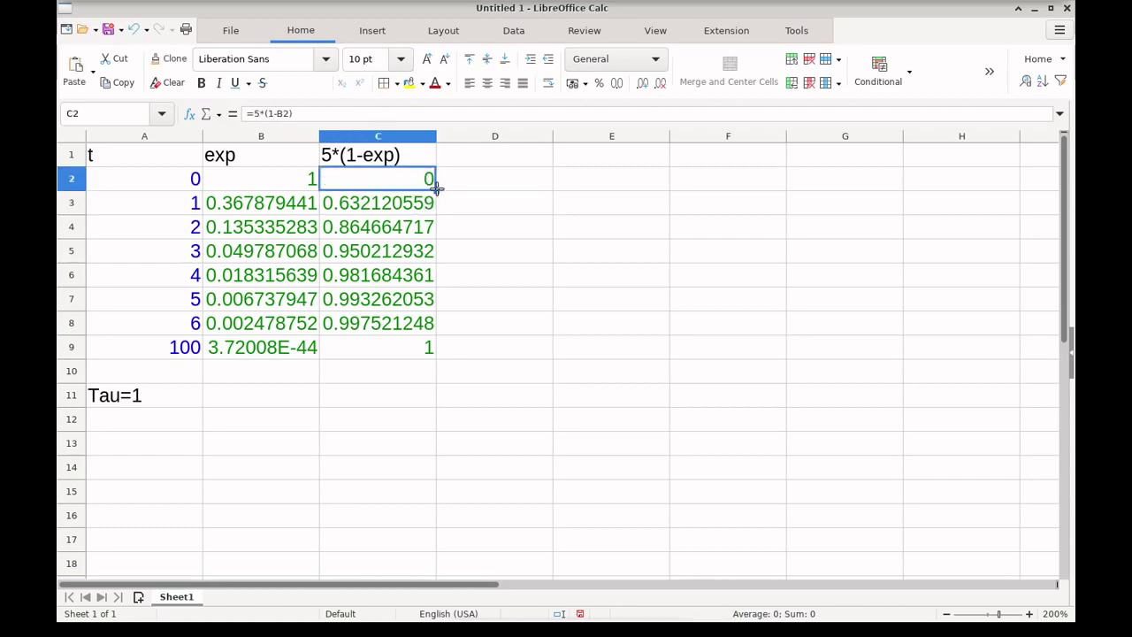
left_click_drag(436, 186, 430, 353)
left_click(410, 205)
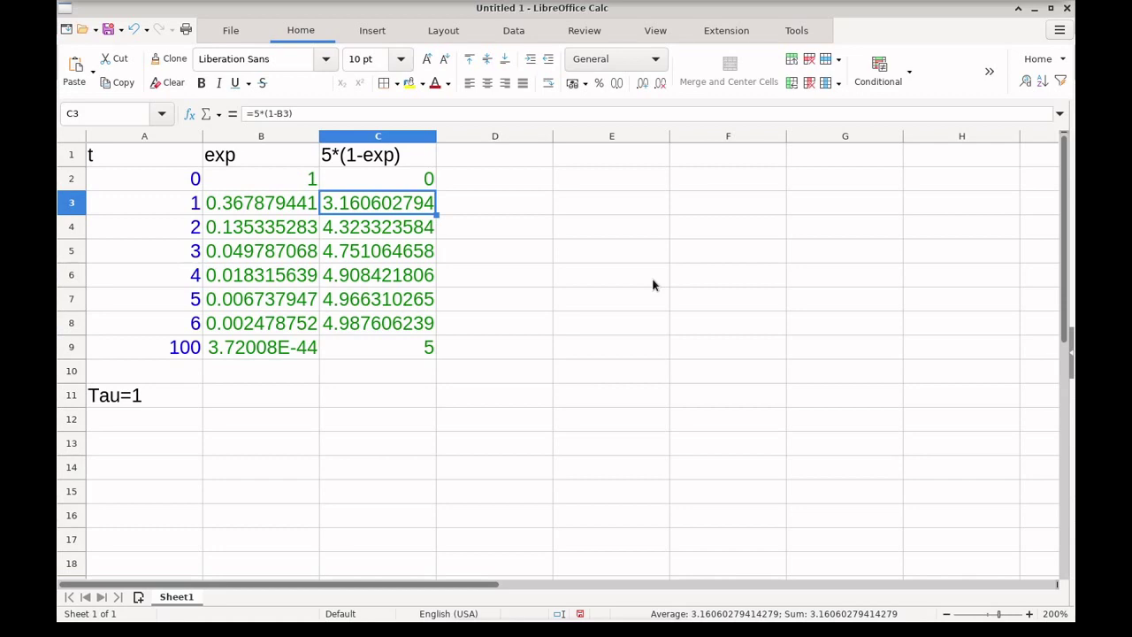
- Calculate =C3/5 in cell D3 as a fraction of the full voltage, and clear the cell again
key("Right")
type("=")
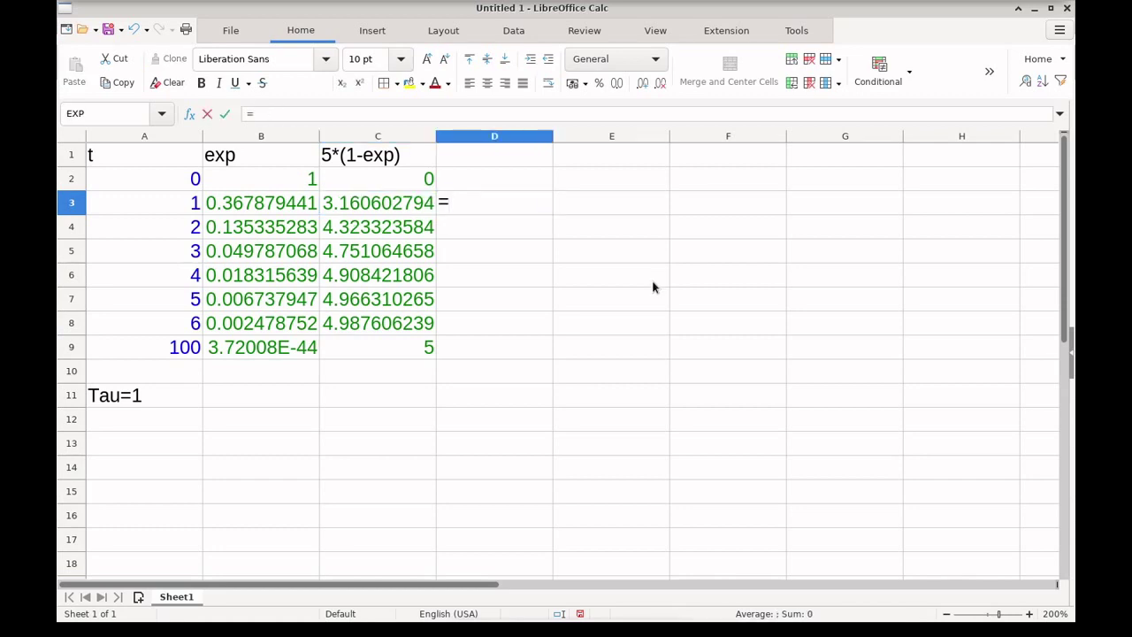
left_click(413, 205)
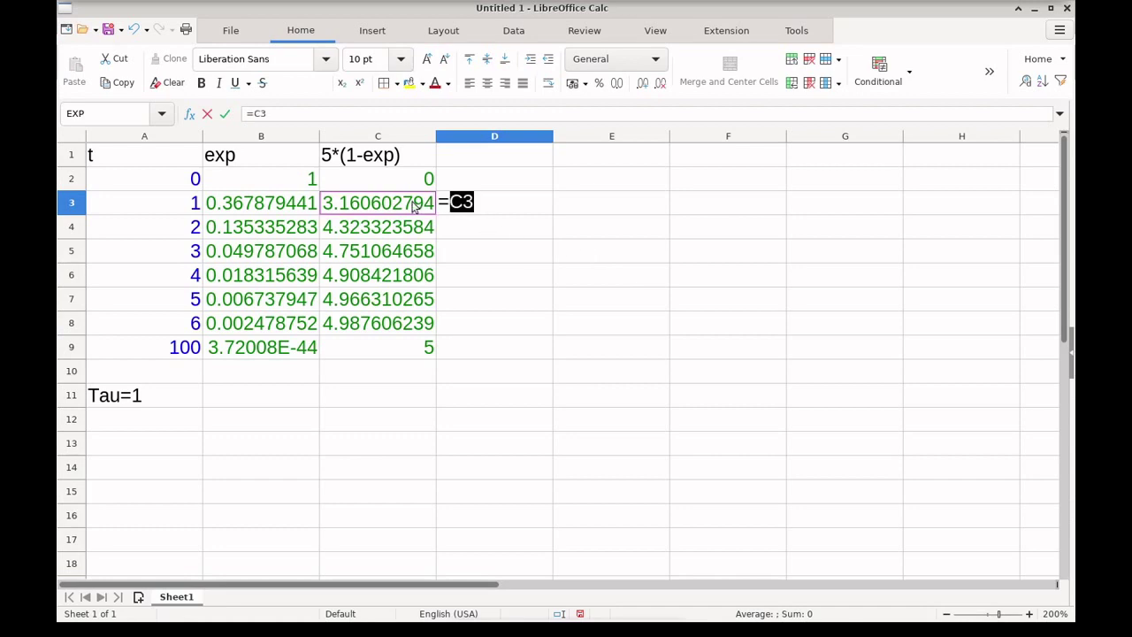
type("/5")
key("Return")
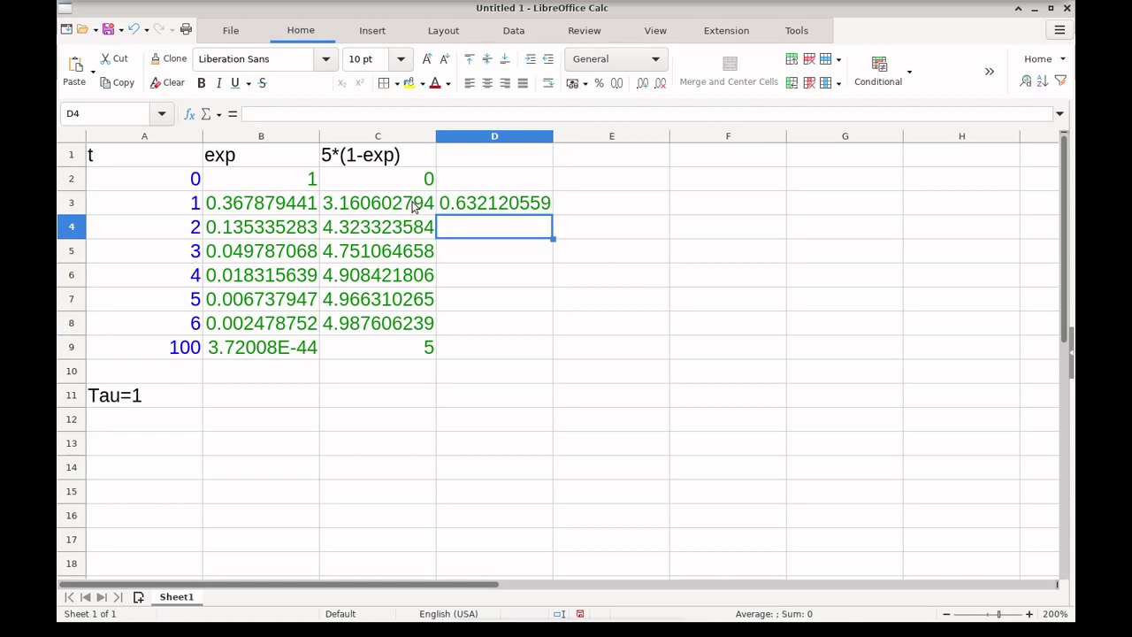
key("Up")
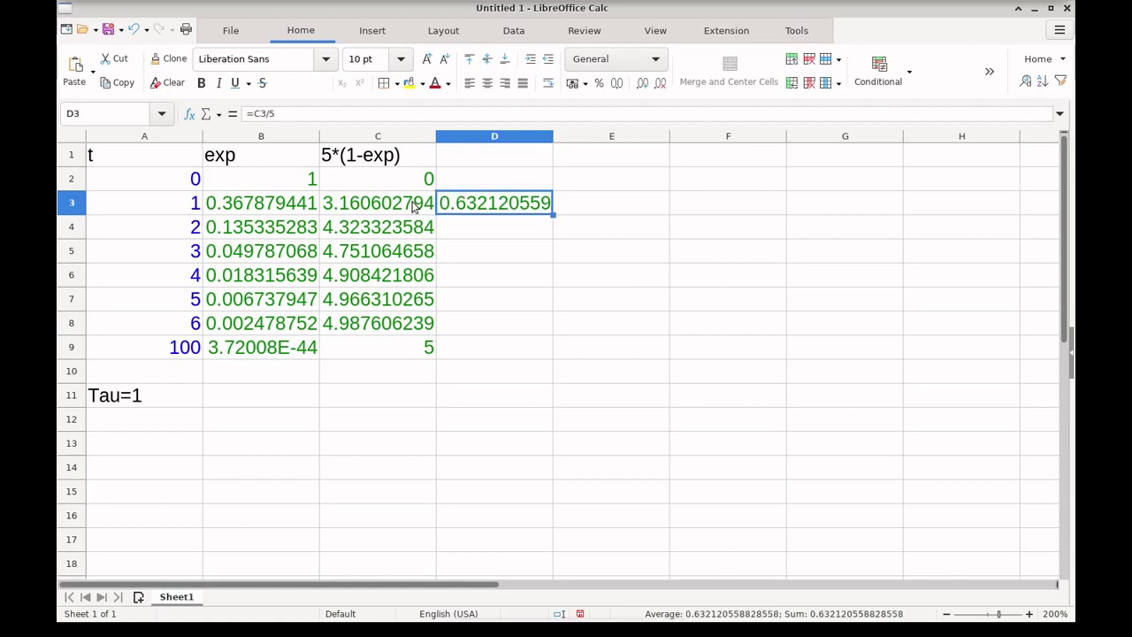
key("Delete")
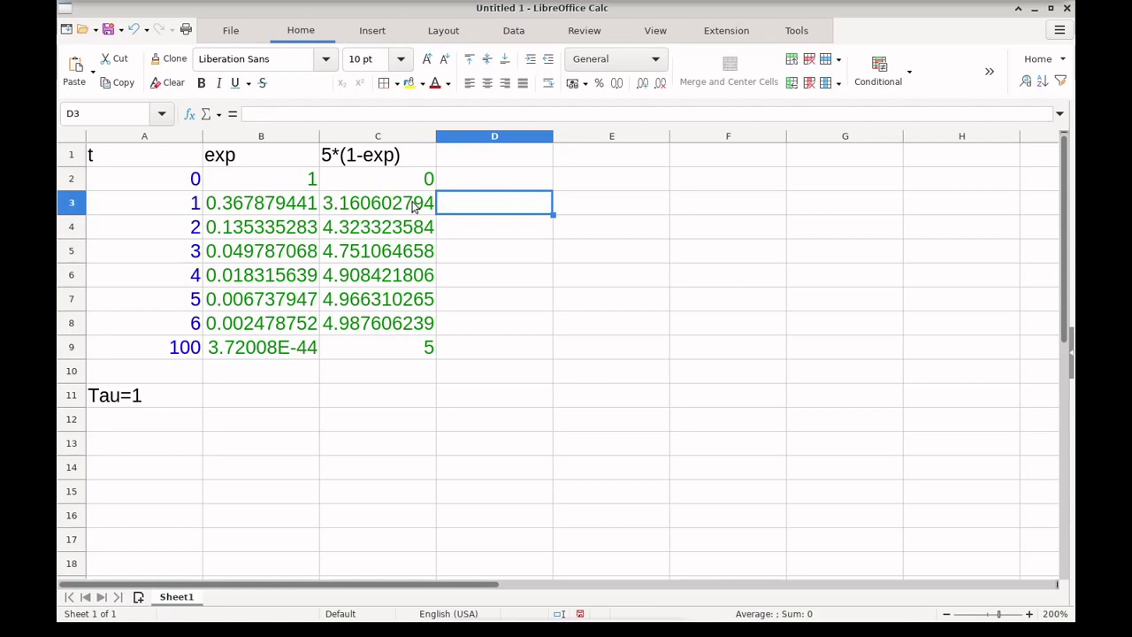
- Undo the scaling edits to restore the 1-exp heading and formulas in column C
key("ctrl+z")
key("ctrl+z")
key("ctrl+z")
key("ctrl+z")
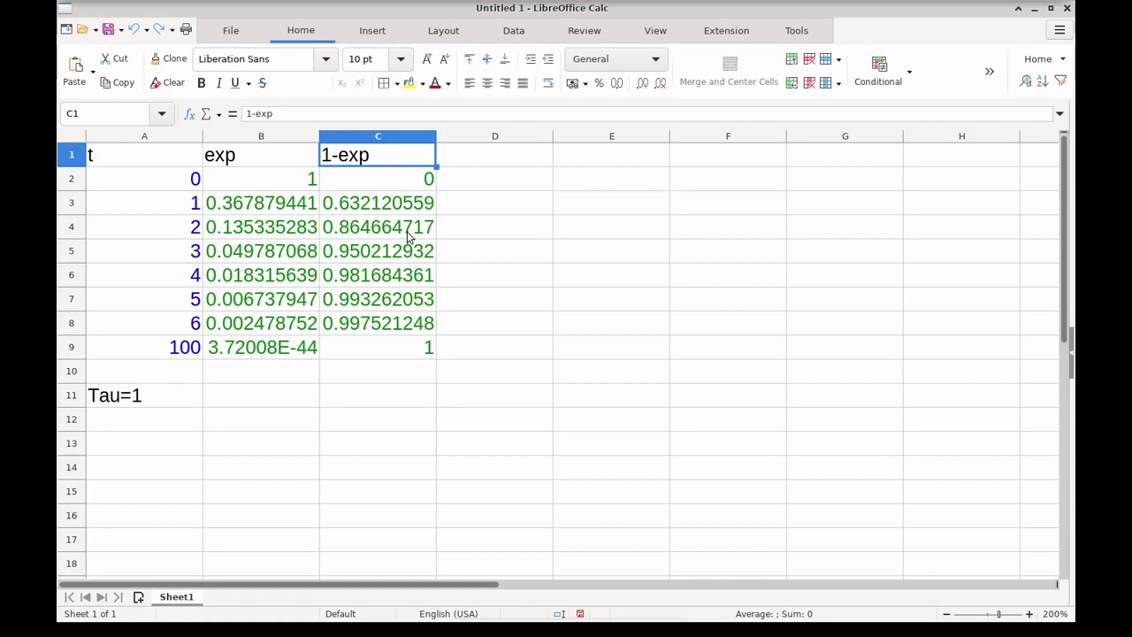
- Examine the 1-exp values down column C for each time value, and read across the row for t=100
key("Down")
key("Down")
key("Down")
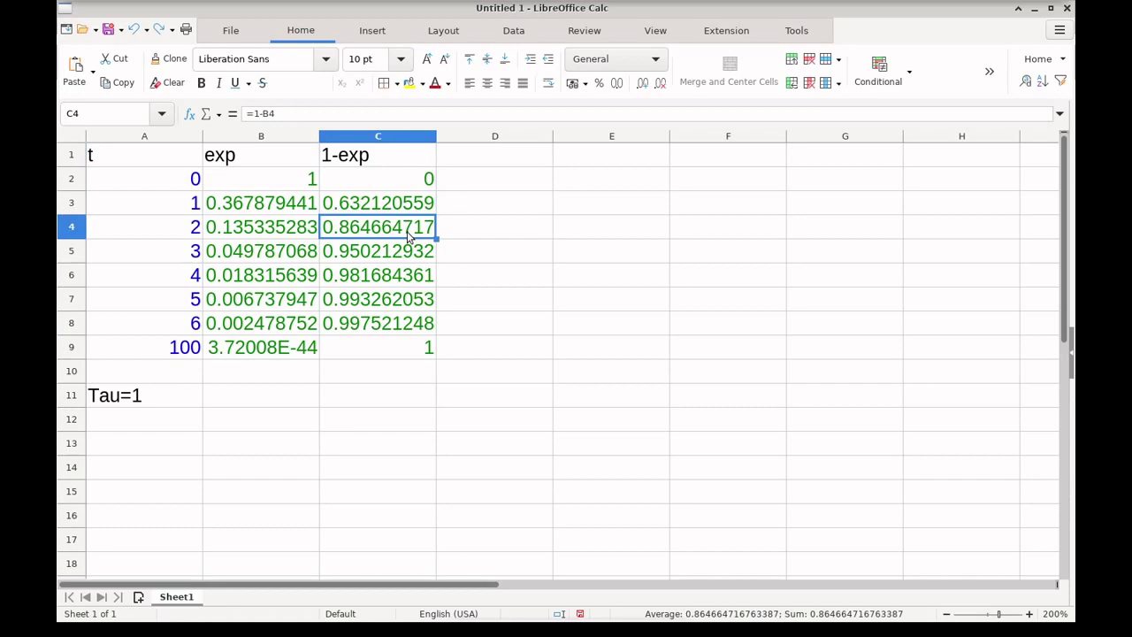
key("Down")
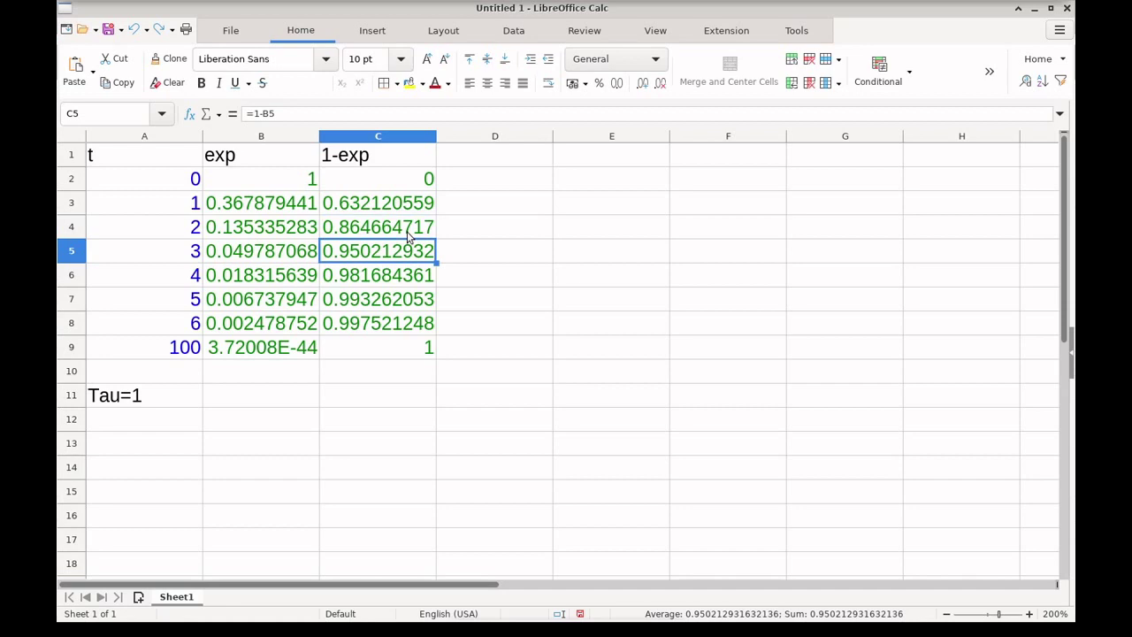
key("Down")
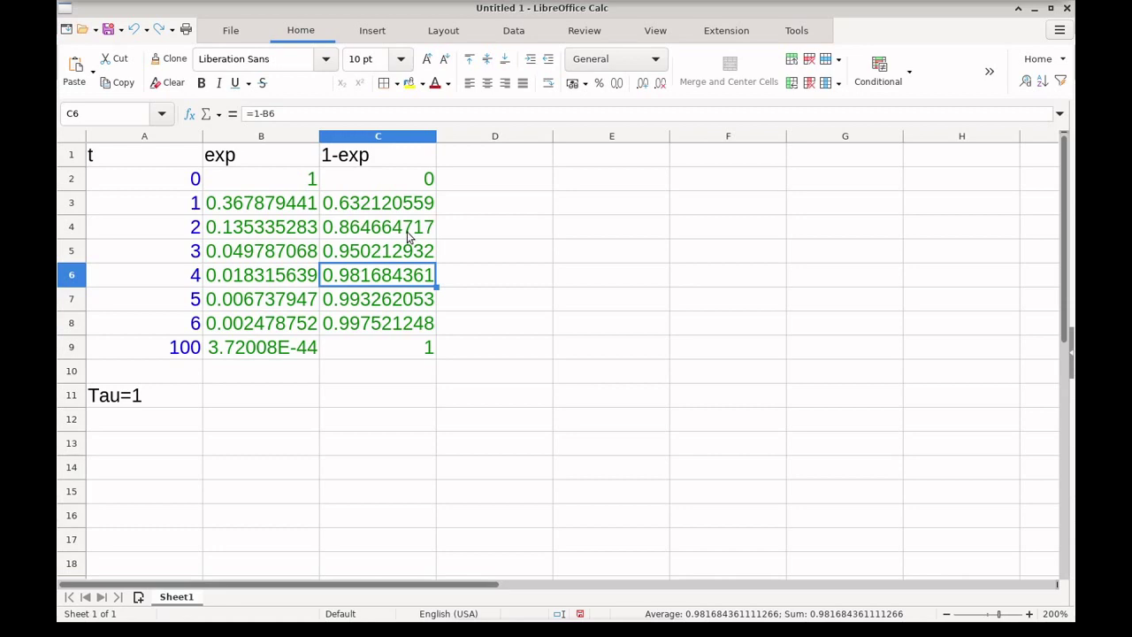
key("Down")
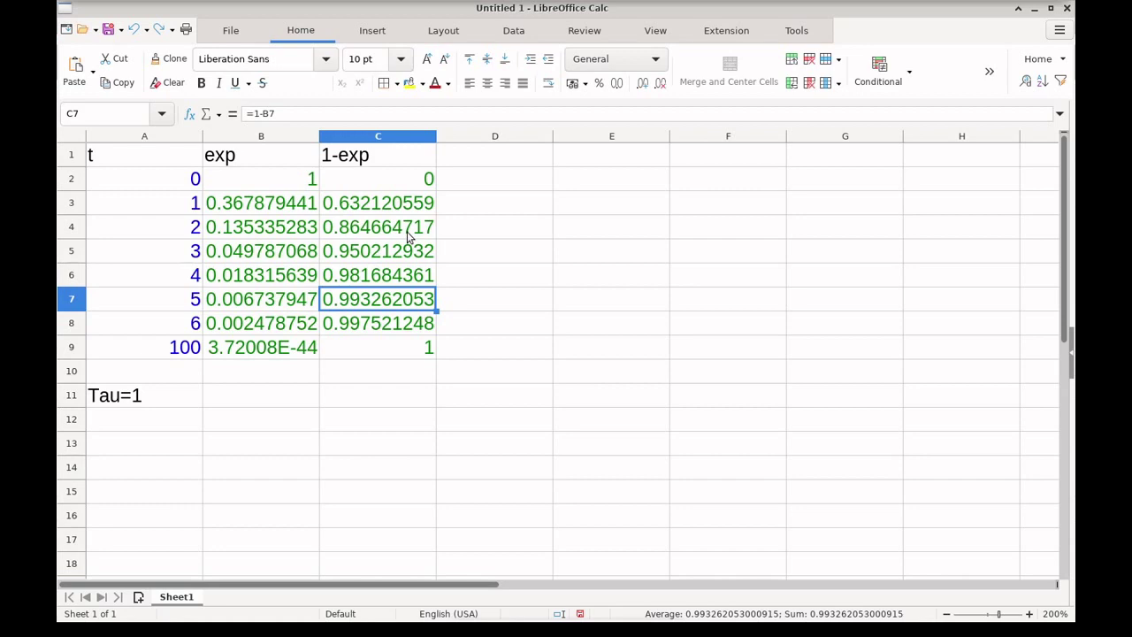
key("Down")
key("Down")
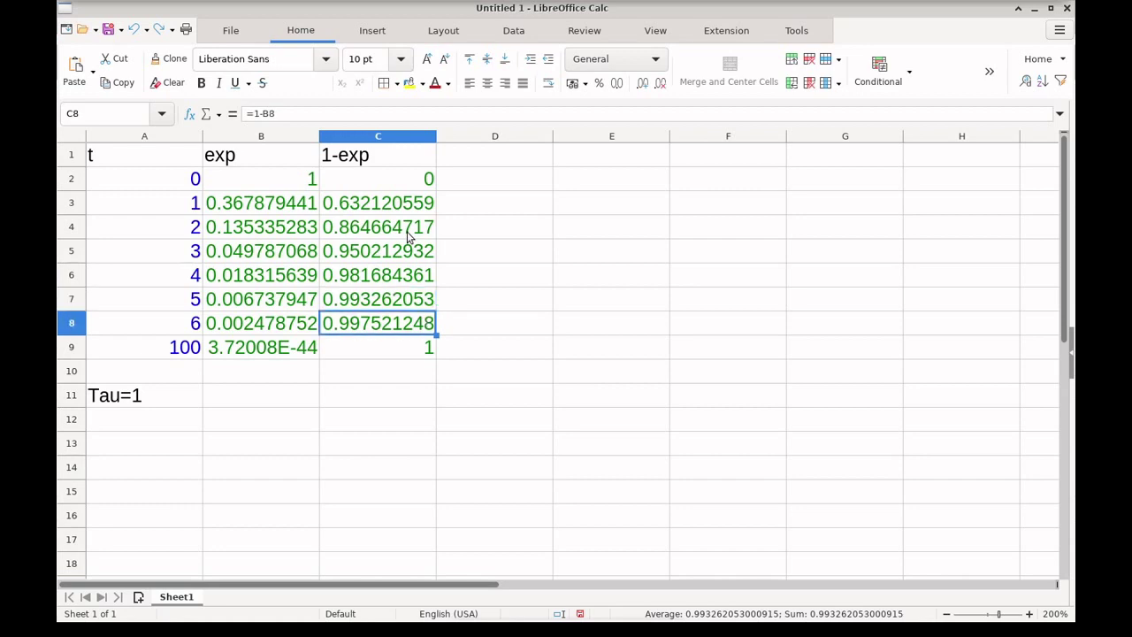
key("Left")
key("Left")
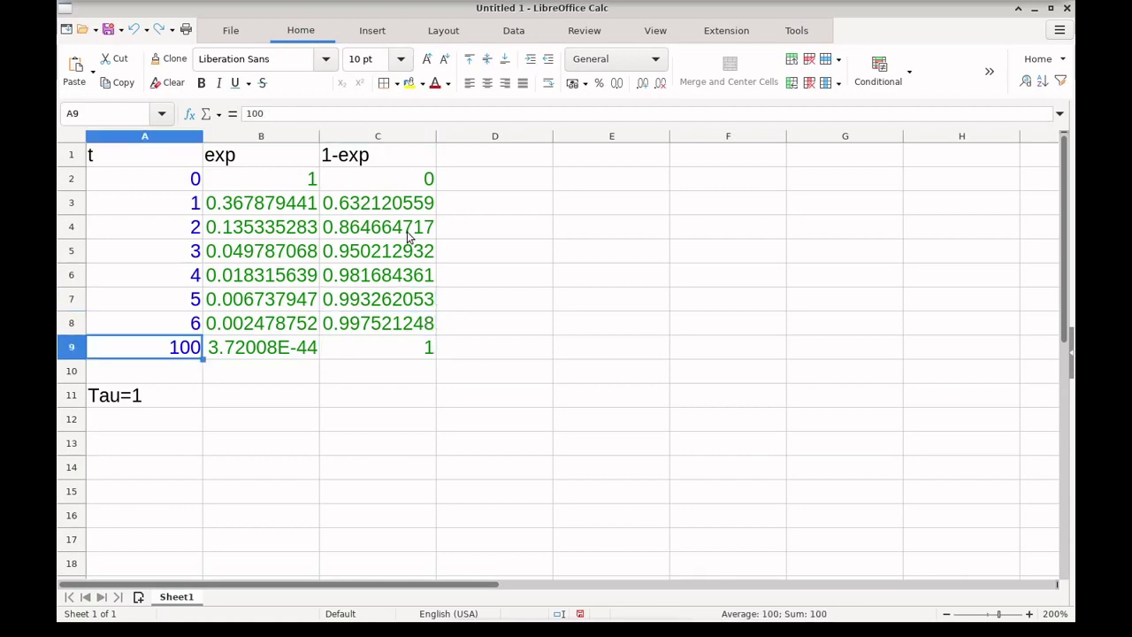
key("Right")
key("Right")
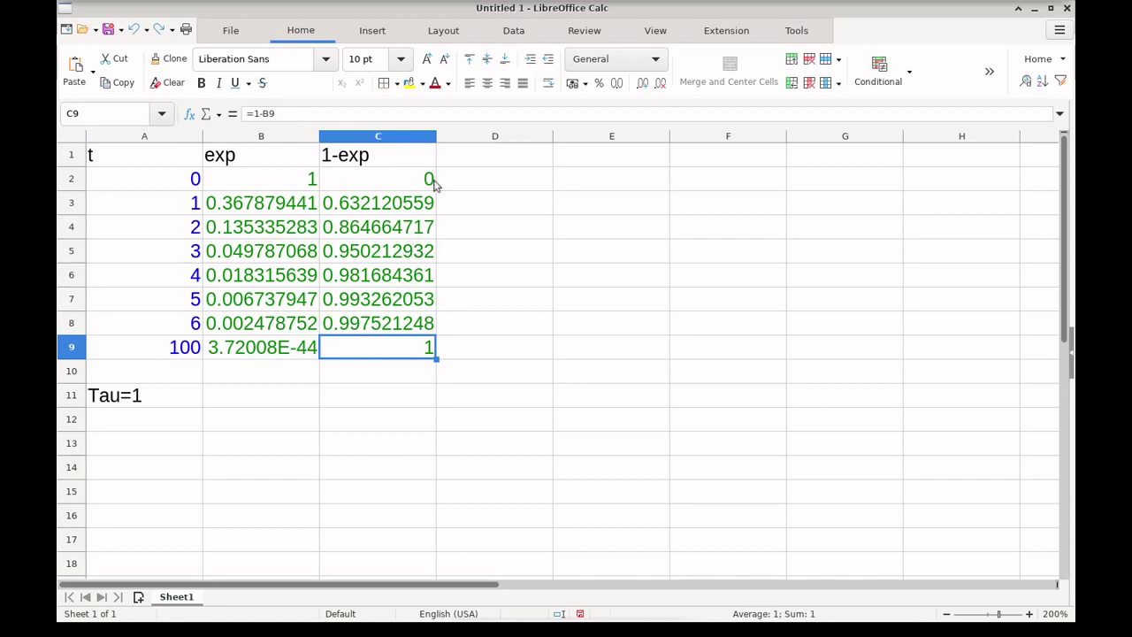
- Compare the exp and 1-exp values for t=100, and check the 1-exp values for t=6 and t=5
left_click(292, 354)
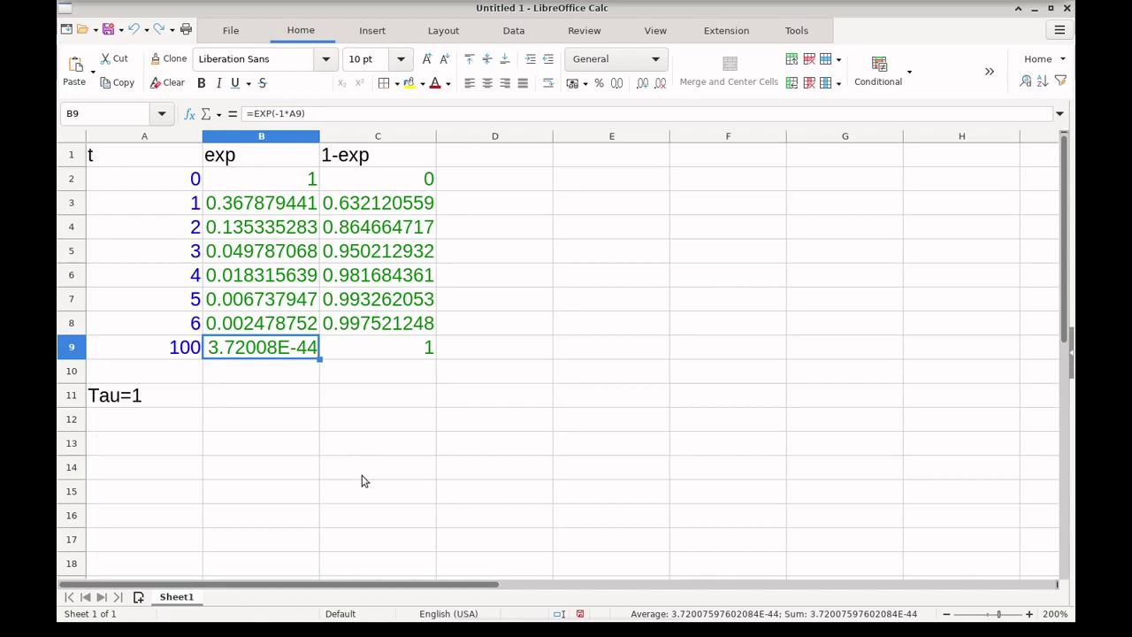
key("Right")
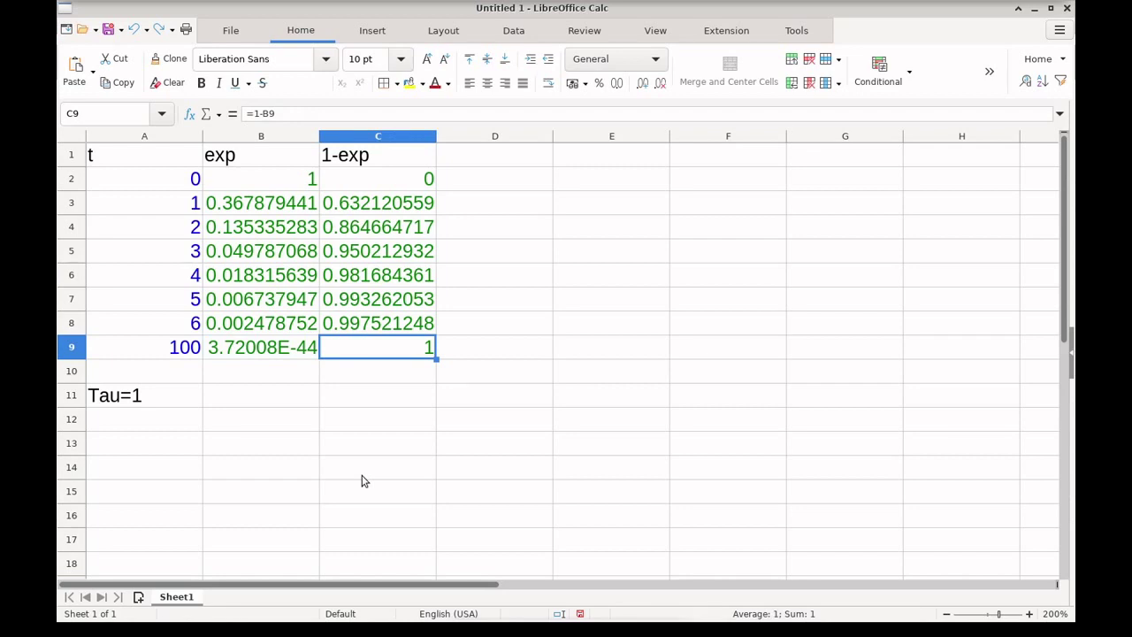
key("Up")
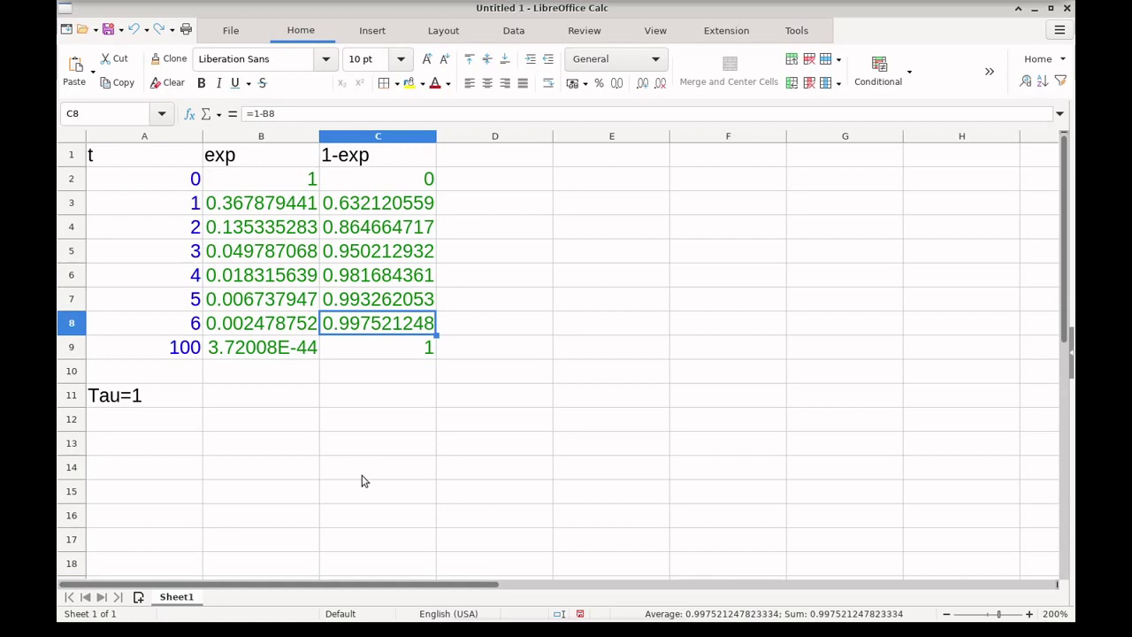
key("Up")
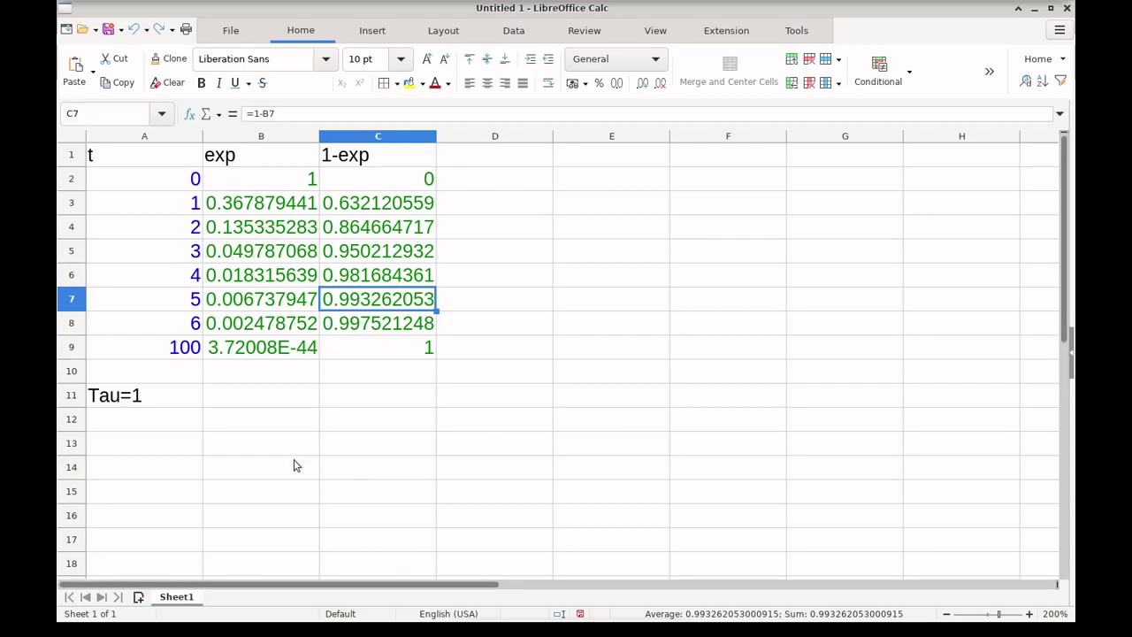
- Insert a line chart with points and lines from the 1-exp values in C2:C9 and view the whole curve
left_click_drag(397, 184, 391, 348)
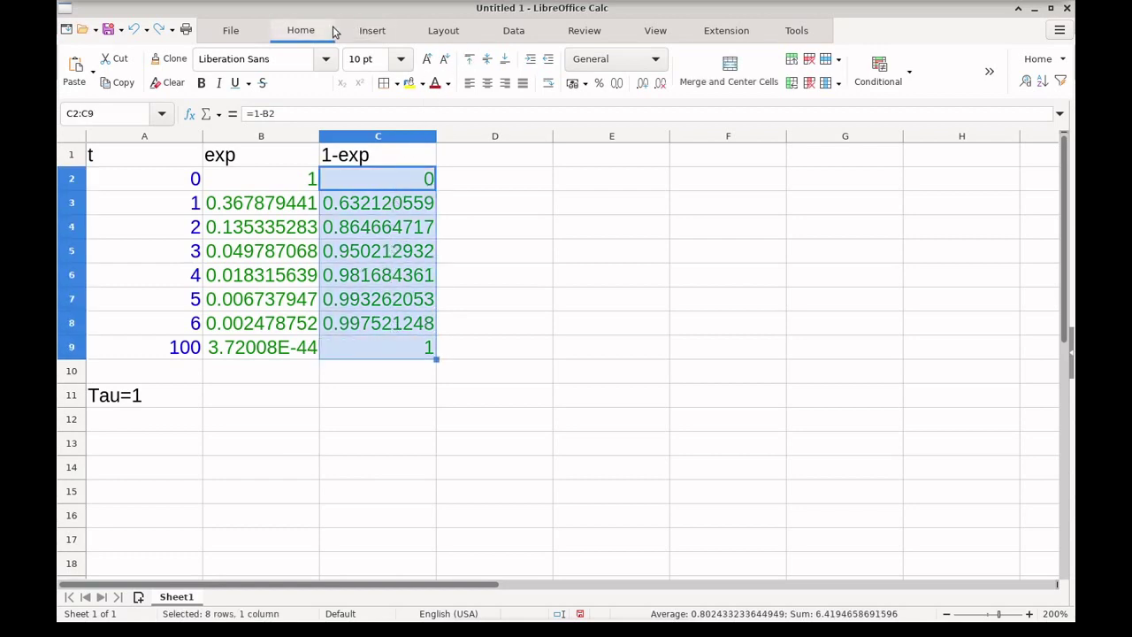
left_click(369, 30)
left_click(208, 70)
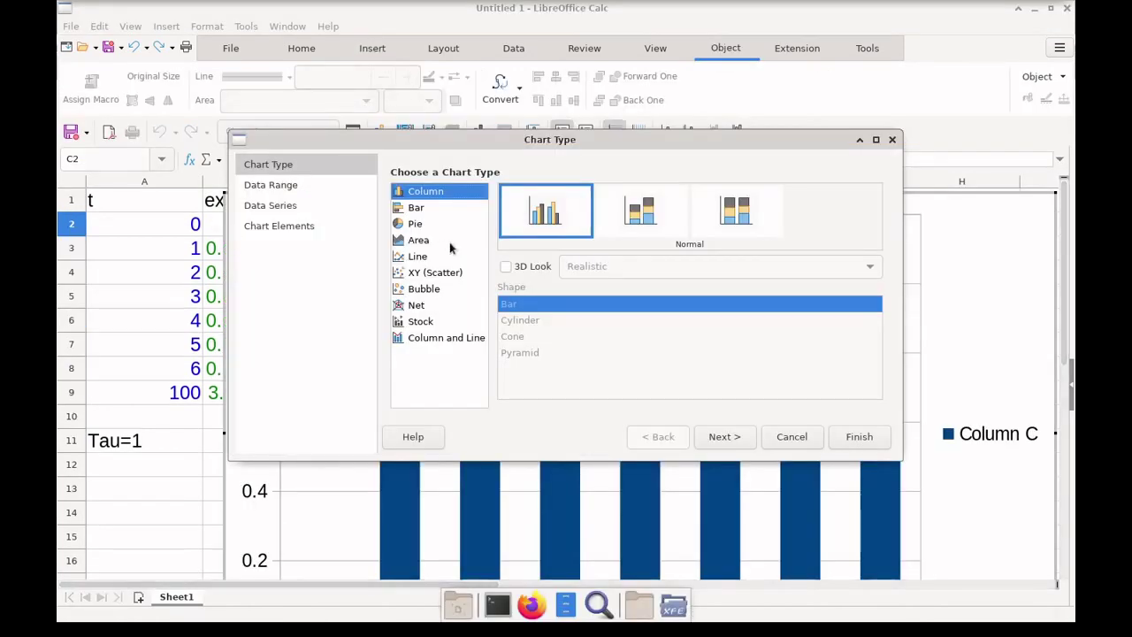
left_click(418, 258)
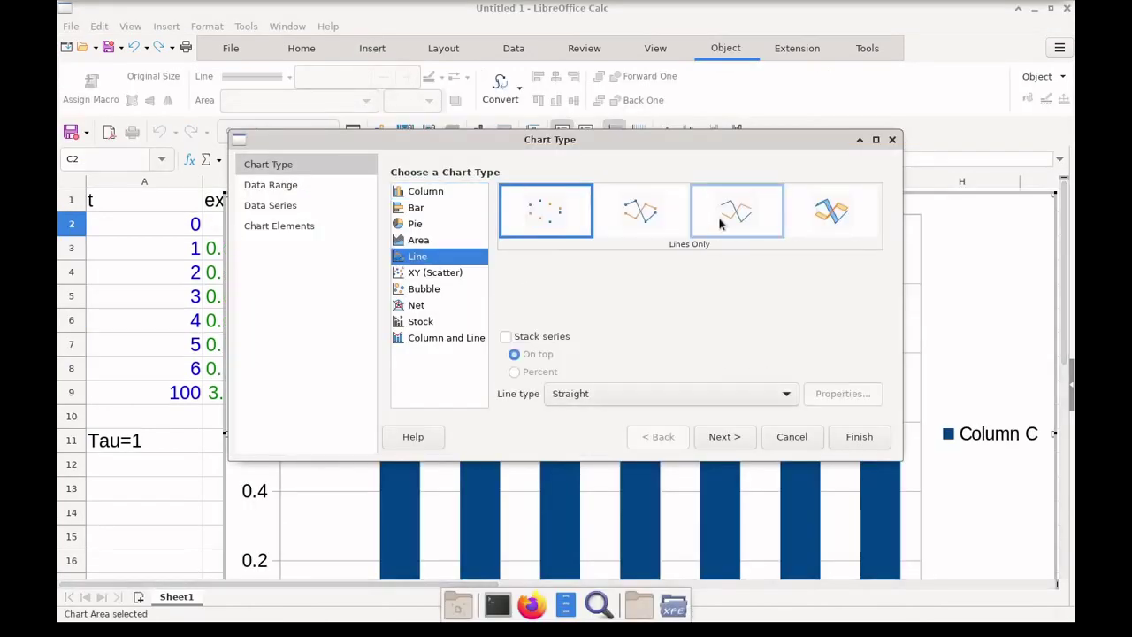
left_click(642, 210)
left_click(859, 436)
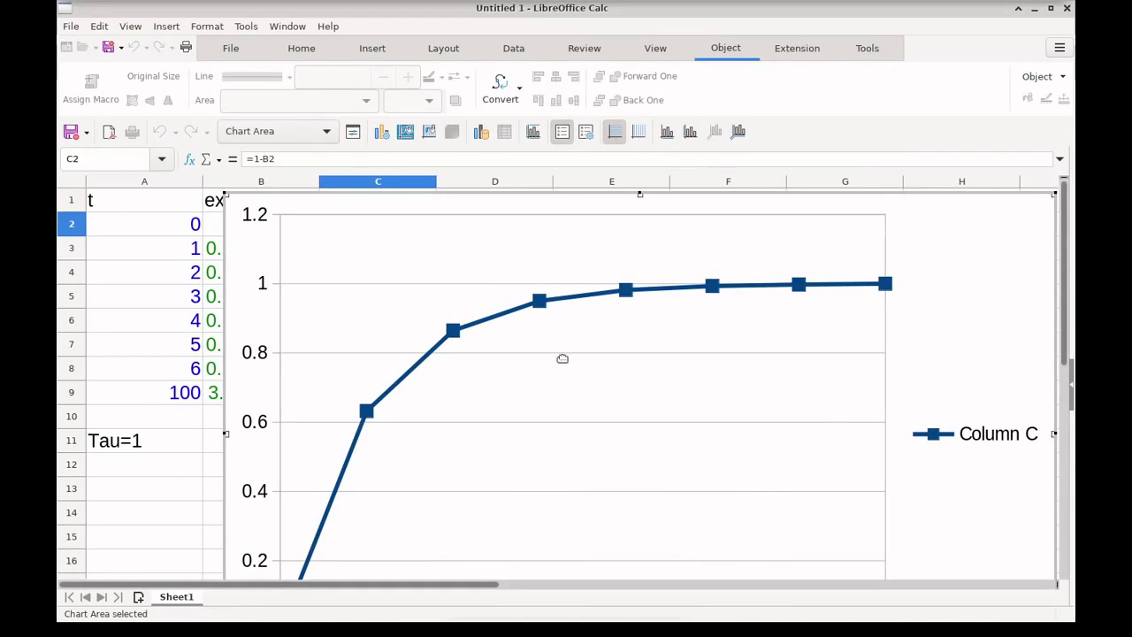
left_click(184, 452)
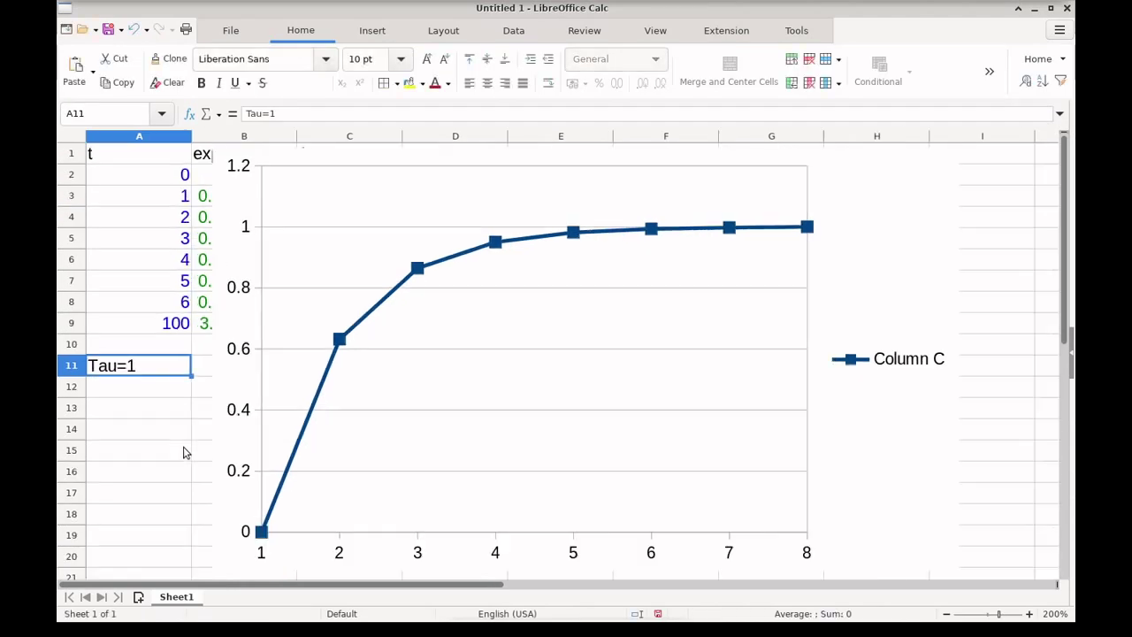
scroll(184, 452, "down", 2, "ctrl")
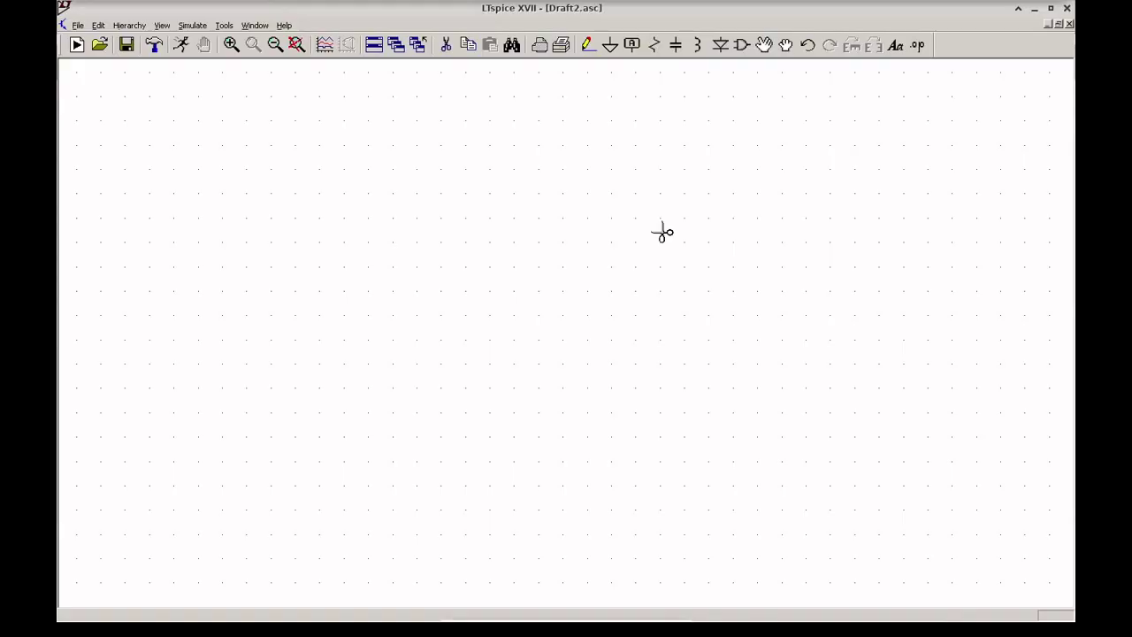
- In the empty LTspice schematic, place a vertical capacitor and a horizontal resistor above and beside it
key("c")
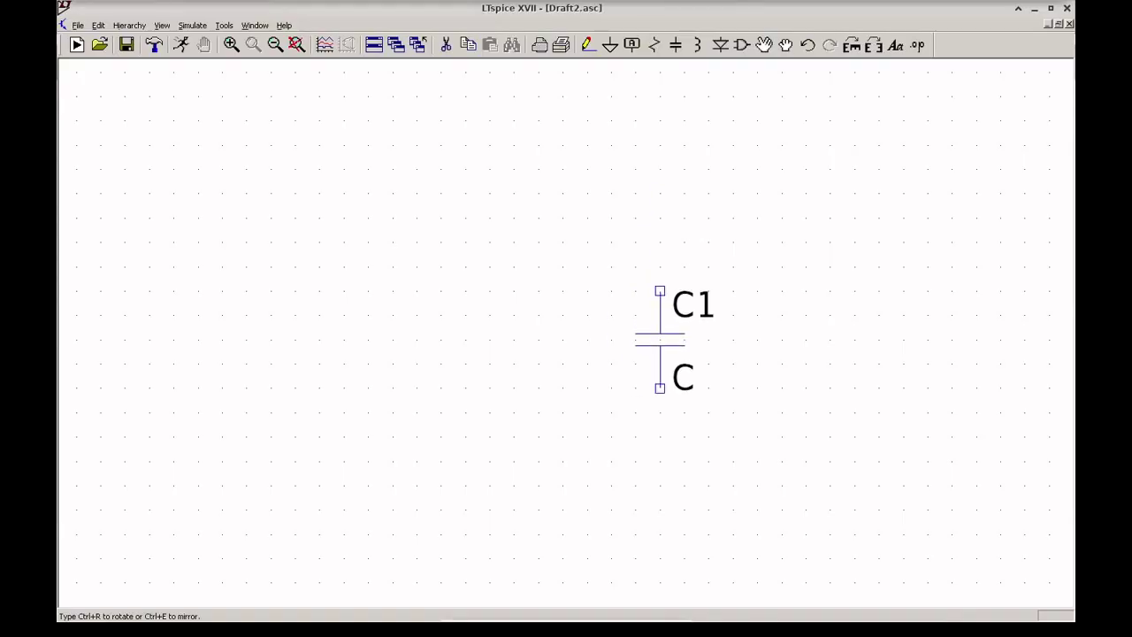
left_click(660, 290)
key("Escape")
key("r")
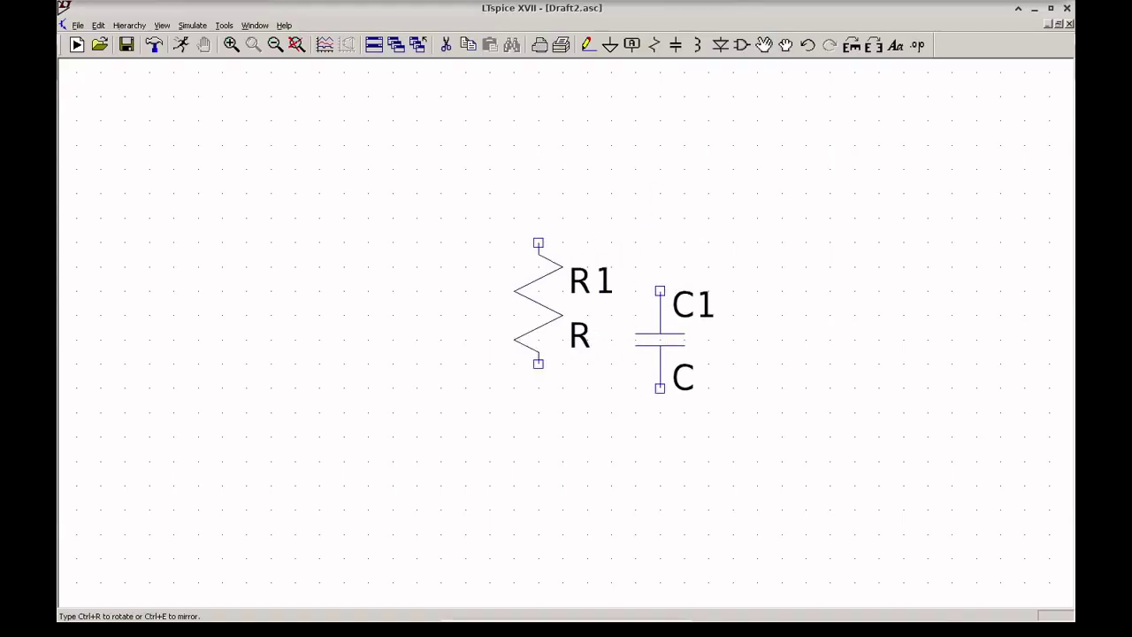
key("ctrl+r")
left_click(550, 266)
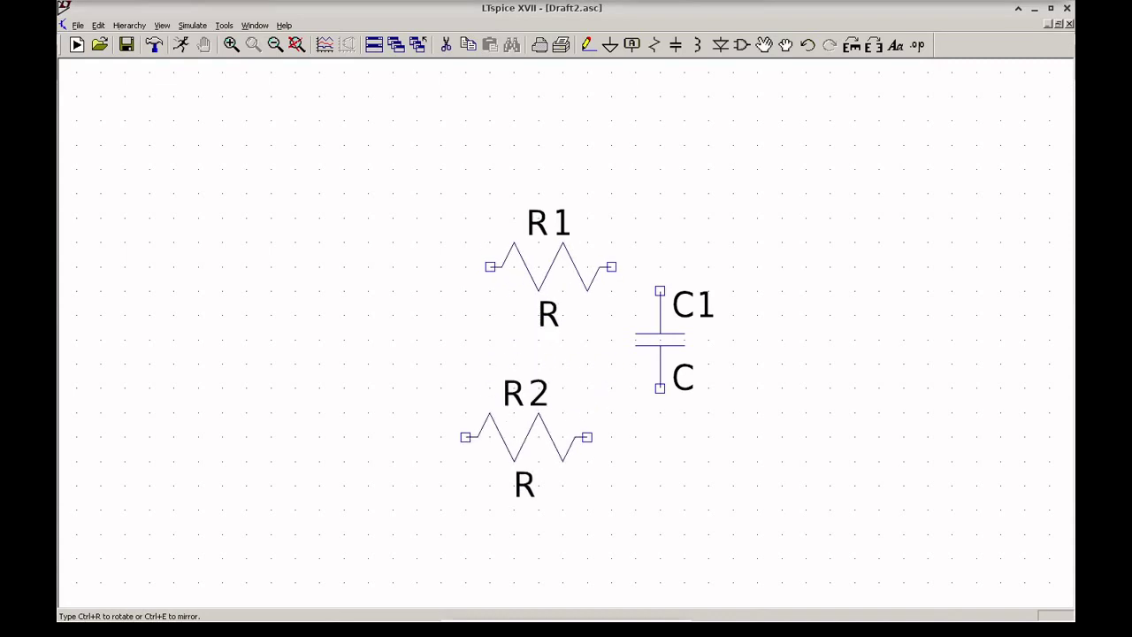
- Place one ground symbol below the capacitor and a second one level with it, under the source's location
key("g")
left_click(659, 461)
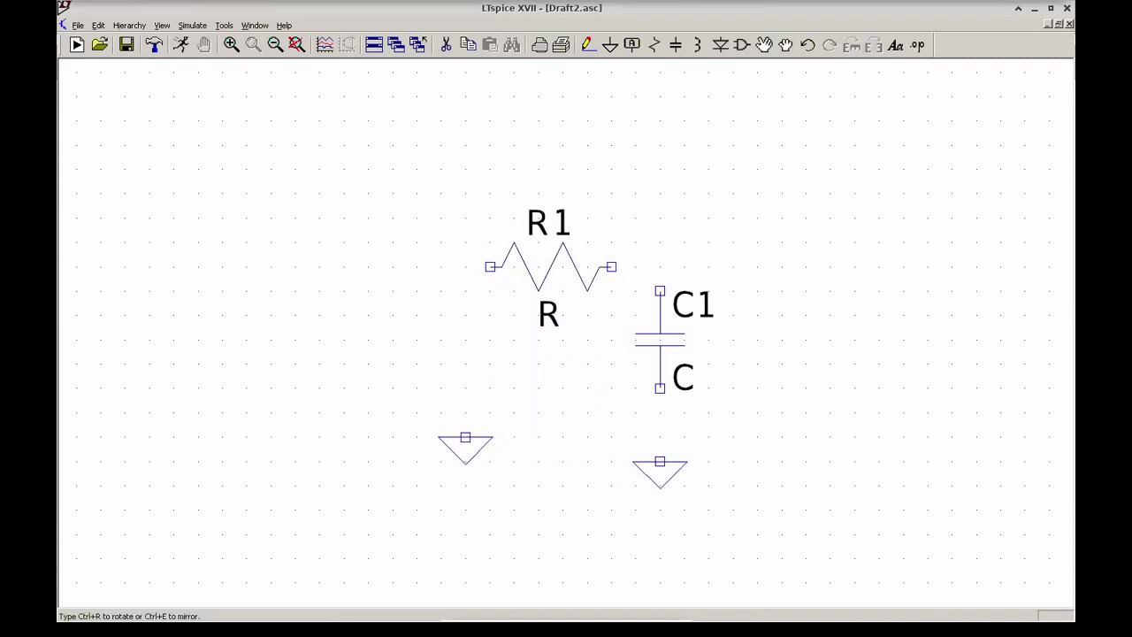
left_click(393, 461)
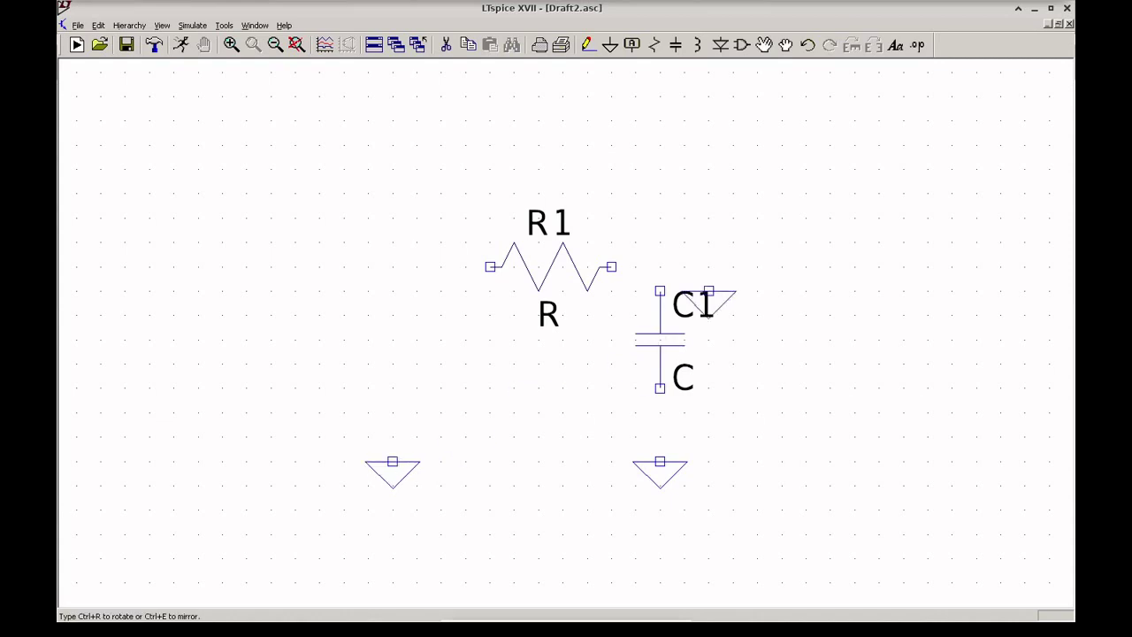
key("Escape")
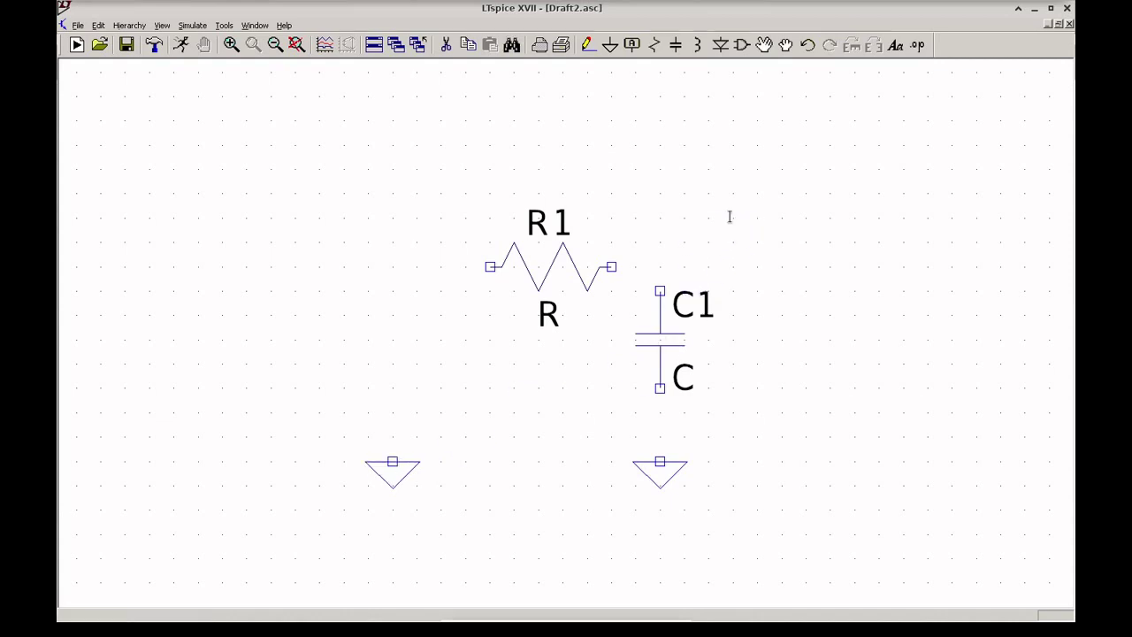
- Place a voltage component from the symbol library directly above the free ground symbol
left_click(741, 45)
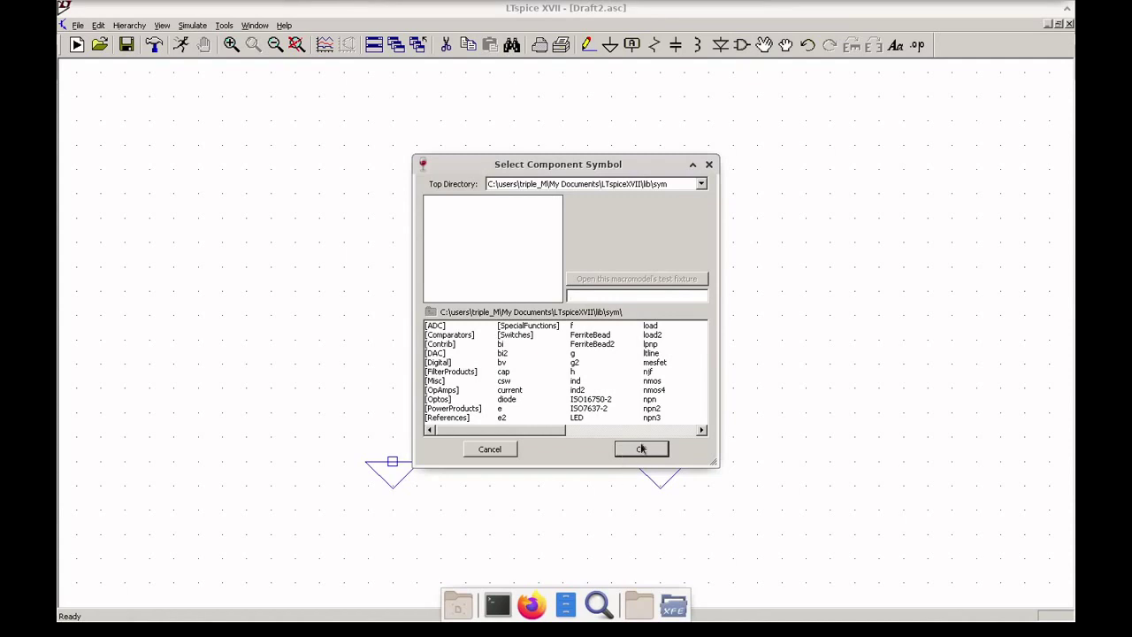
left_click(686, 431)
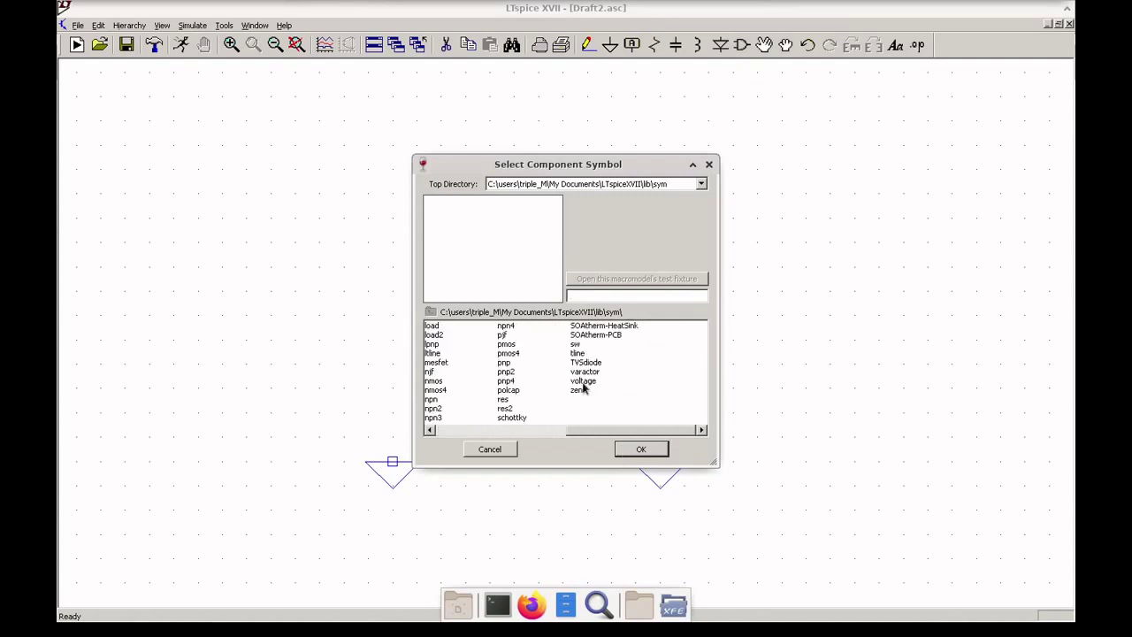
left_click(586, 381)
left_click(641, 450)
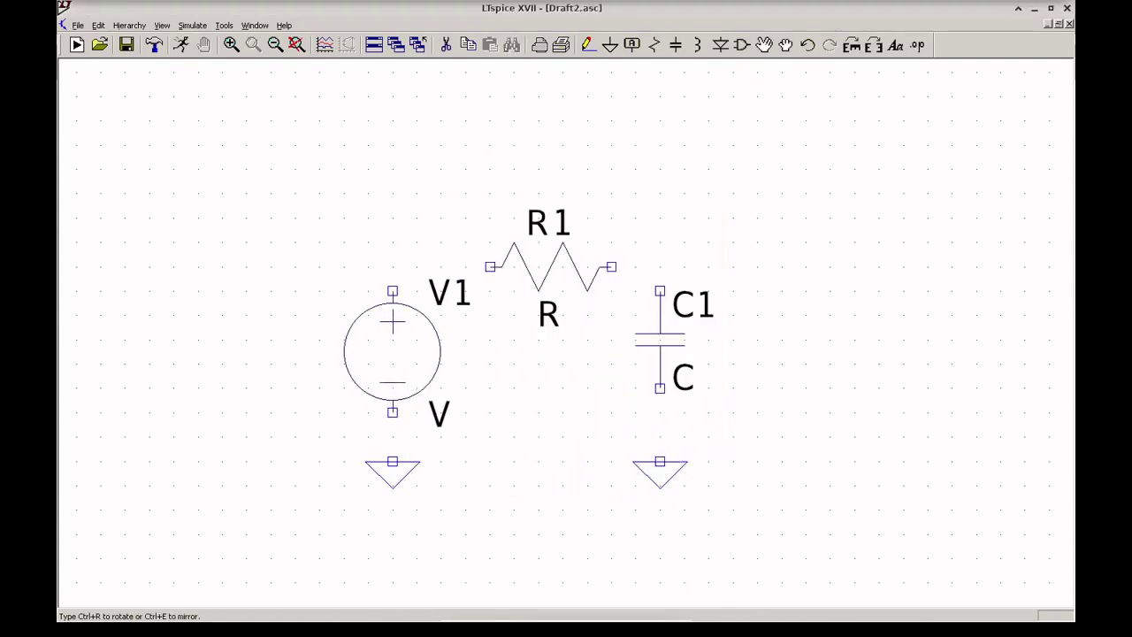
left_click(392, 351)
key("Escape")
- Wire the voltage source's positive terminal to the resistor and the resistor's other end to the capacitor's upper terminal
key("F3")
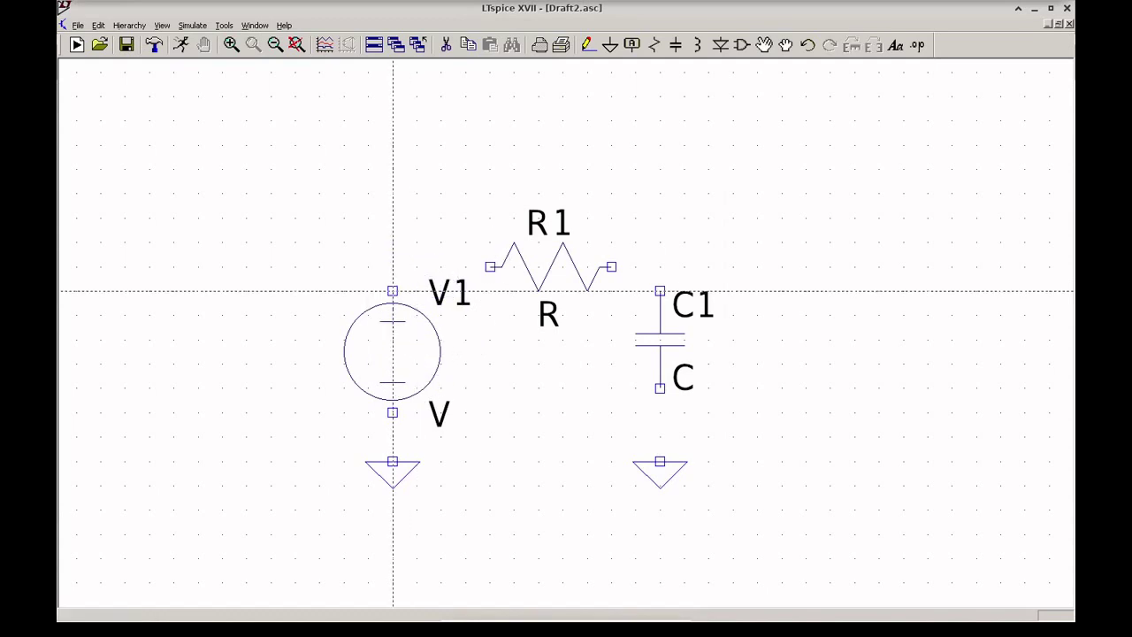
left_click(393, 291)
left_click(490, 266)
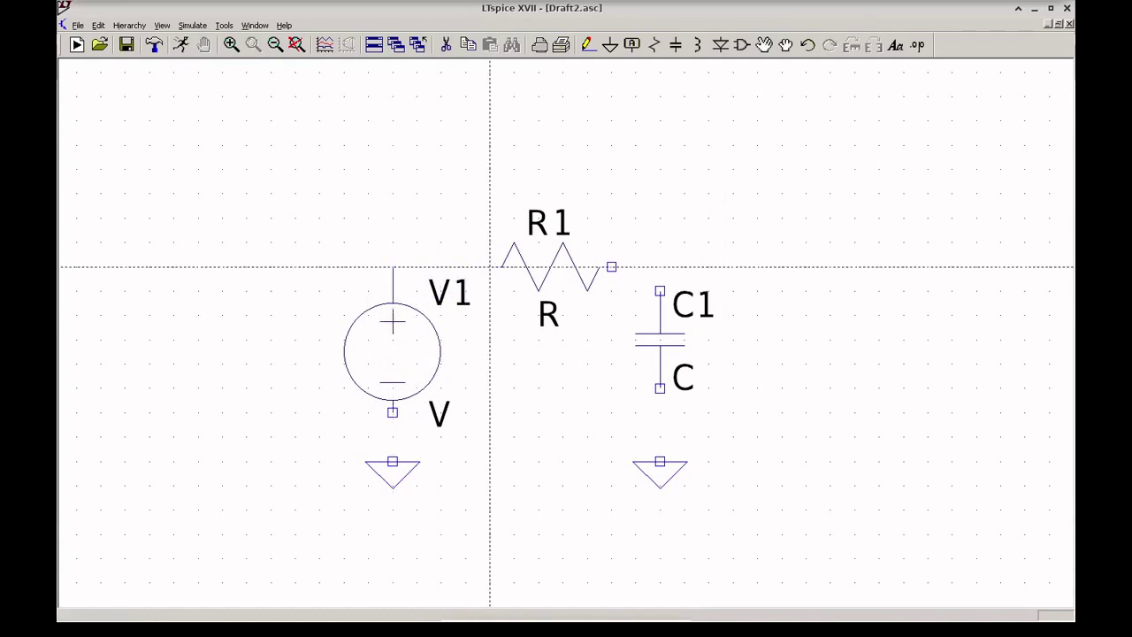
left_click(611, 266)
left_click(659, 266)
left_click(660, 291)
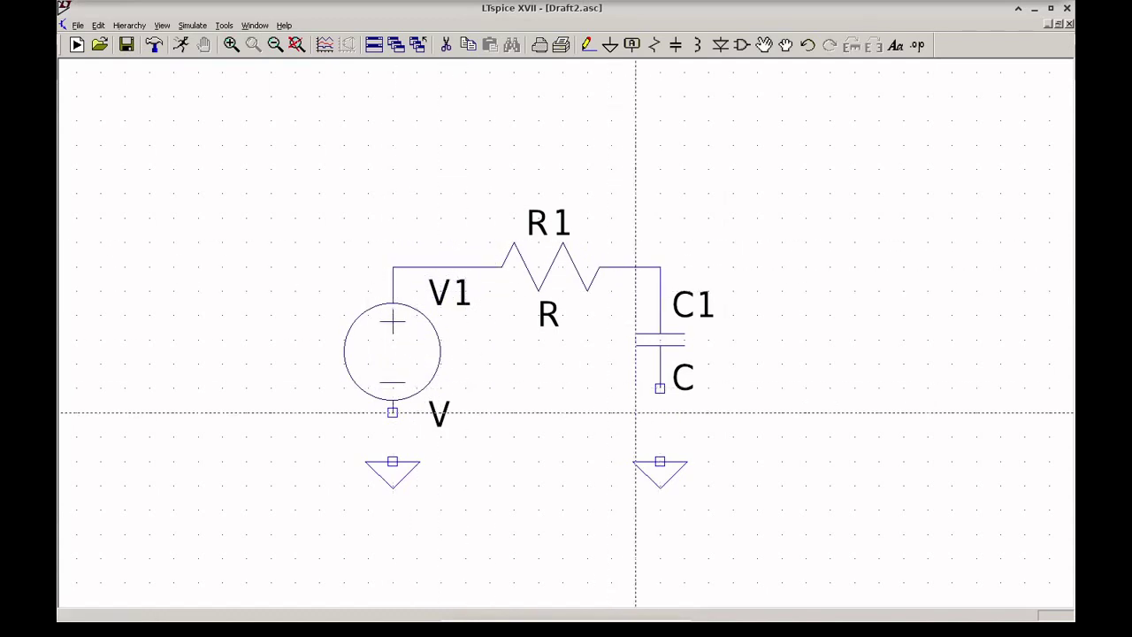
- Wire the capacitor's lower terminal and the source's negative terminal to the ground symbols below them
left_click(660, 387)
left_click(659, 460)
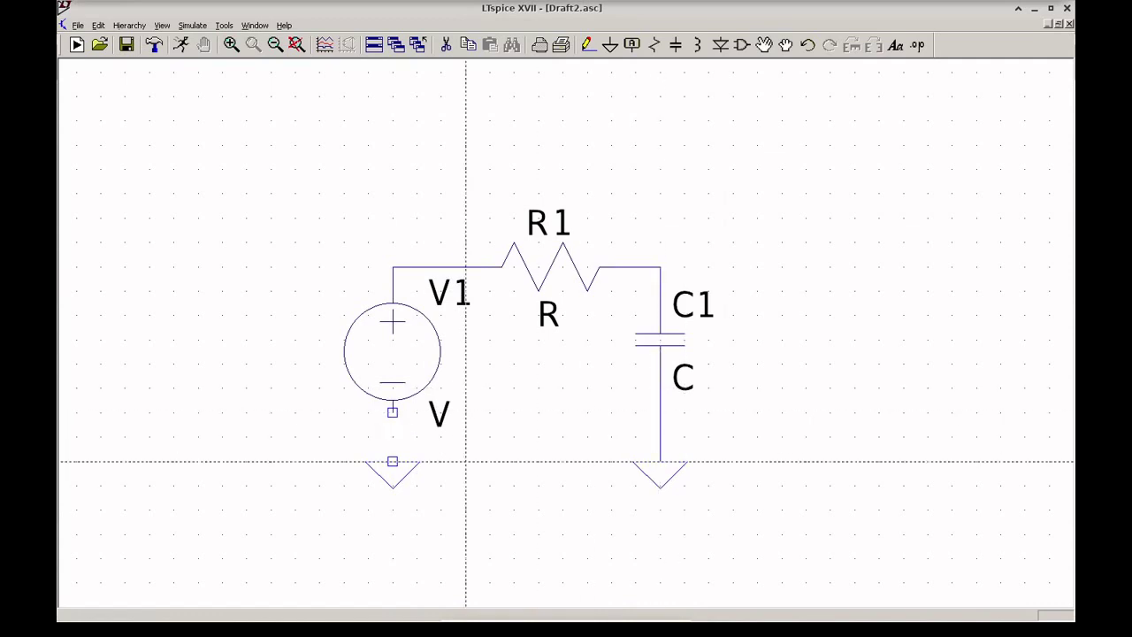
left_click(393, 461)
left_click(393, 412)
key("Escape")
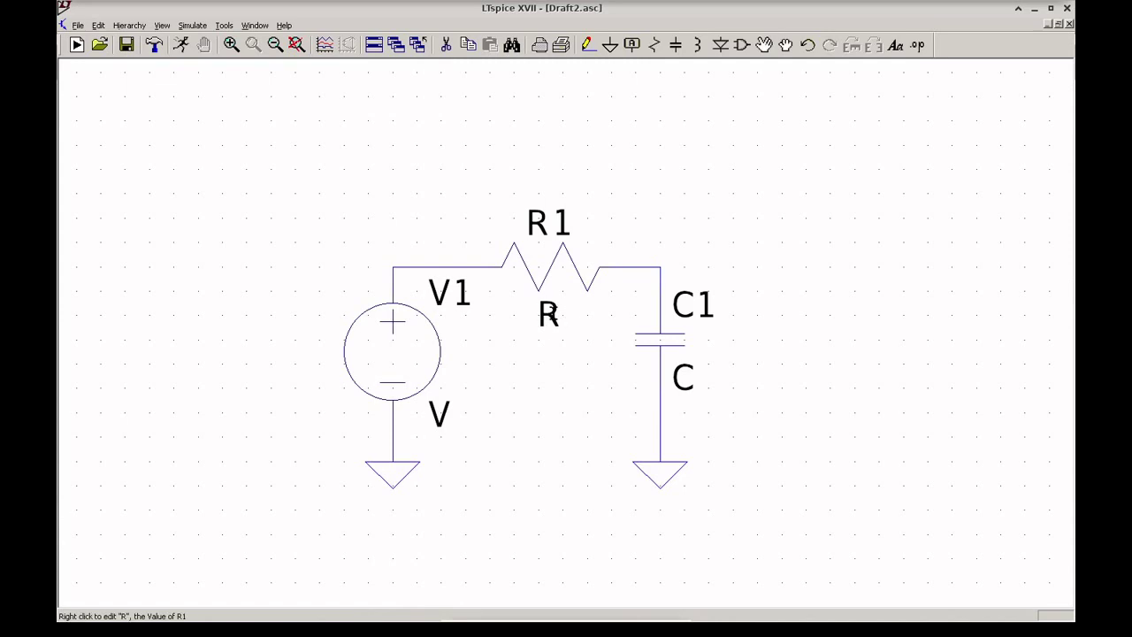
- Set the value of resistor R1 to 1 and the value of capacitor C1 to 1
right_click(552, 316)
type("1")
key("Return")
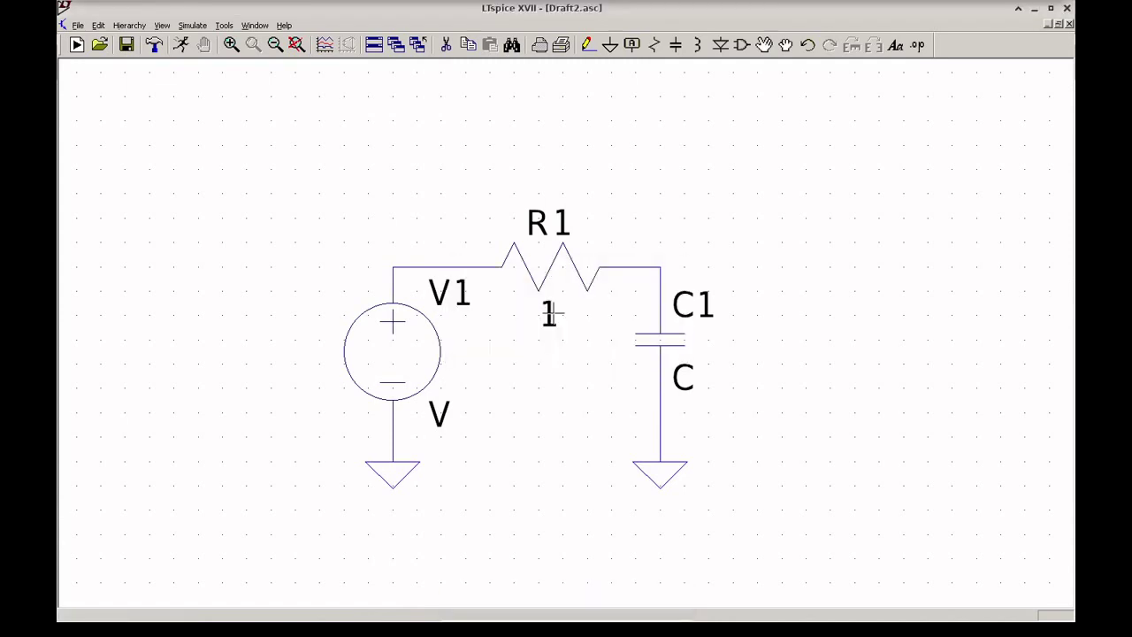
right_click(683, 376)
type("1")
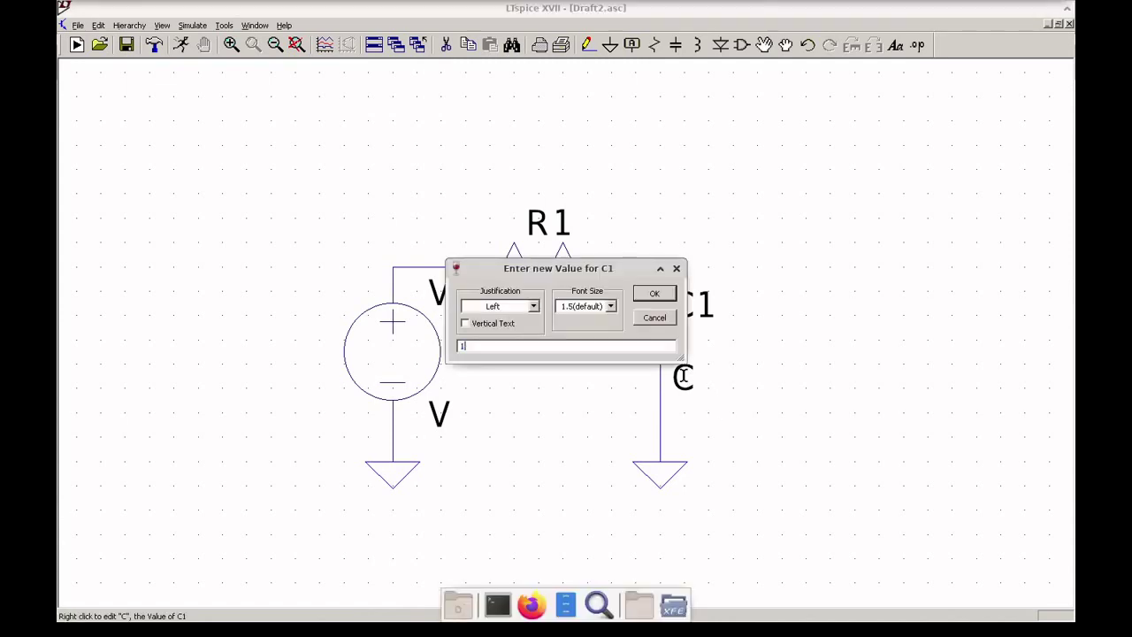
key("Return")
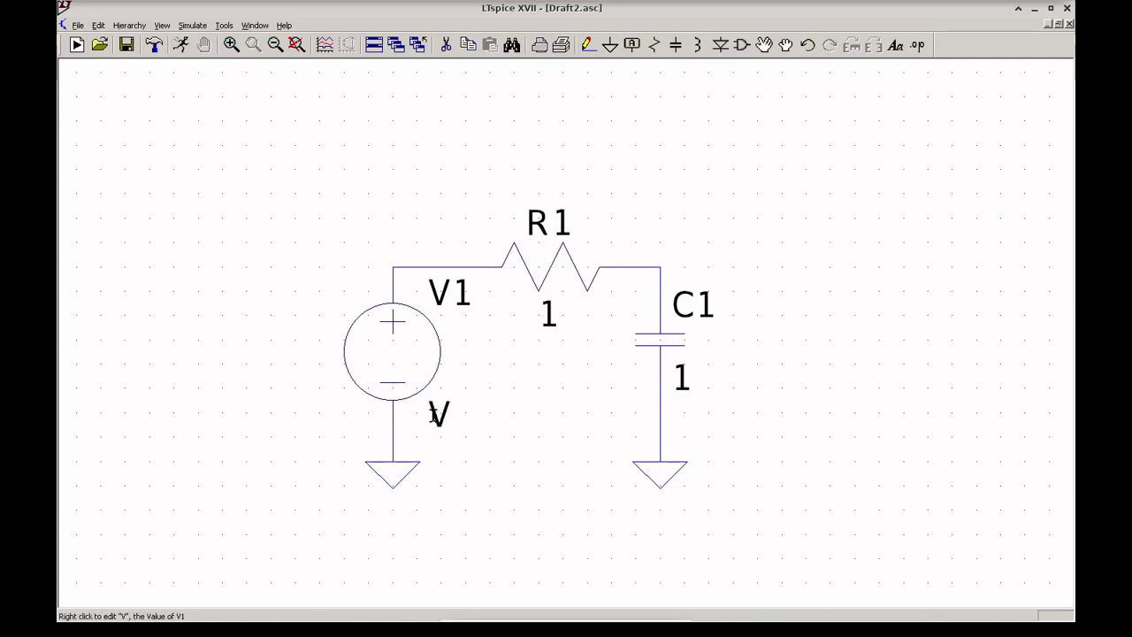
- Define source V1 as a PULSE with Vinitial 0, Von 1, Tdelay 0, Trise 1p, Tfall 1p and Ton 8
right_click(439, 415)
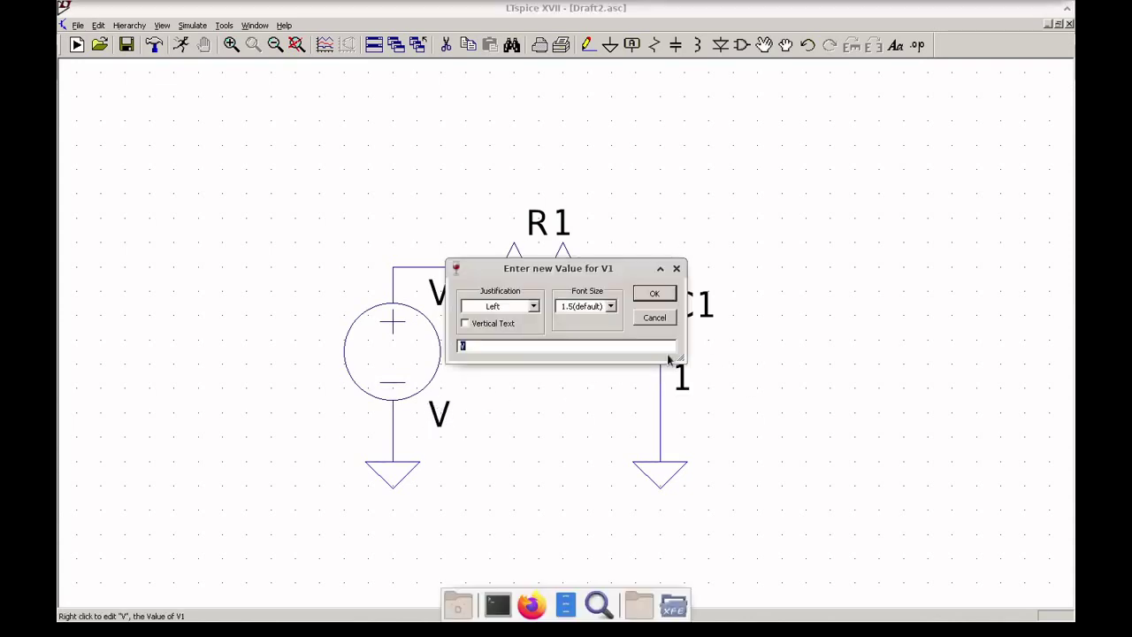
left_click(655, 317)
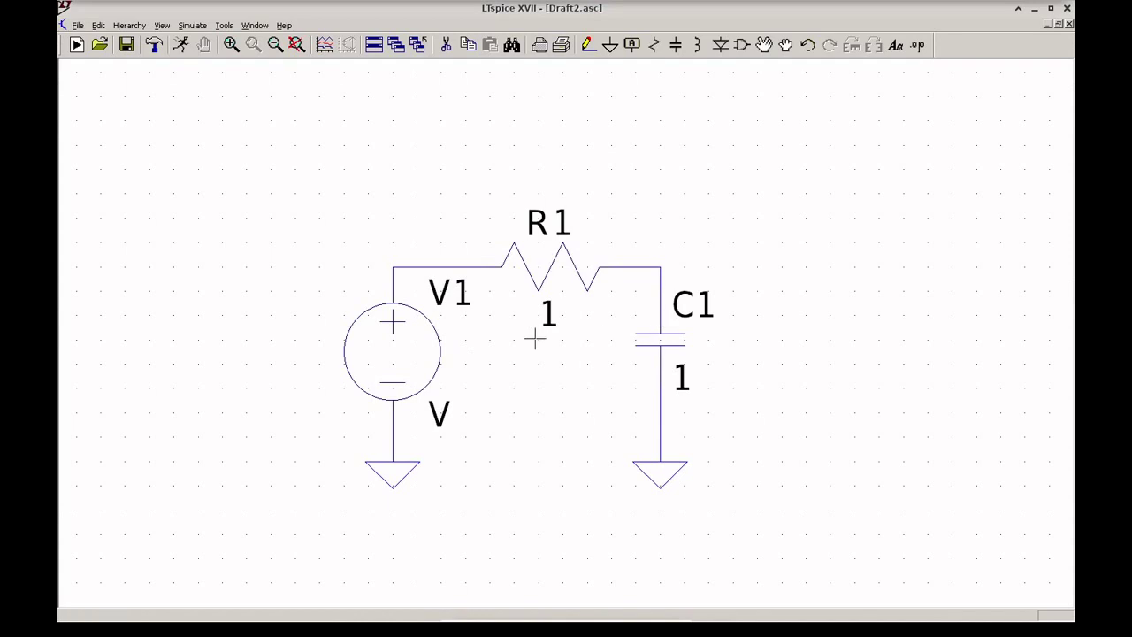
right_click(415, 354)
left_click(654, 337)
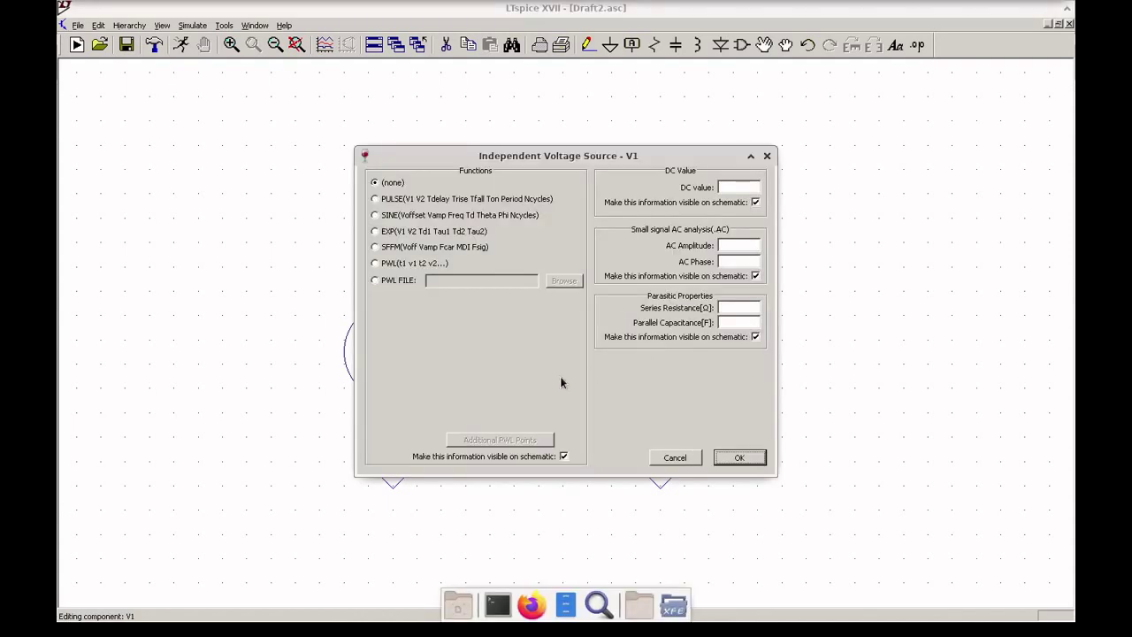
left_click(412, 202)
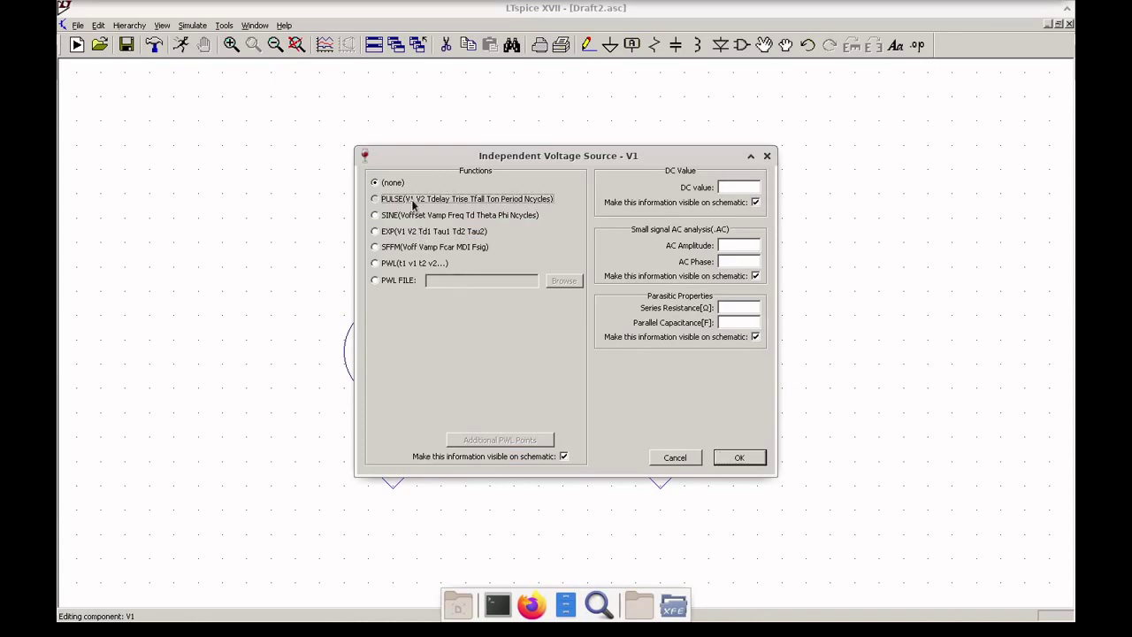
left_click(548, 315)
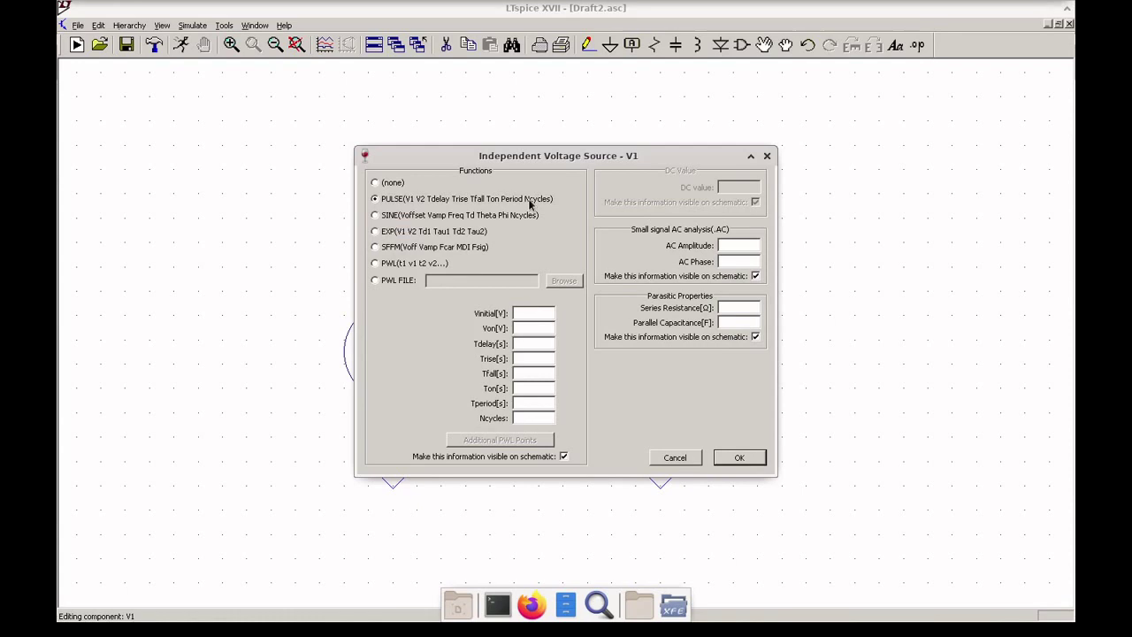
type("01")
type("8")
left_click(739, 459)
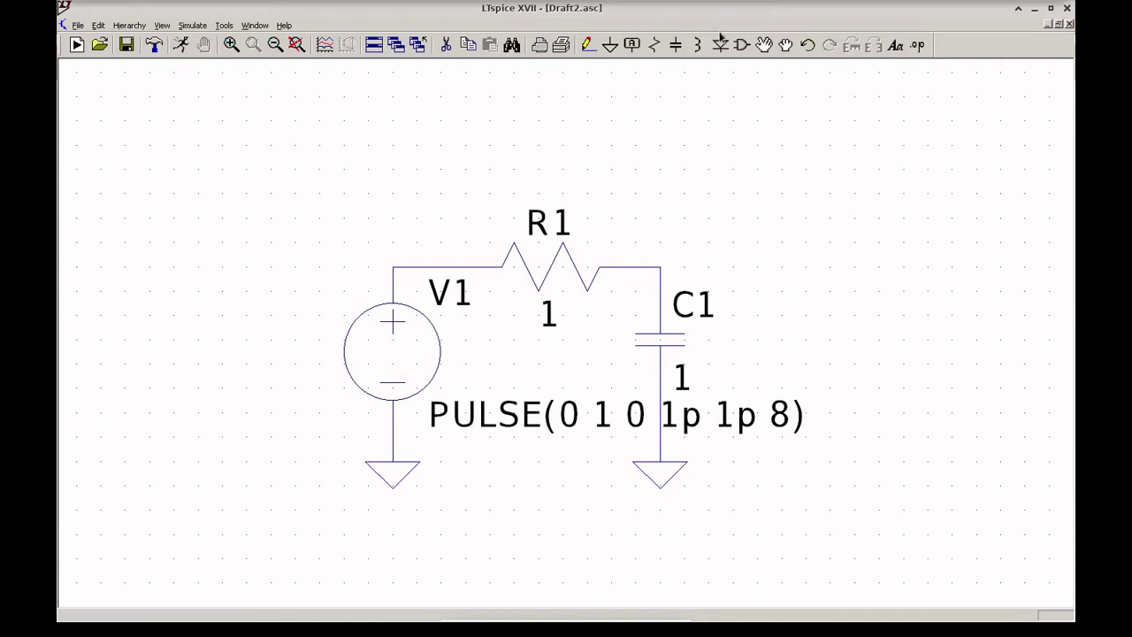
- Move the PULSE text of V1 to the free area below the ground symbols
left_click(764, 44)
left_click(550, 386)
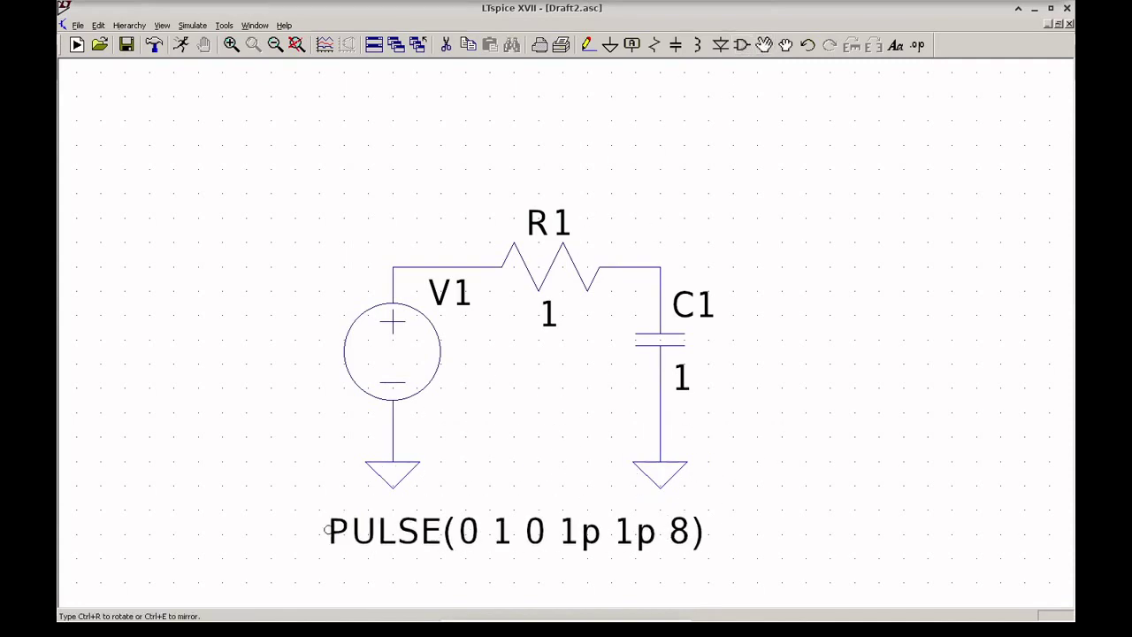
left_click(323, 524)
scroll(500, 344, "up", 1)
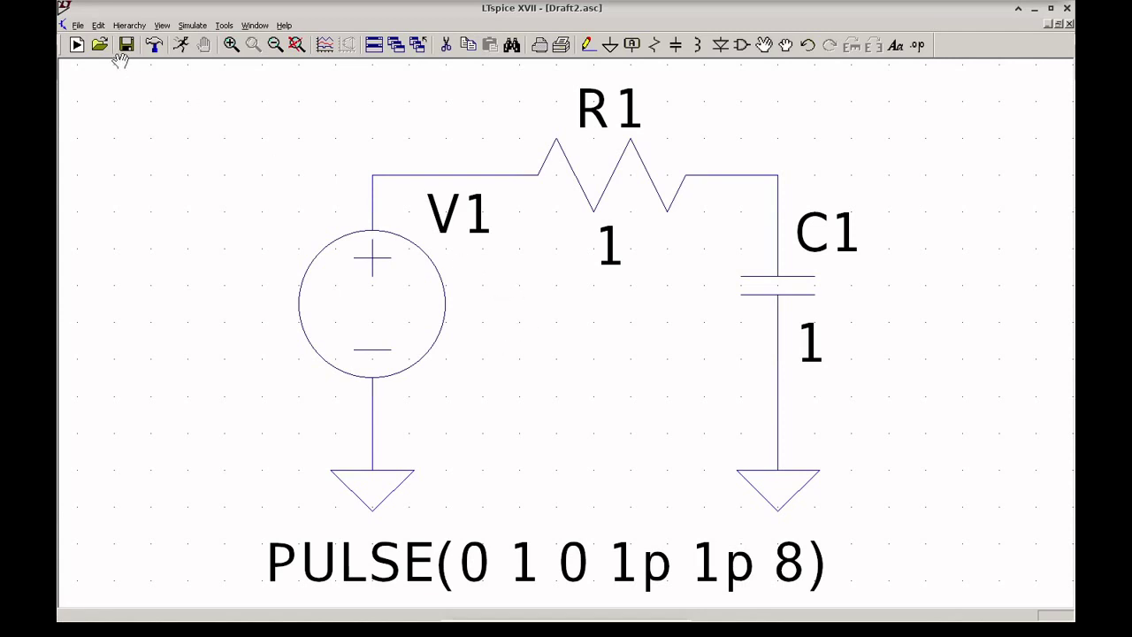
- Run a transient simulation with a stop time of 8 and plot the voltages at the capacitor's and the source's upper nodes
left_click(181, 44)
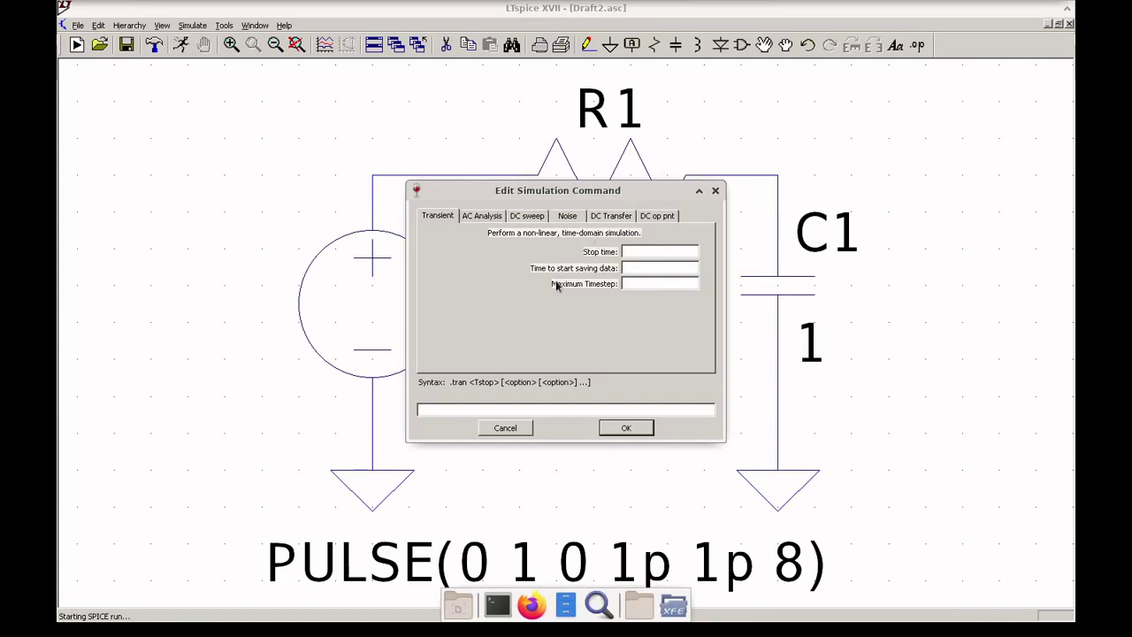
left_click(660, 251)
type("8")
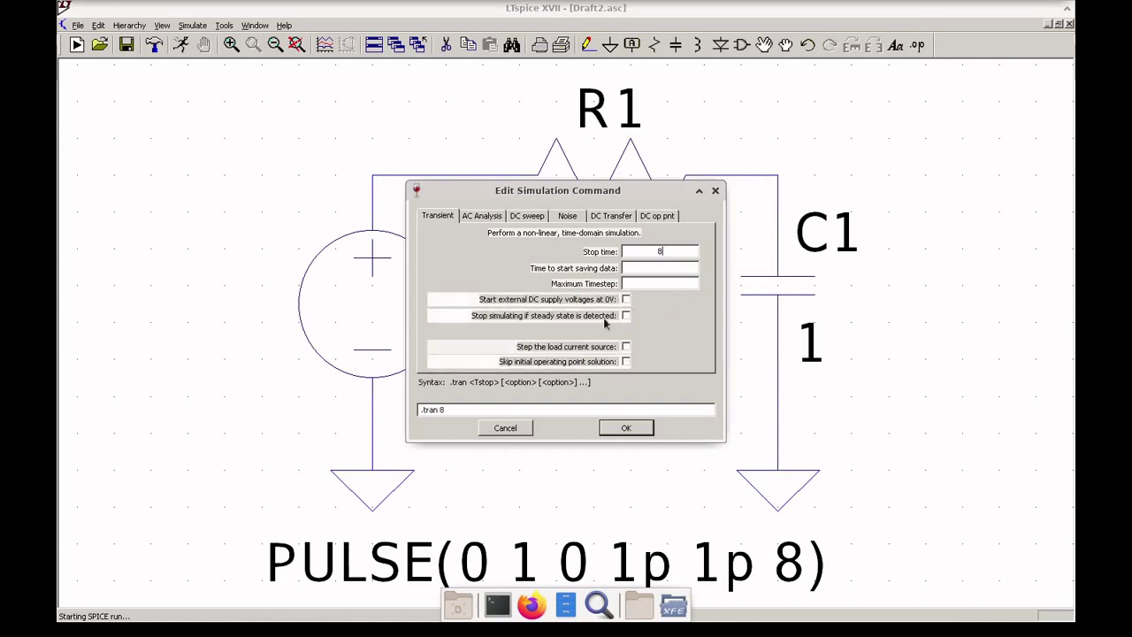
left_click(626, 427)
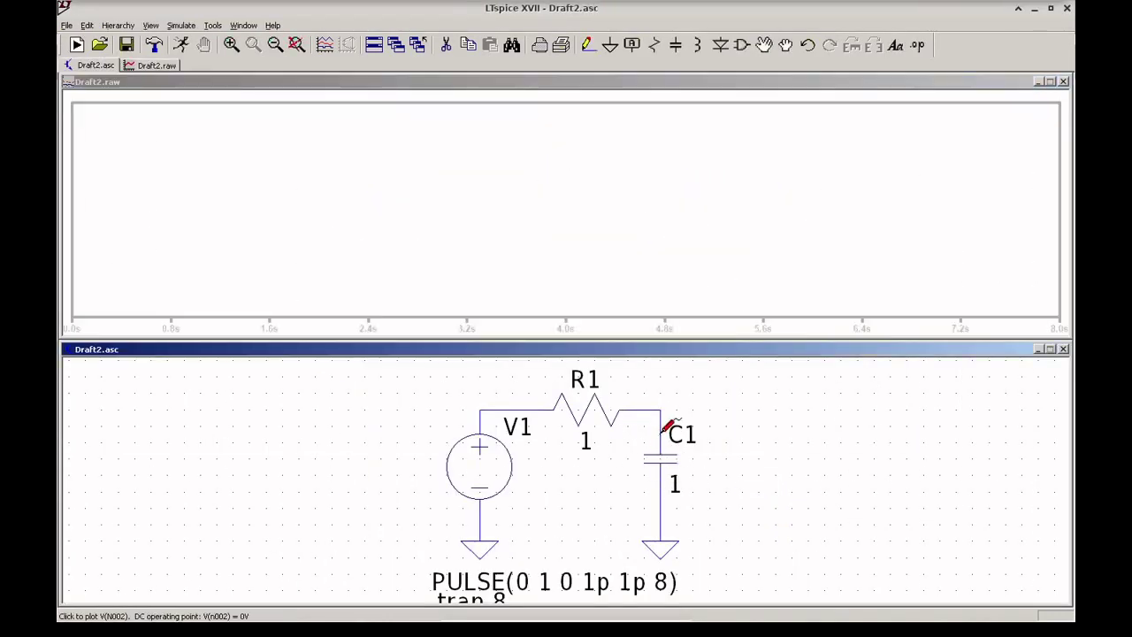
left_click(663, 431)
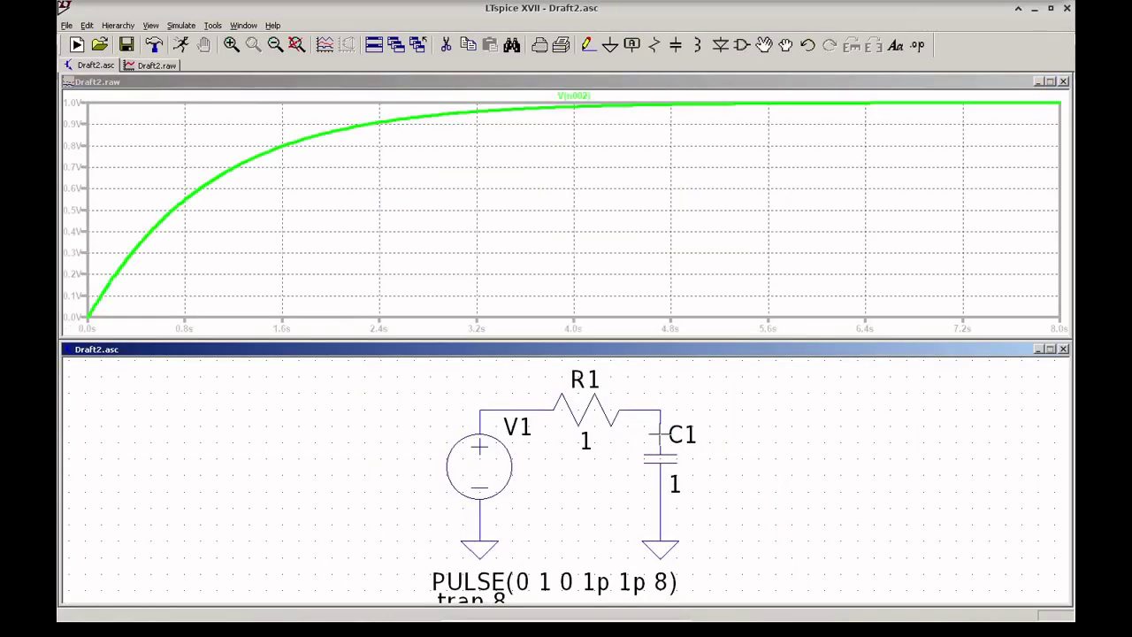
left_click(480, 411)
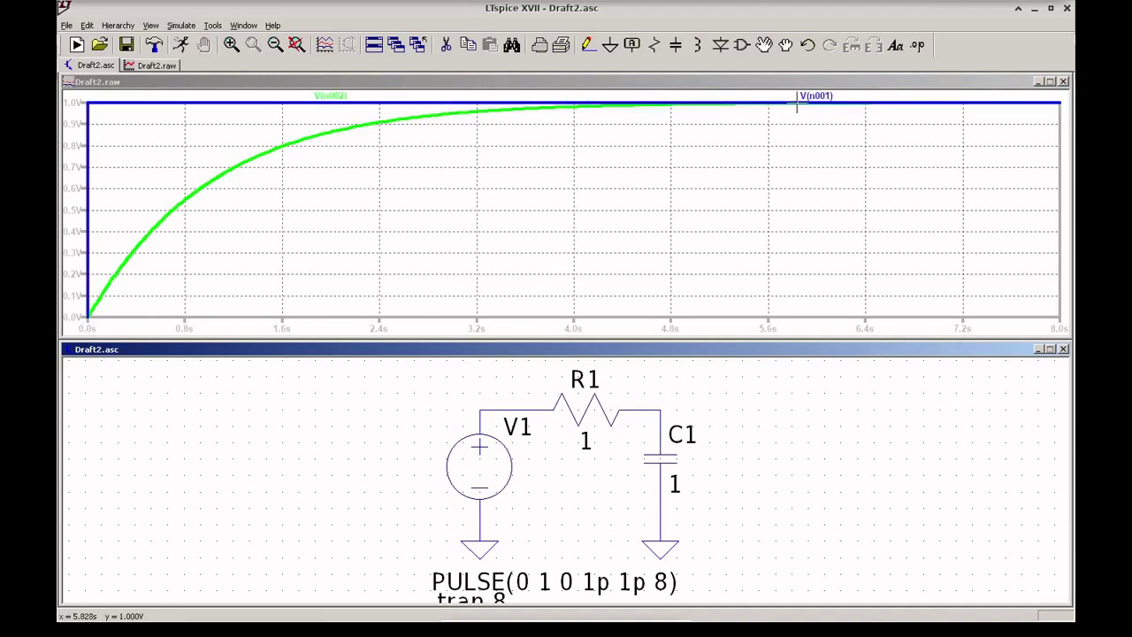
- Label the source's upper node Vin and the capacitor's upper node VC
left_click(631, 44)
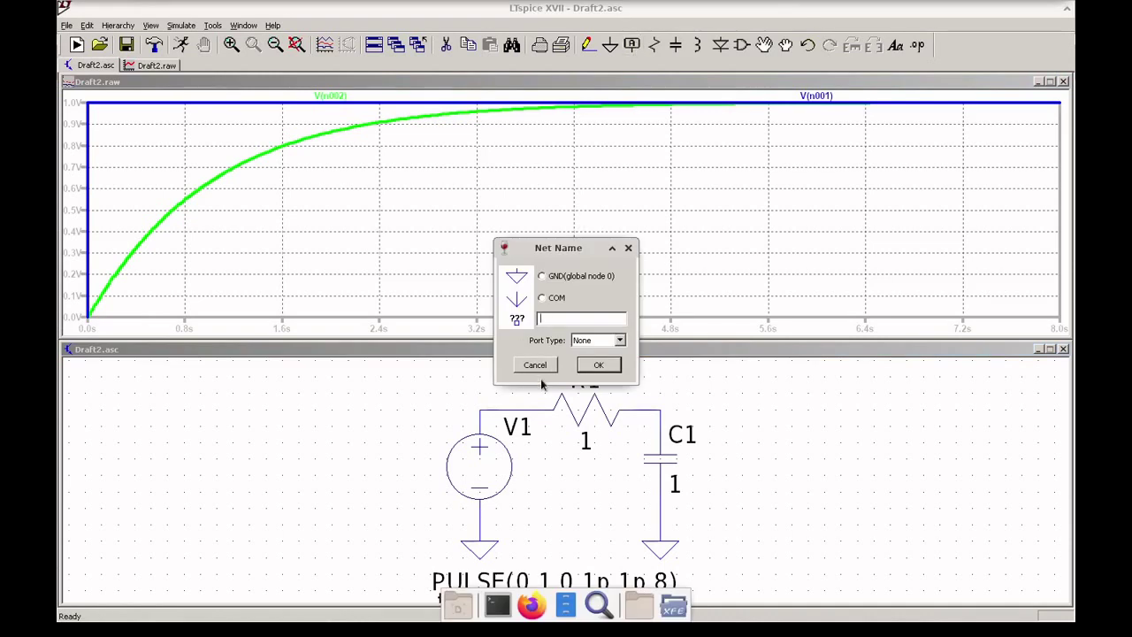
type("Vin")
key("Return")
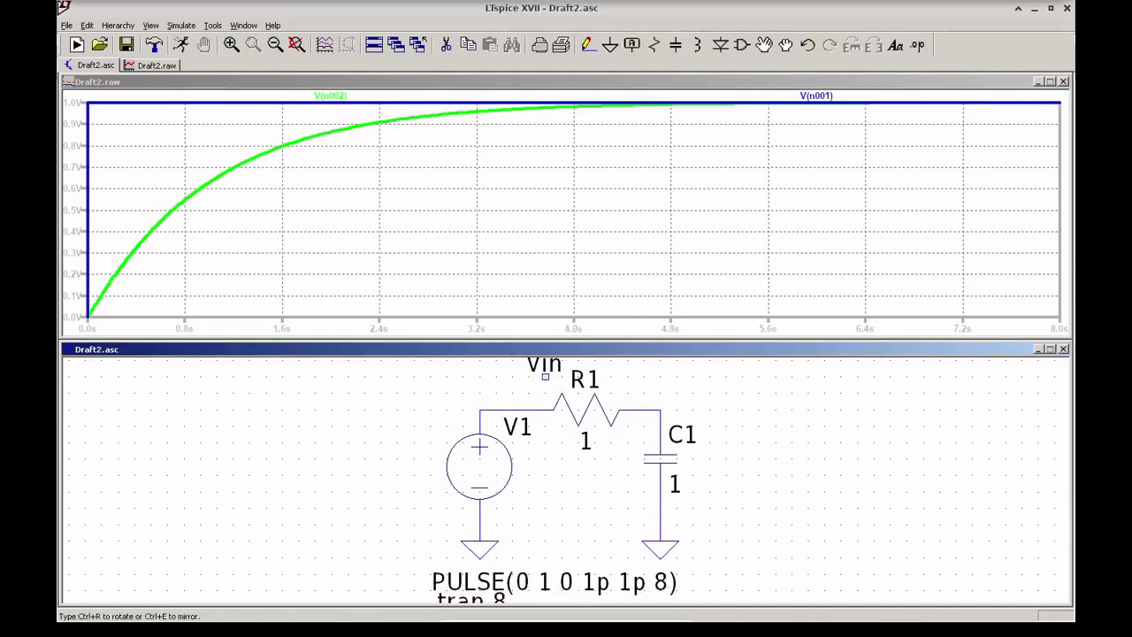
left_click(481, 459)
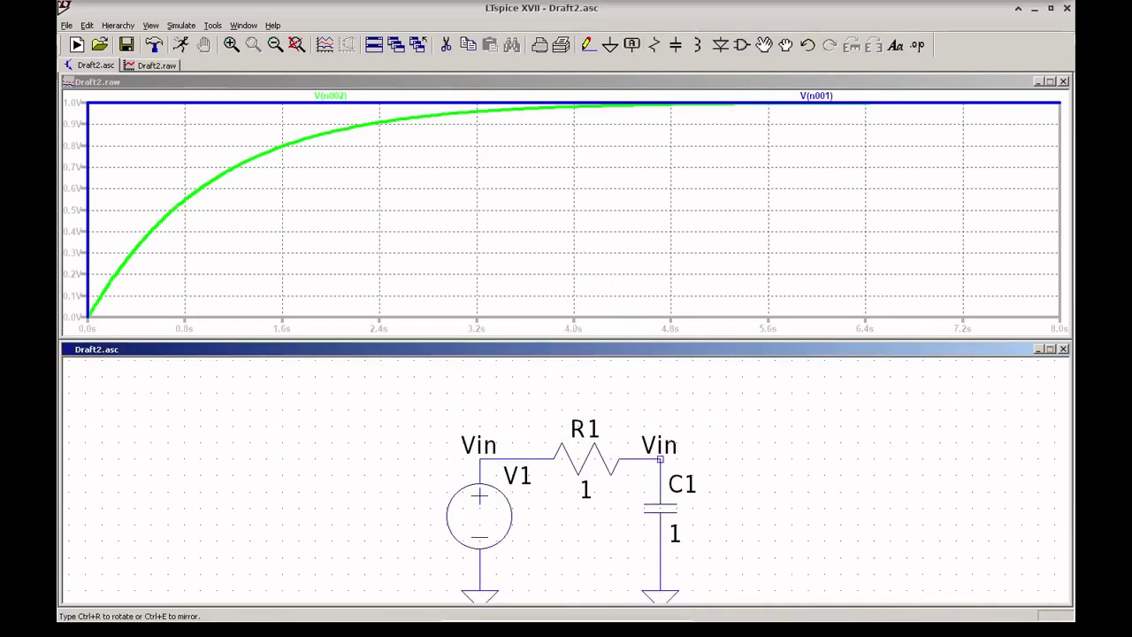
left_click(660, 459)
right_click(663, 455)
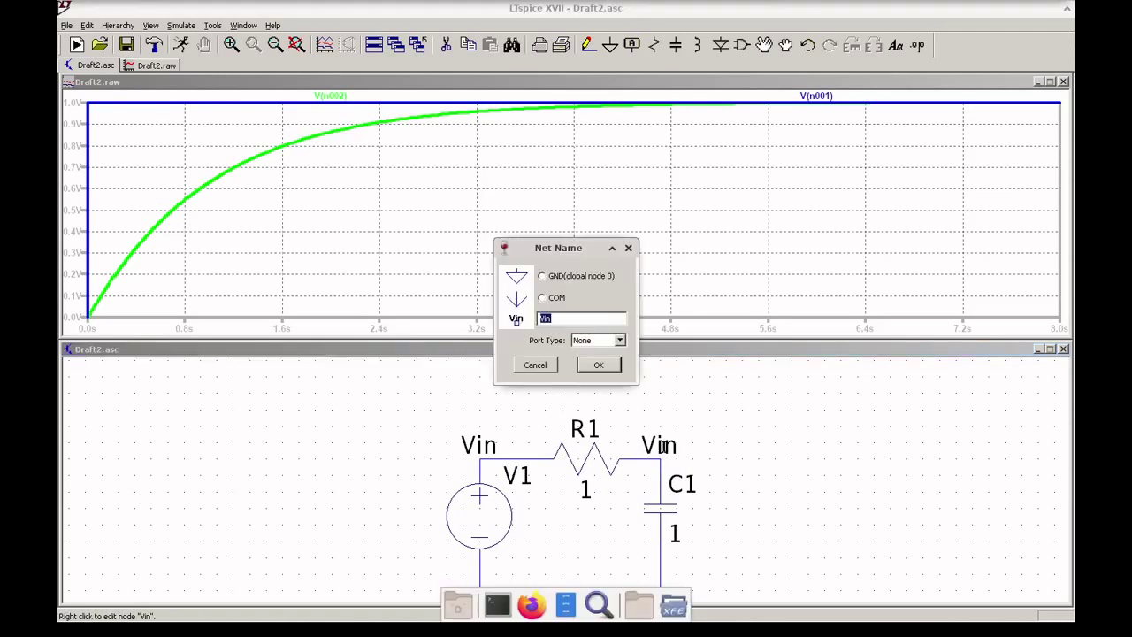
type("VC")
key("Return")
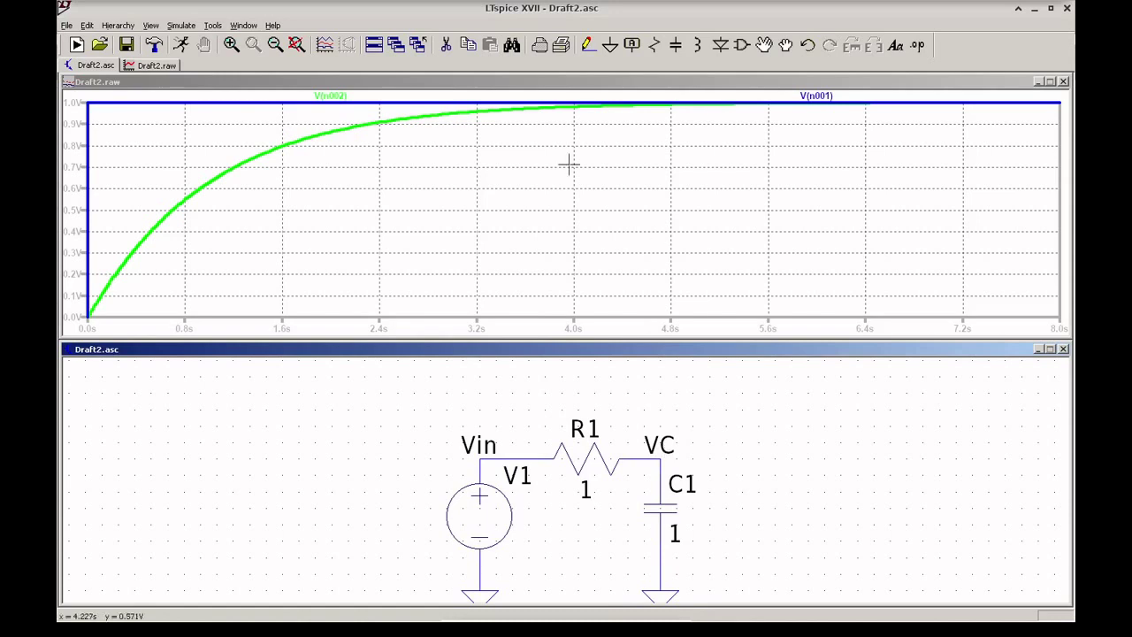
- Rerun the simulation and plot the voltages of the Vin and VC nodes
left_click(76, 44)
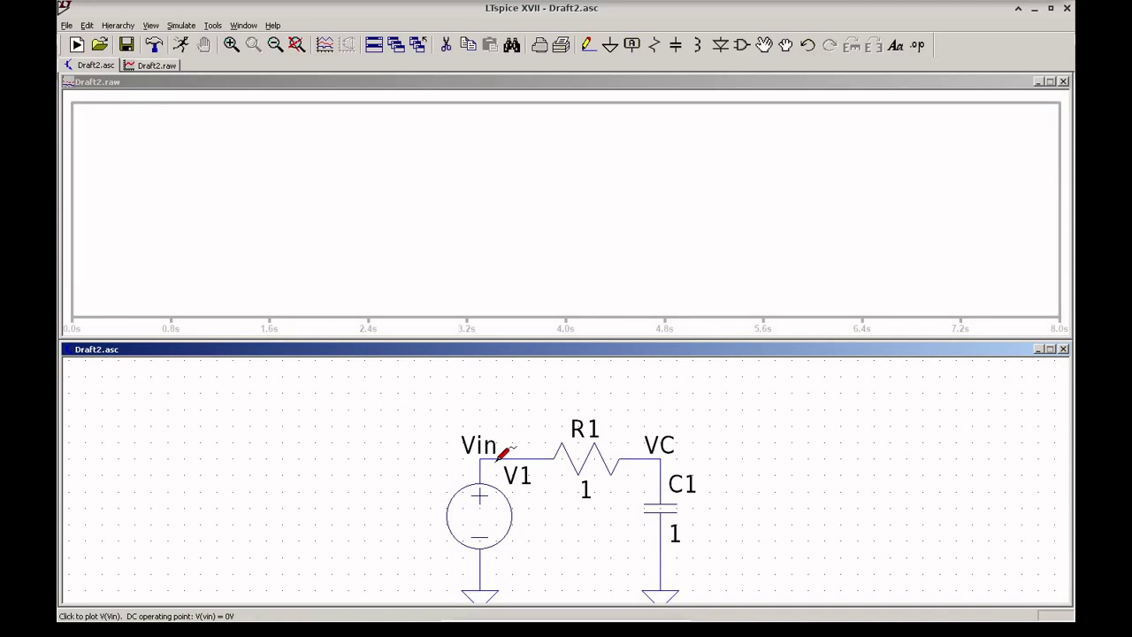
left_click(500, 455)
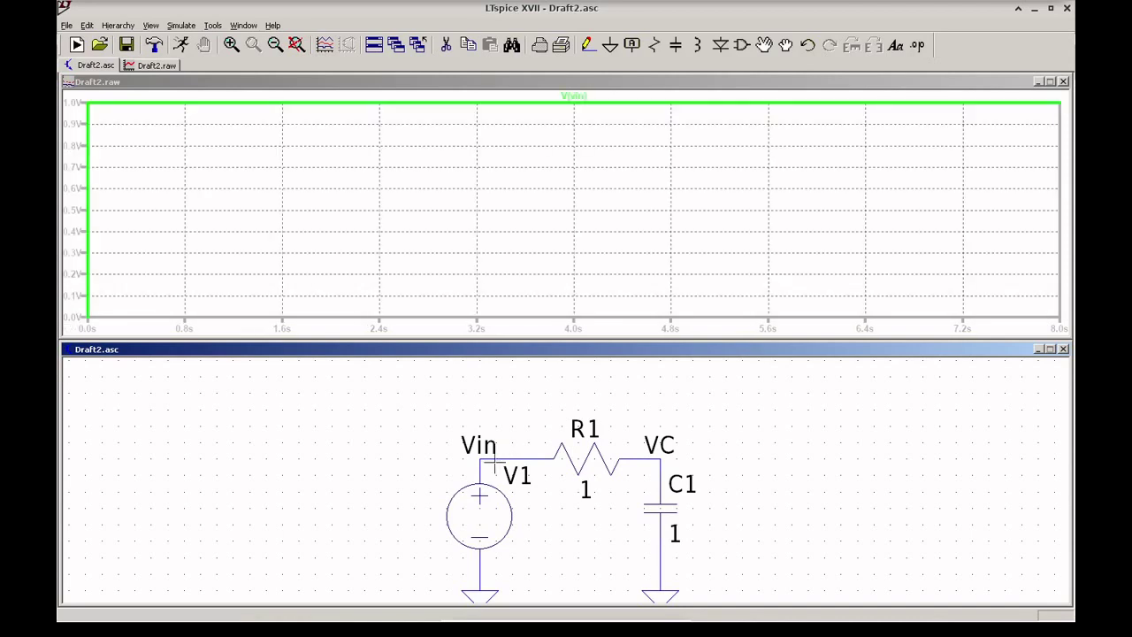
left_click(662, 459)
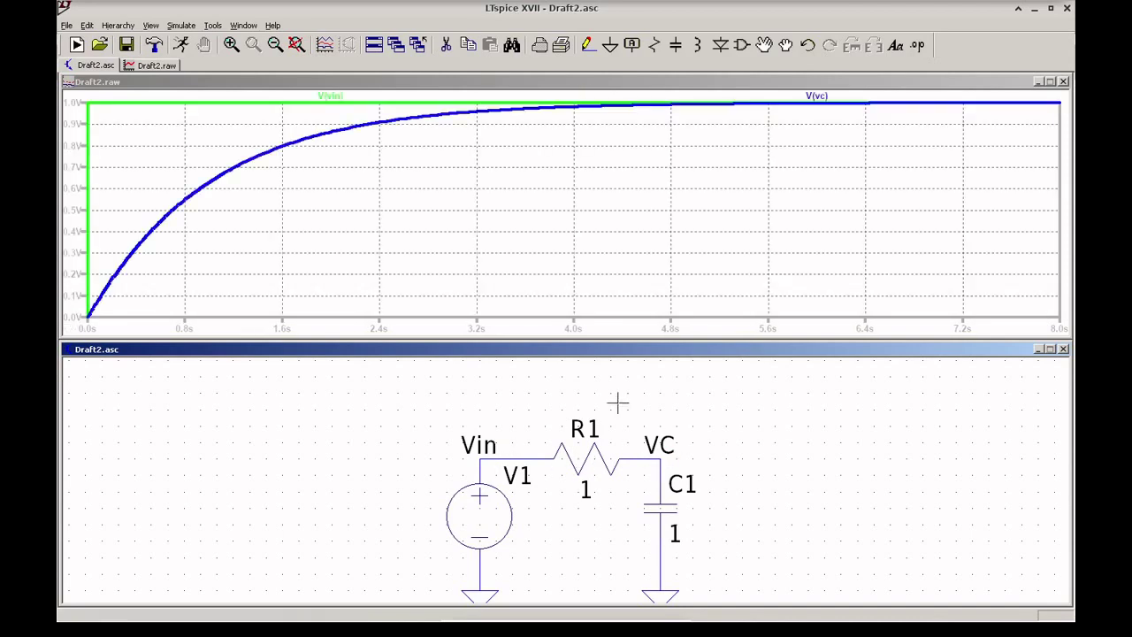
- Maximize the waveform plot and attach the 1st cursor to the V(vc) trace
double_click(707, 82)
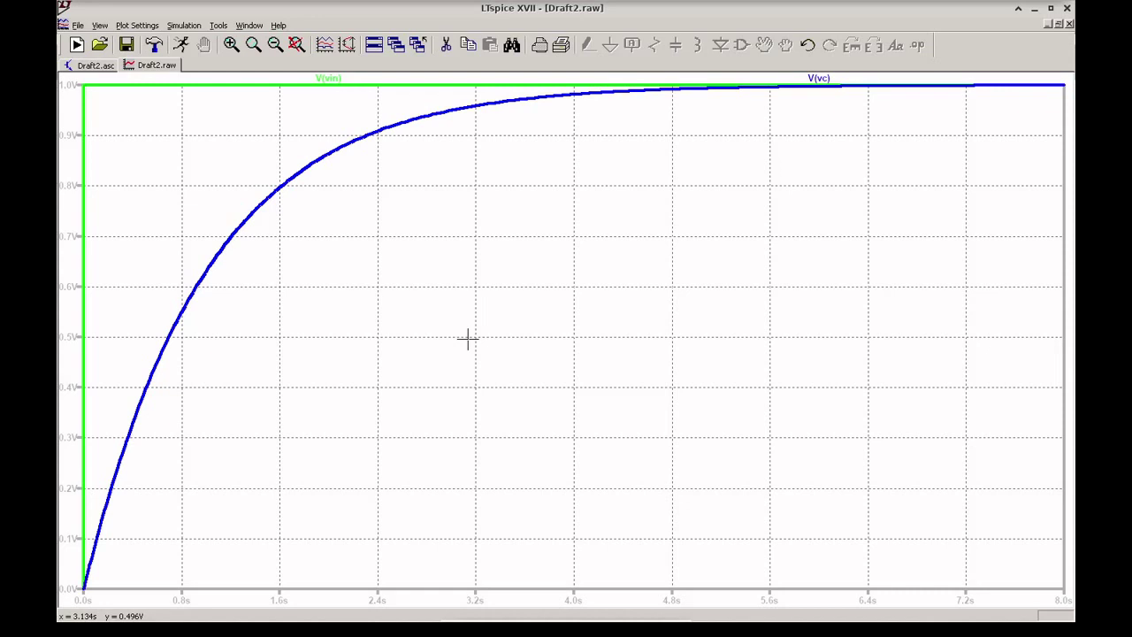
right_click(824, 84)
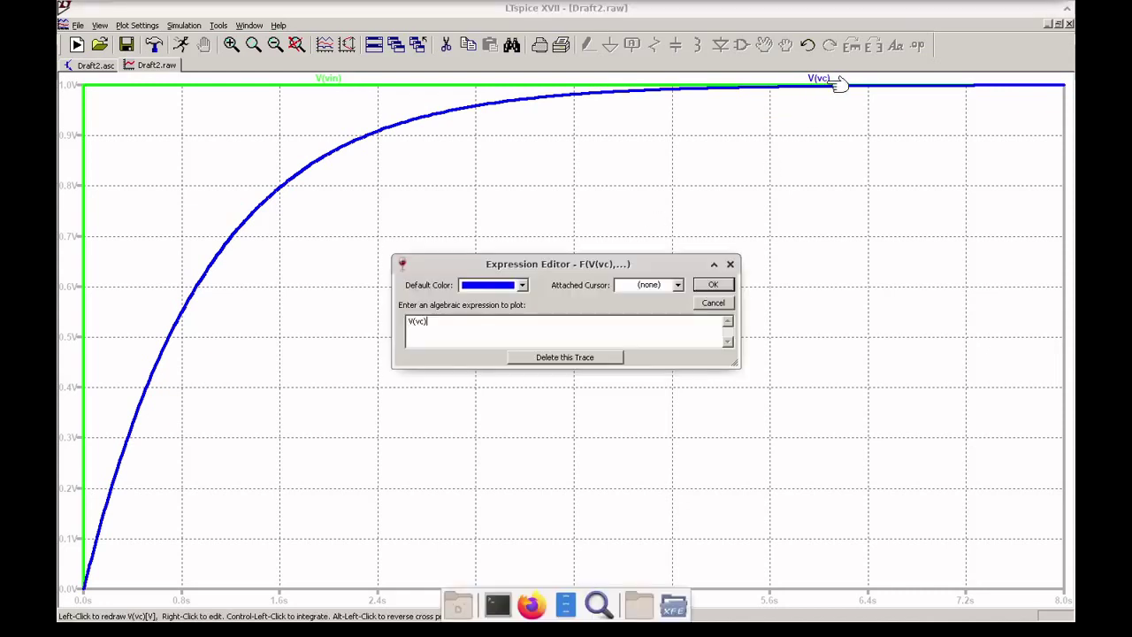
left_click(669, 287)
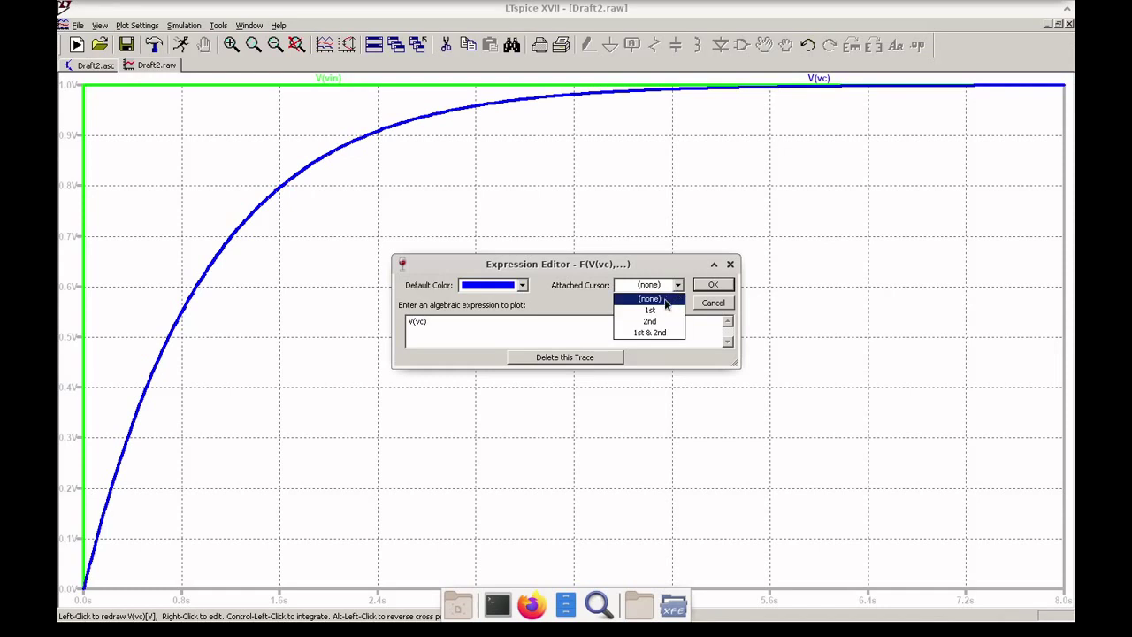
left_click(661, 312)
left_click(713, 283)
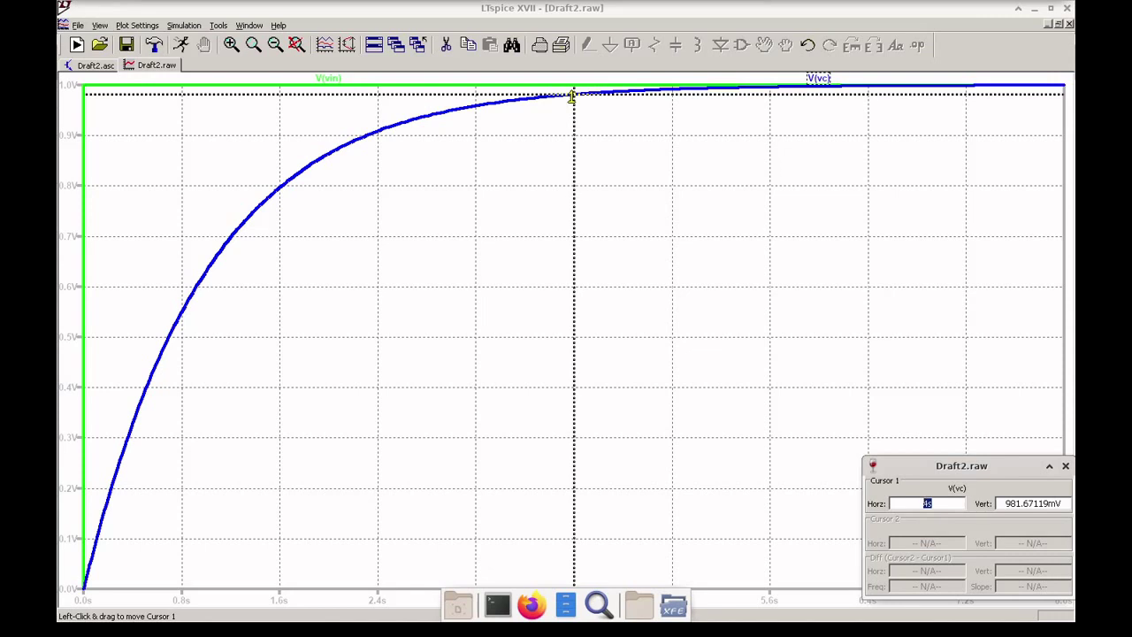
- Read the capacitor voltage with the cursor at about 1 s and at about 5 s on the V(vc) trace
left_click_drag(572, 95, 205, 299)
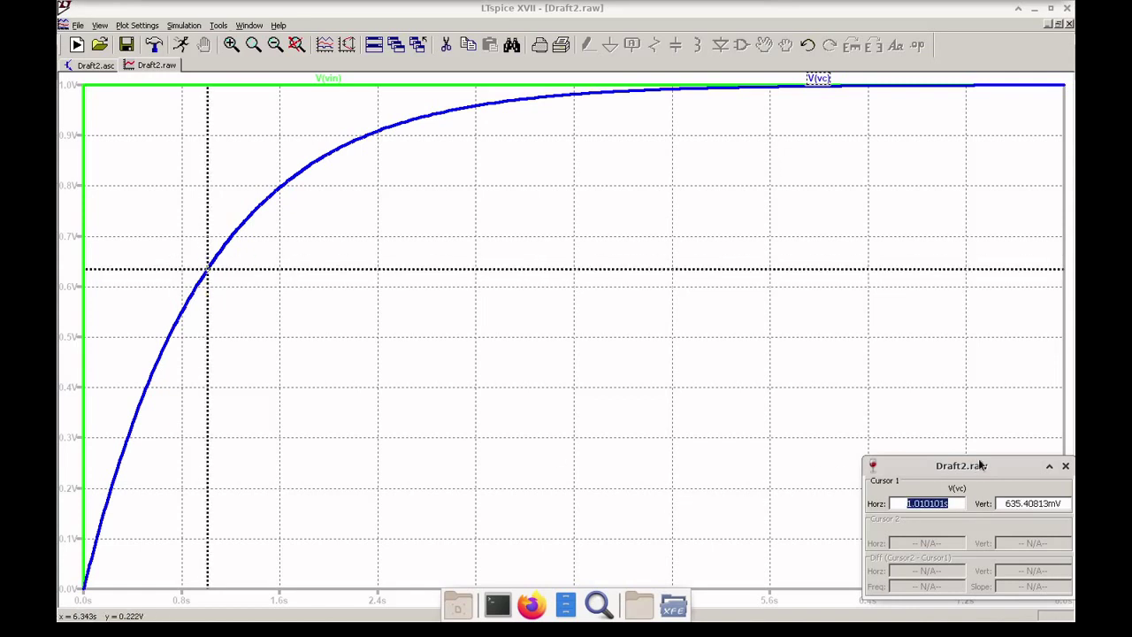
left_click_drag(976, 457, 938, 359)
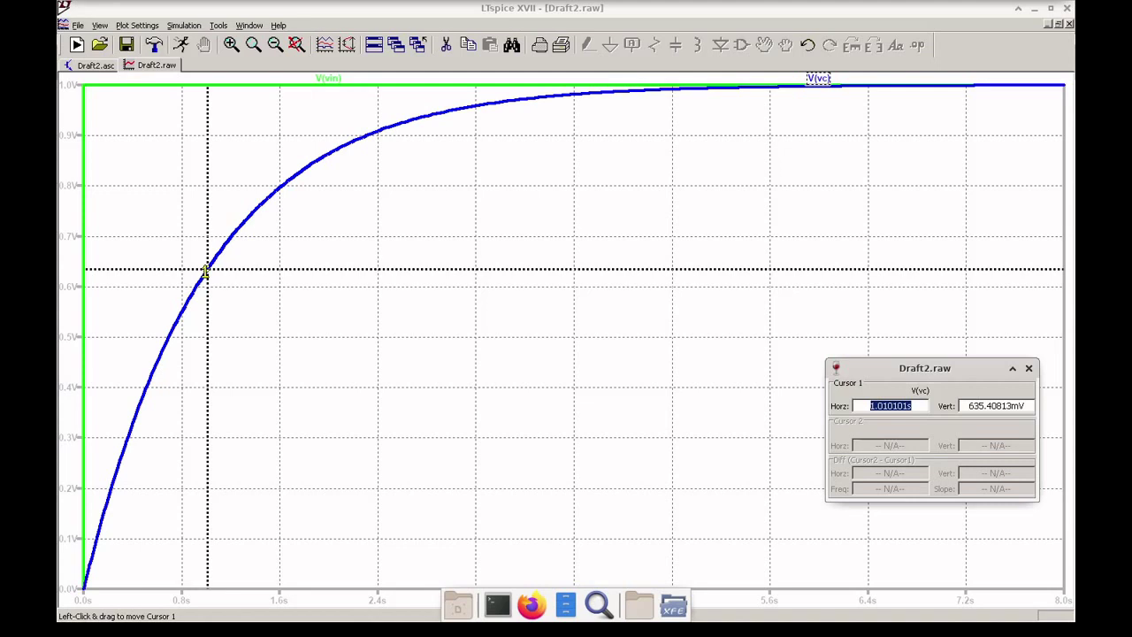
left_click_drag(205, 272, 696, 206)
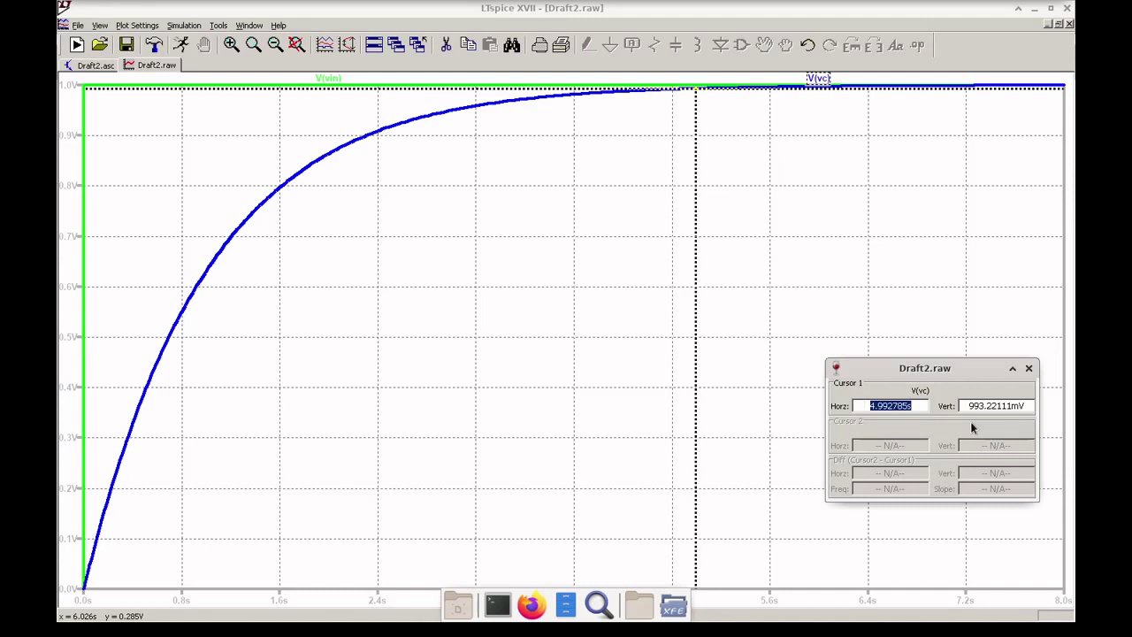
- Set the Tperiod of the pulse source V1 to 16 in the schematic
left_click(96, 66)
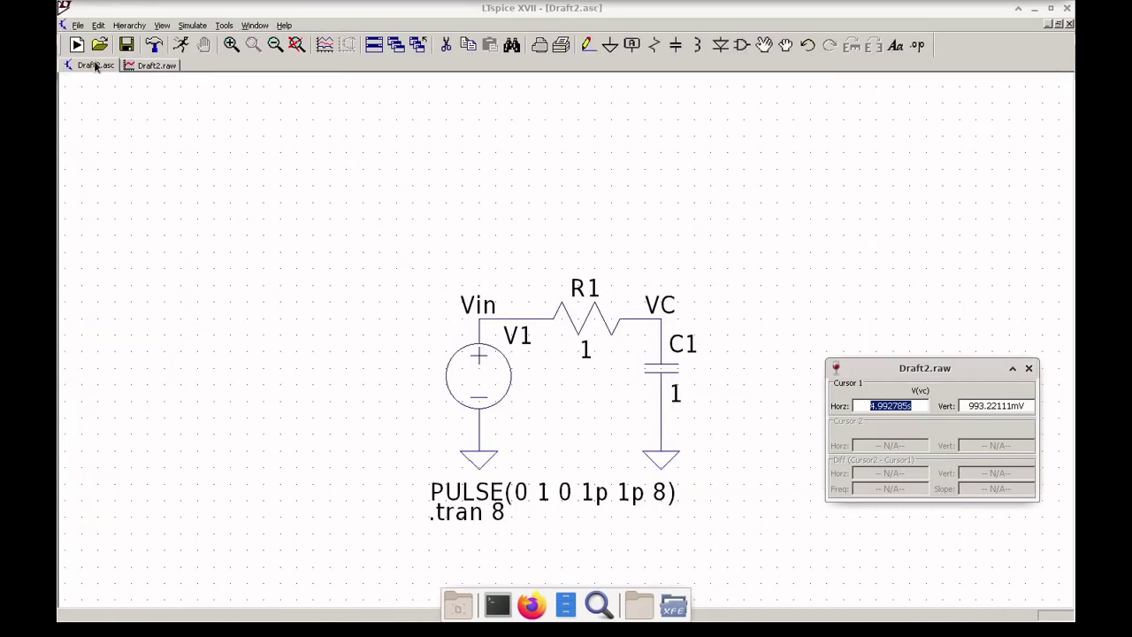
right_click(495, 388)
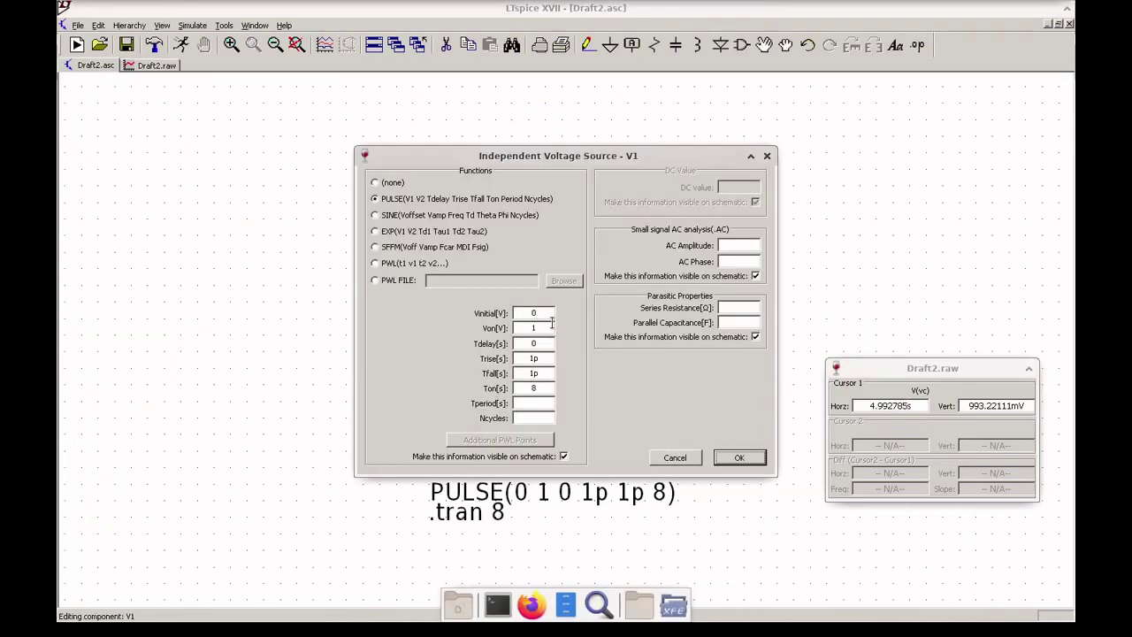
double_click(550, 390)
key("Tab")
type("6")
left_click(734, 457)
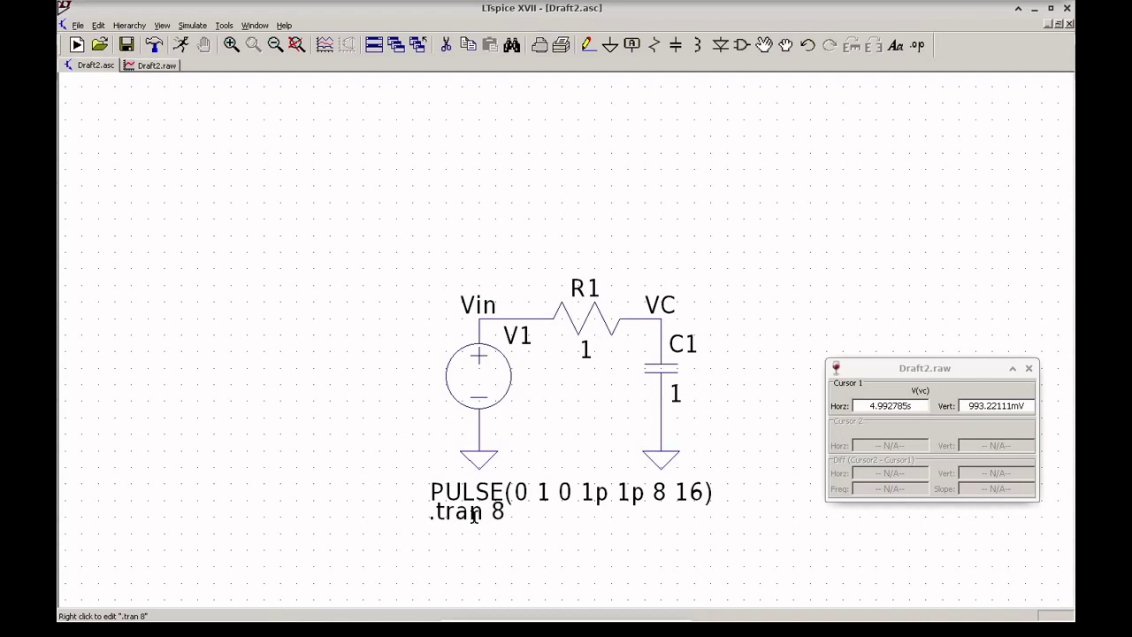
- Set the transient analysis stop time to 16 and rerun the simulation to plot charging and discharging
right_click(475, 513)
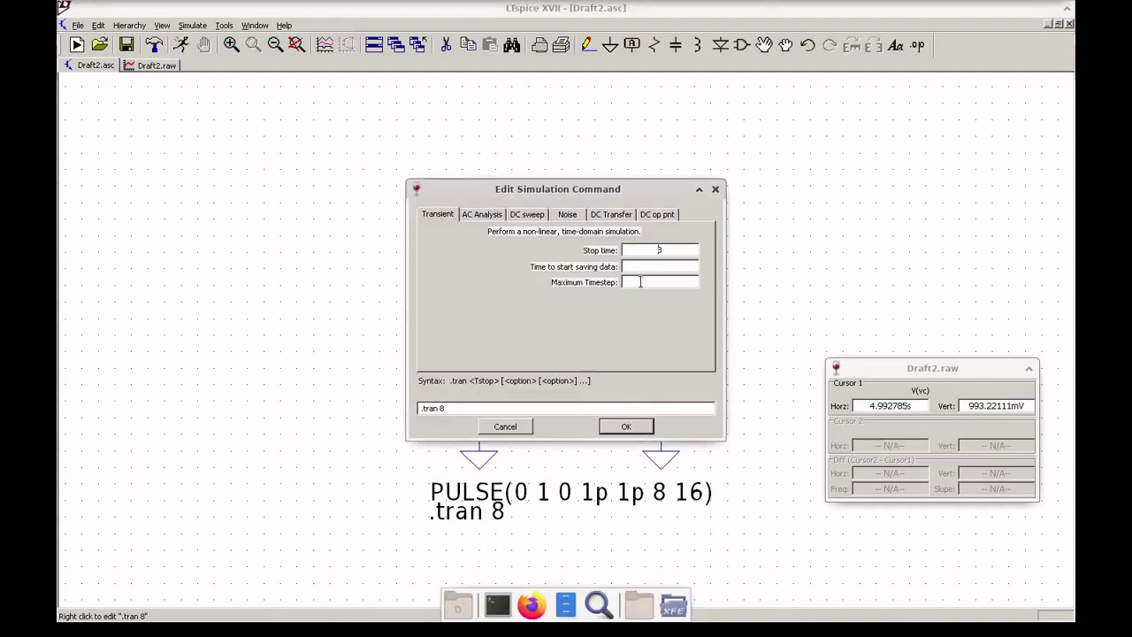
type("16")
left_click(637, 427)
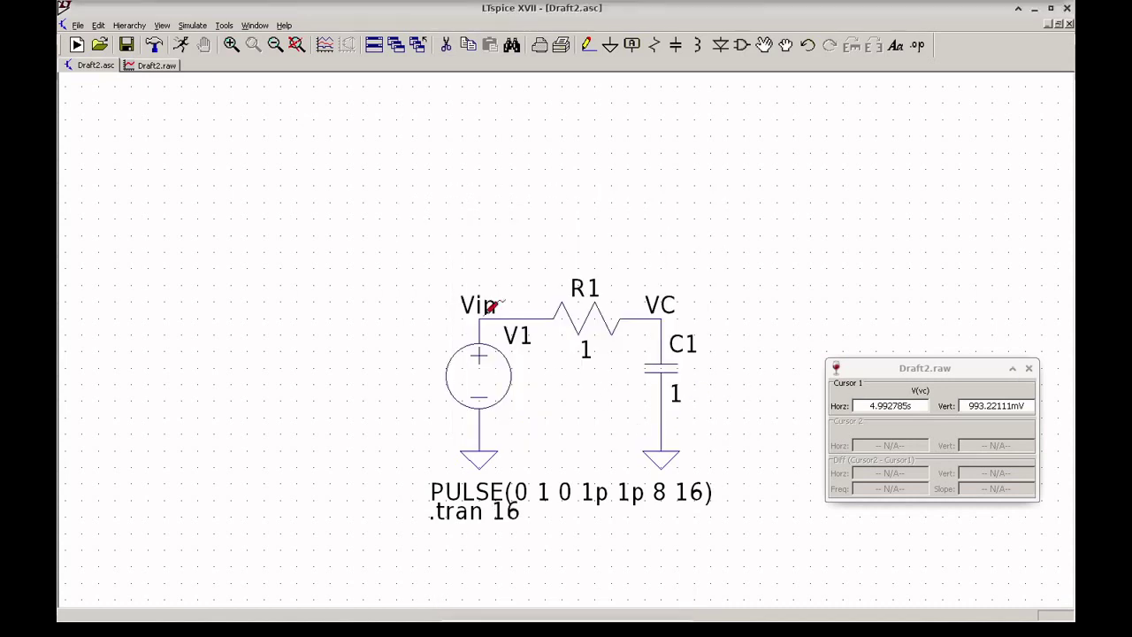
left_click(182, 46)
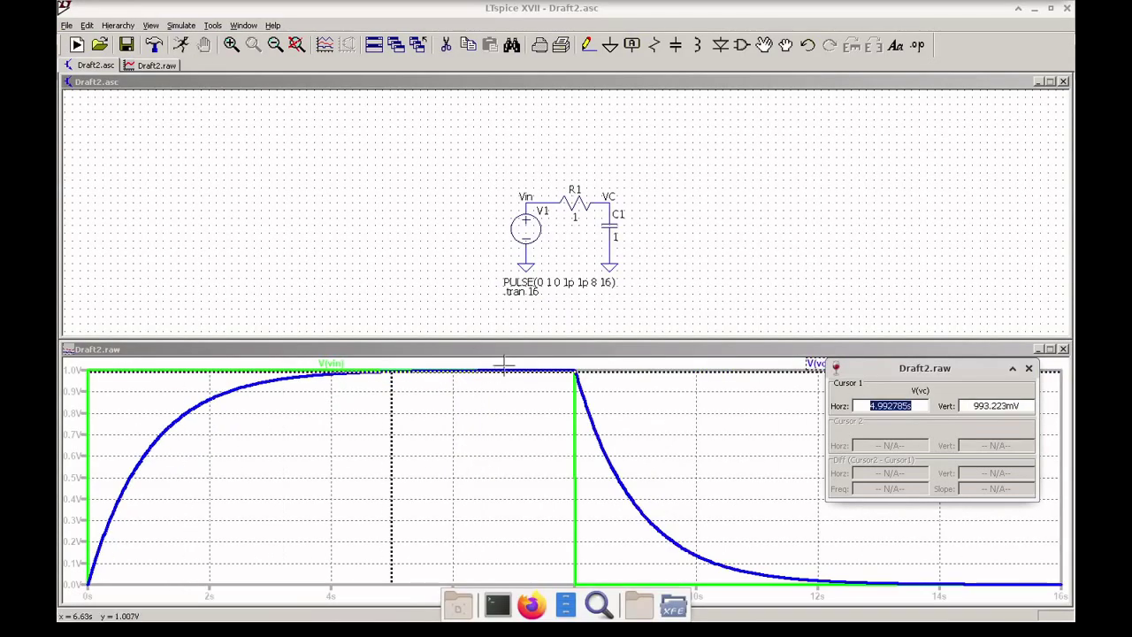
double_click(573, 351)
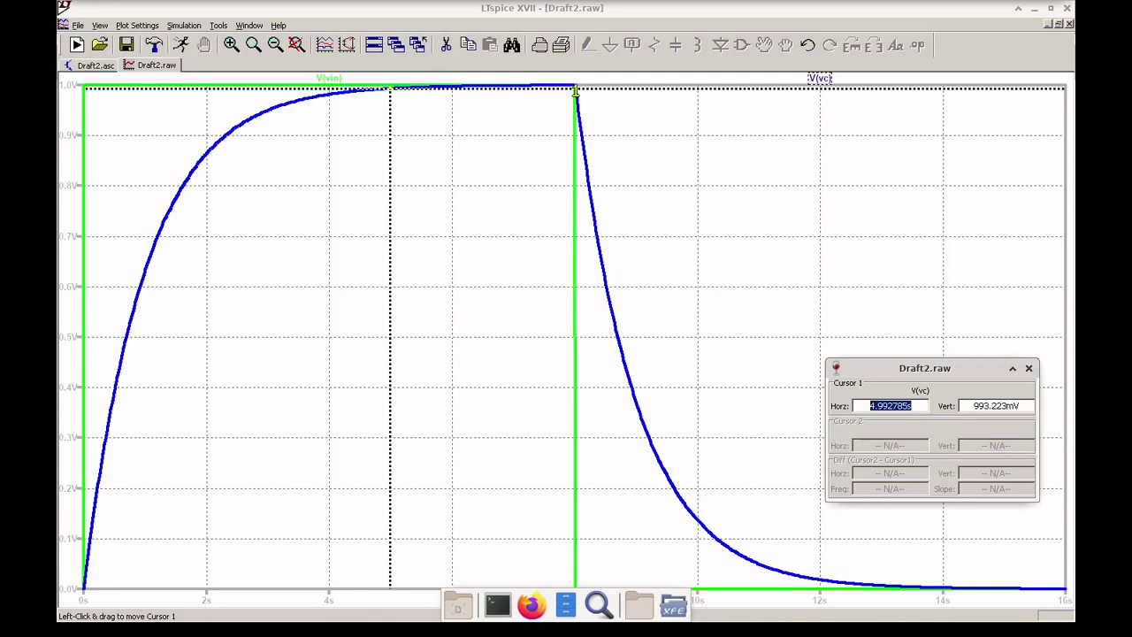
- Plot the current through R1 and move its trace into a new plot pane above the voltage traces
left_click(89, 67)
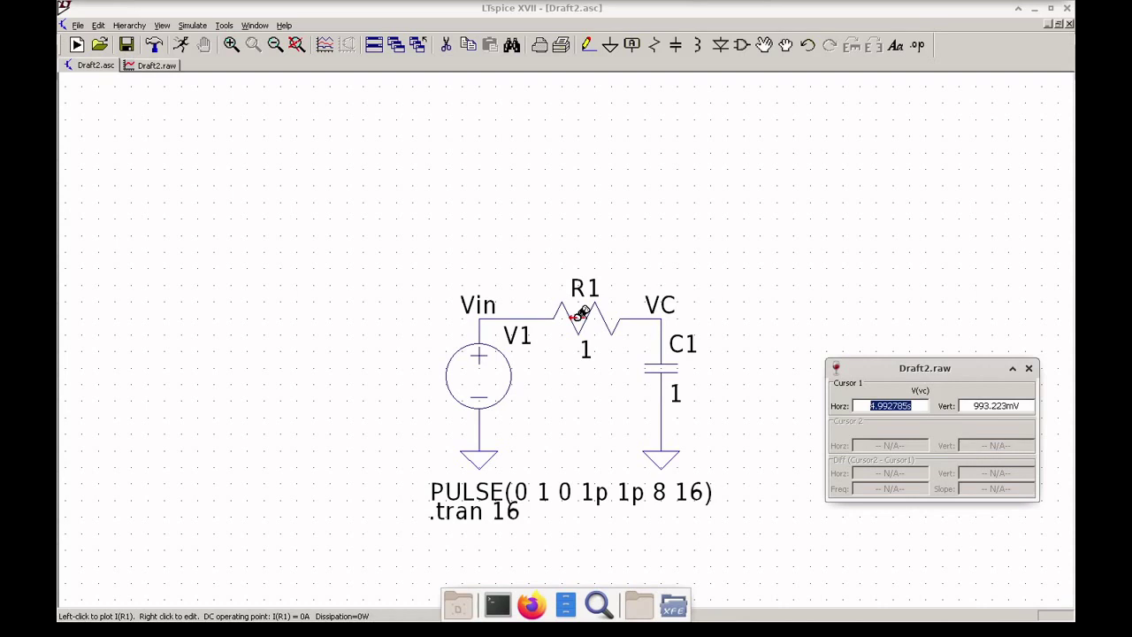
left_click(151, 65)
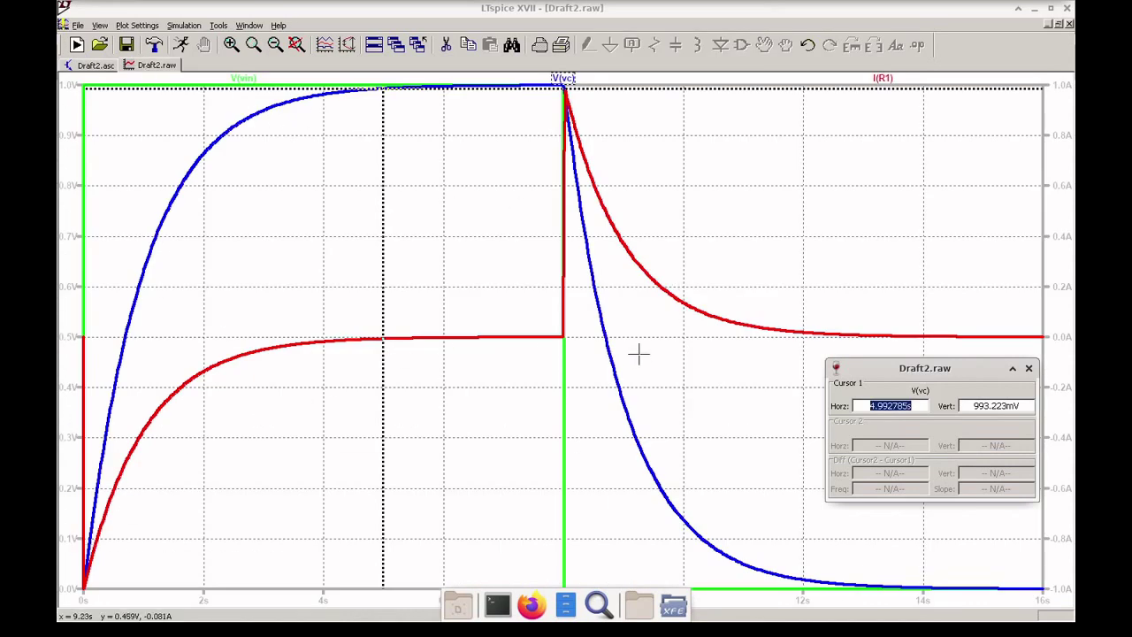
right_click(669, 132)
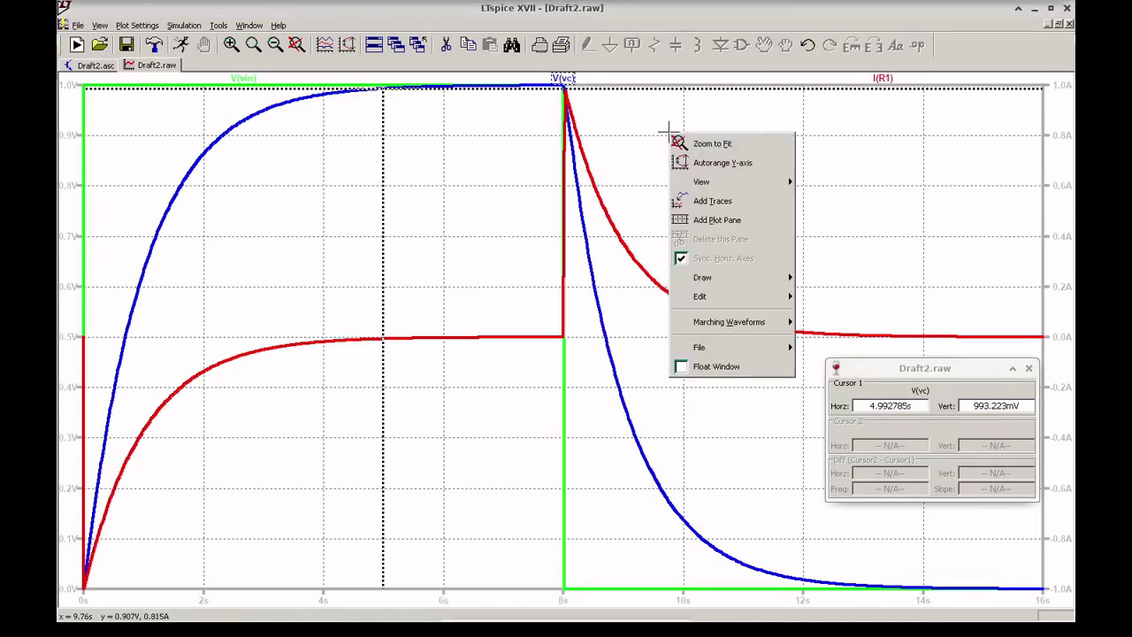
left_click(735, 219)
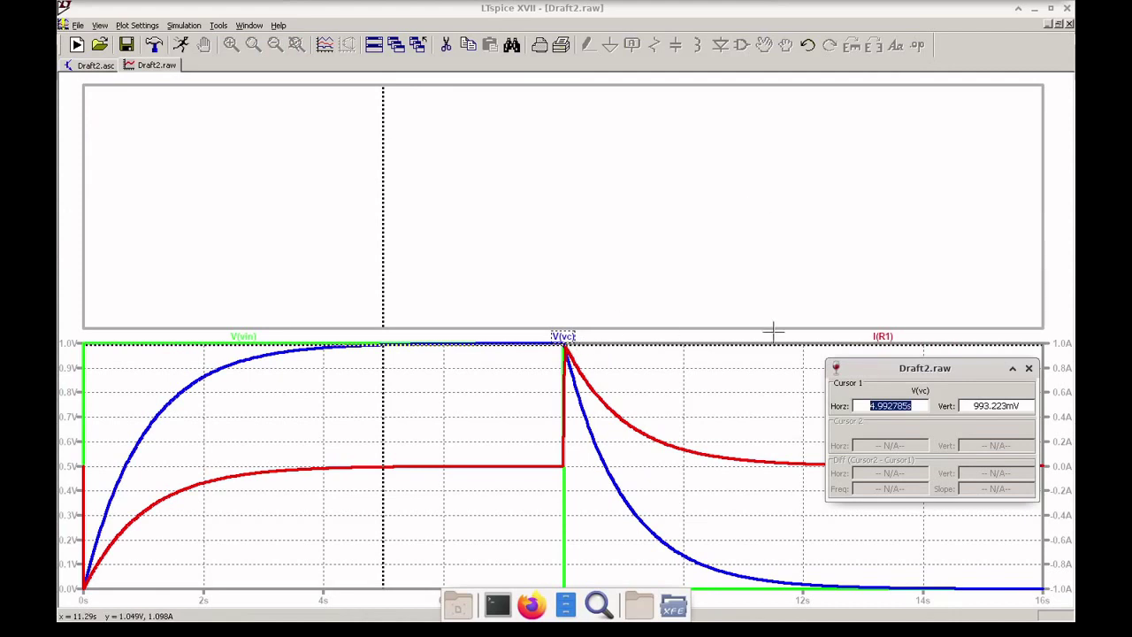
left_click_drag(884, 336, 723, 158)
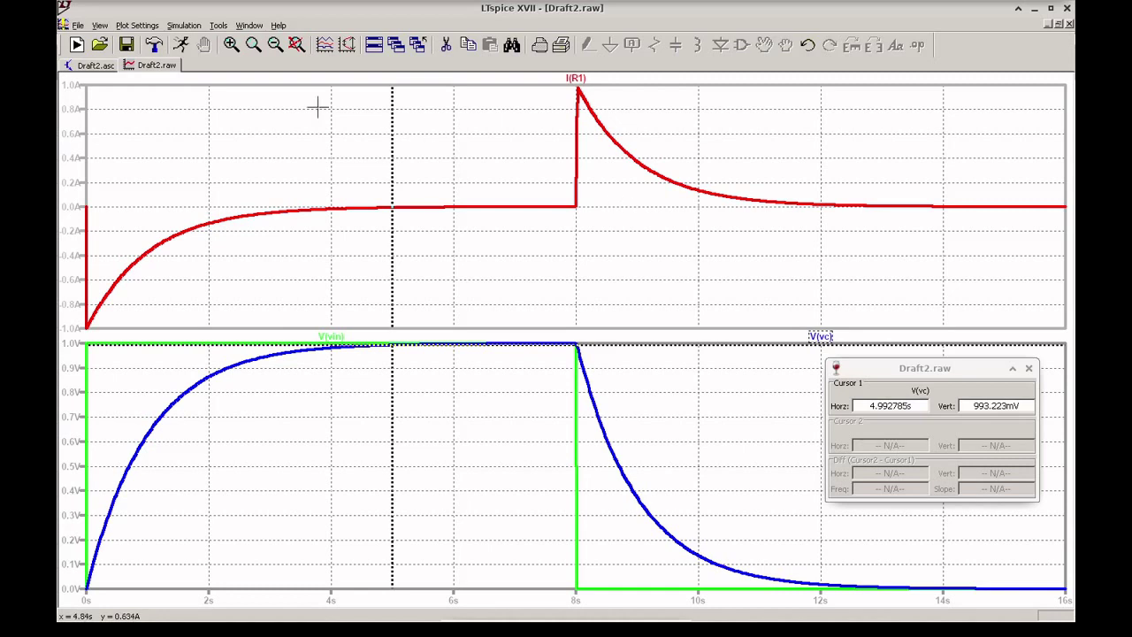
- Open the SPICE netlist of the RC circuit schematic for review
left_click(97, 66)
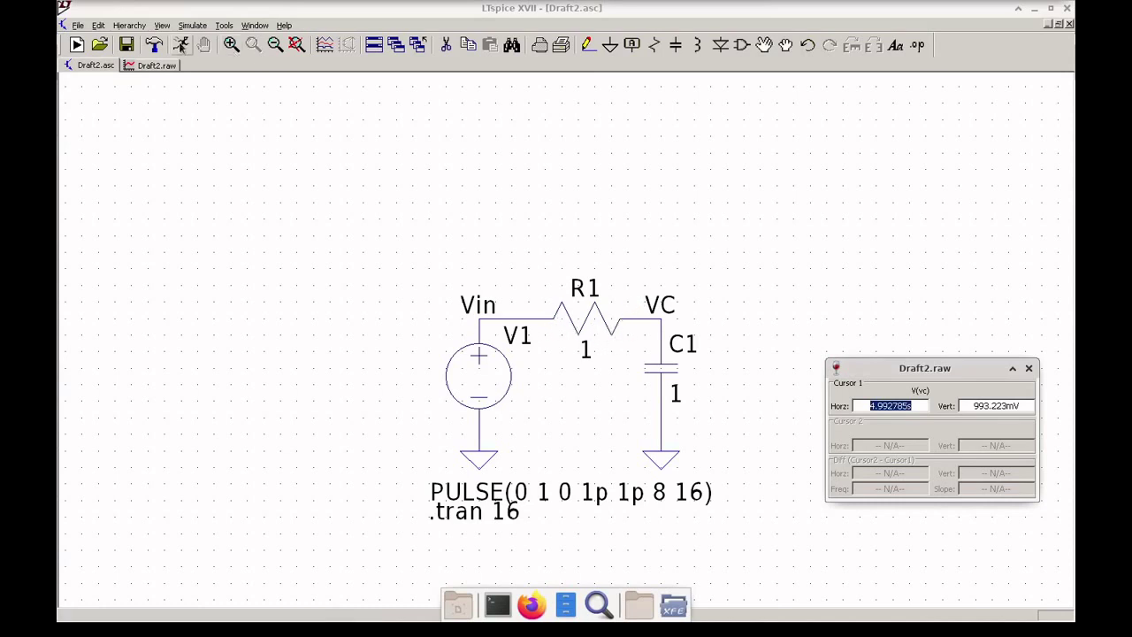
left_click(162, 27)
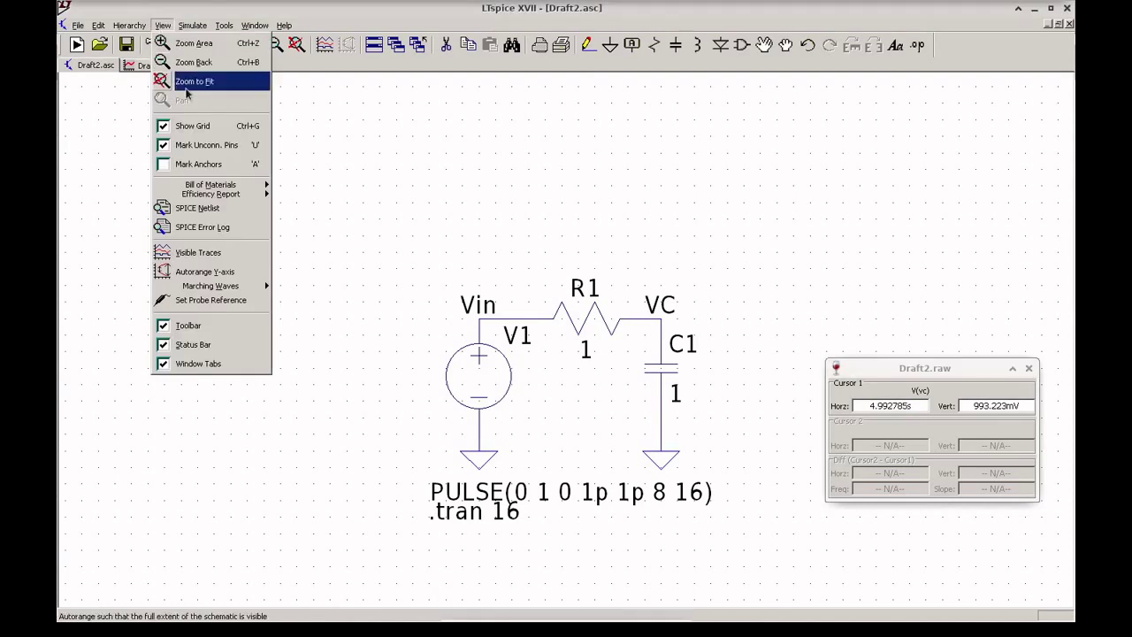
left_click(232, 208)
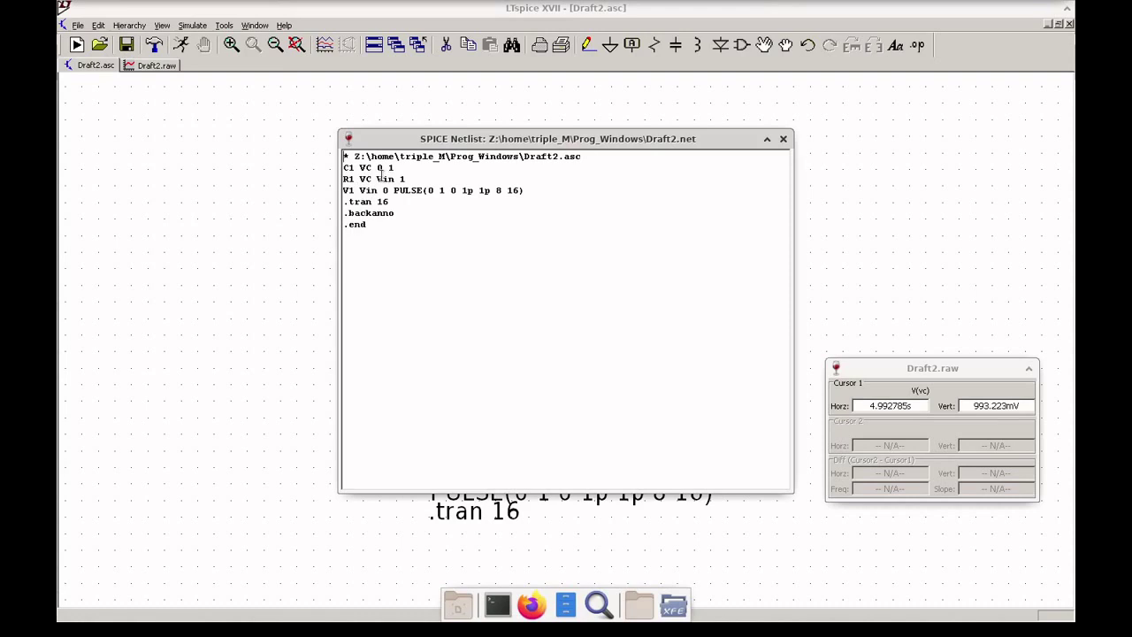
- Close the netlist and reverse R1's orientation in the schematic, placing it back between the Vin and VC nodes
left_click(782, 139)
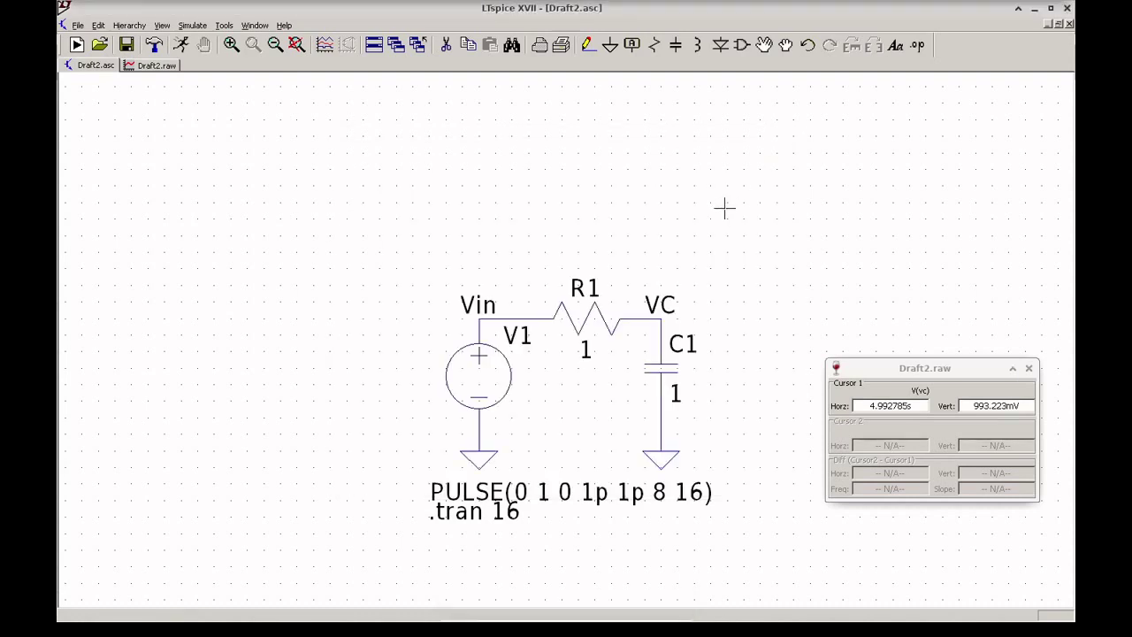
left_click(785, 44)
left_click_drag(556, 268, 614, 389)
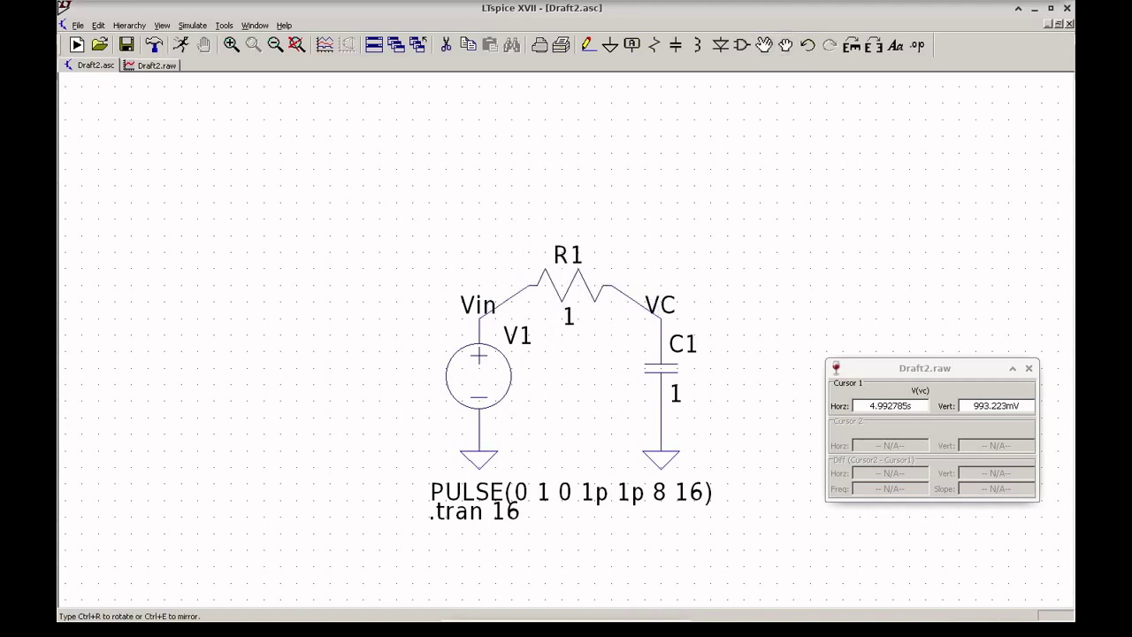
key("Escape")
left_click(764, 44)
left_click_drag(558, 235, 621, 362)
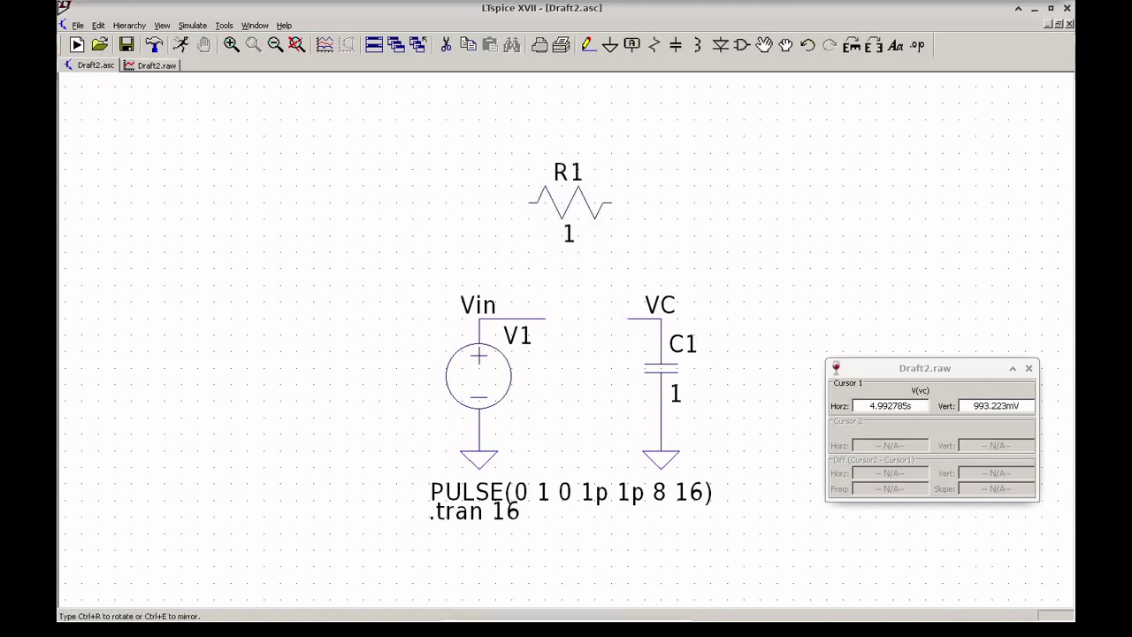
left_click(588, 327)
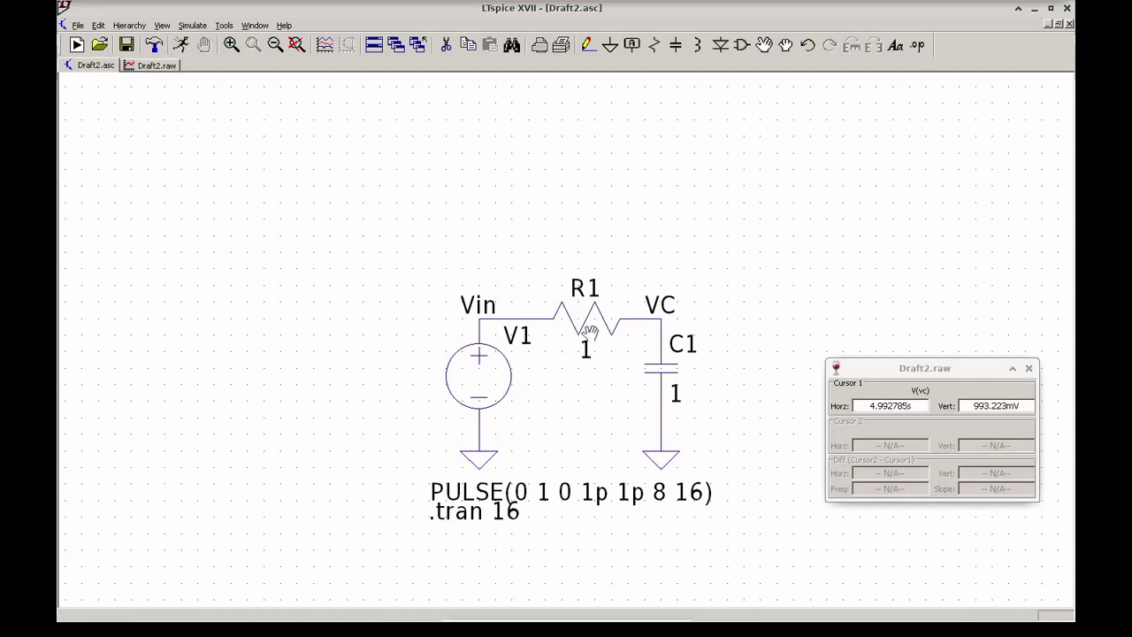
- Open the SPICE netlist again to check the node order of R1, and close it
left_click(160, 26)
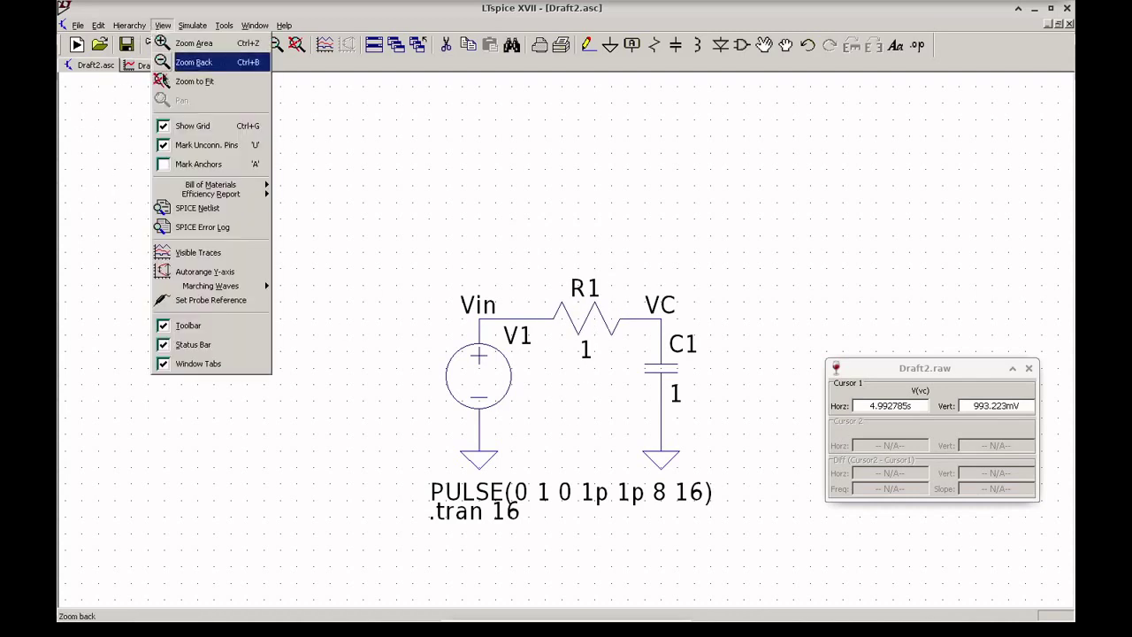
left_click(190, 207)
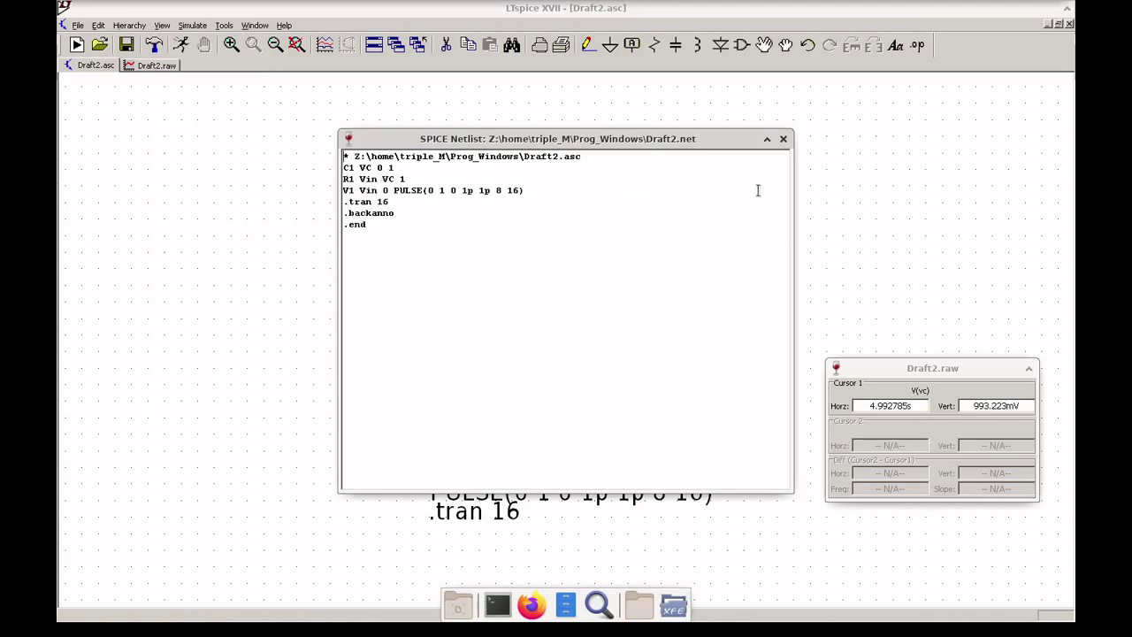
left_click(783, 139)
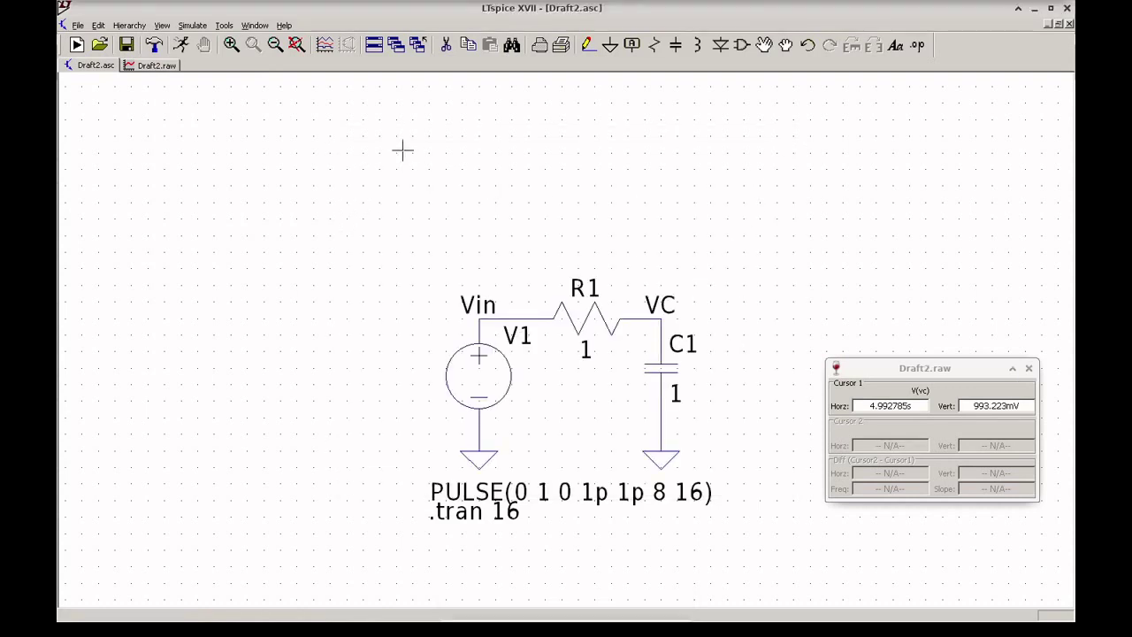
- Rerun the transient simulation and maximize the waveform window
left_click(182, 44)
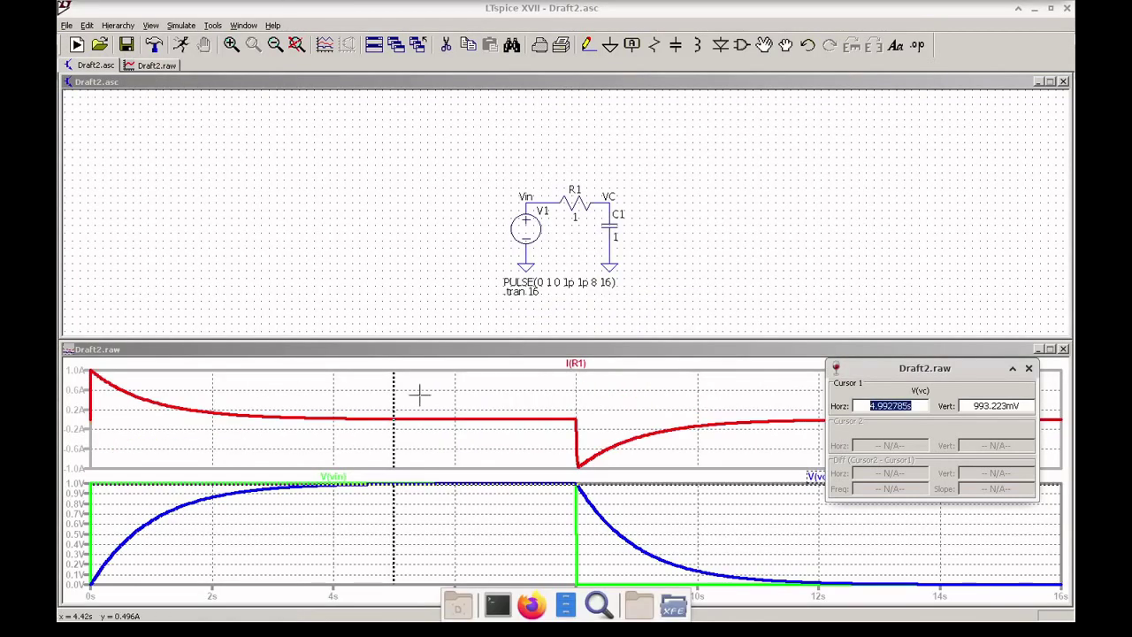
double_click(465, 350)
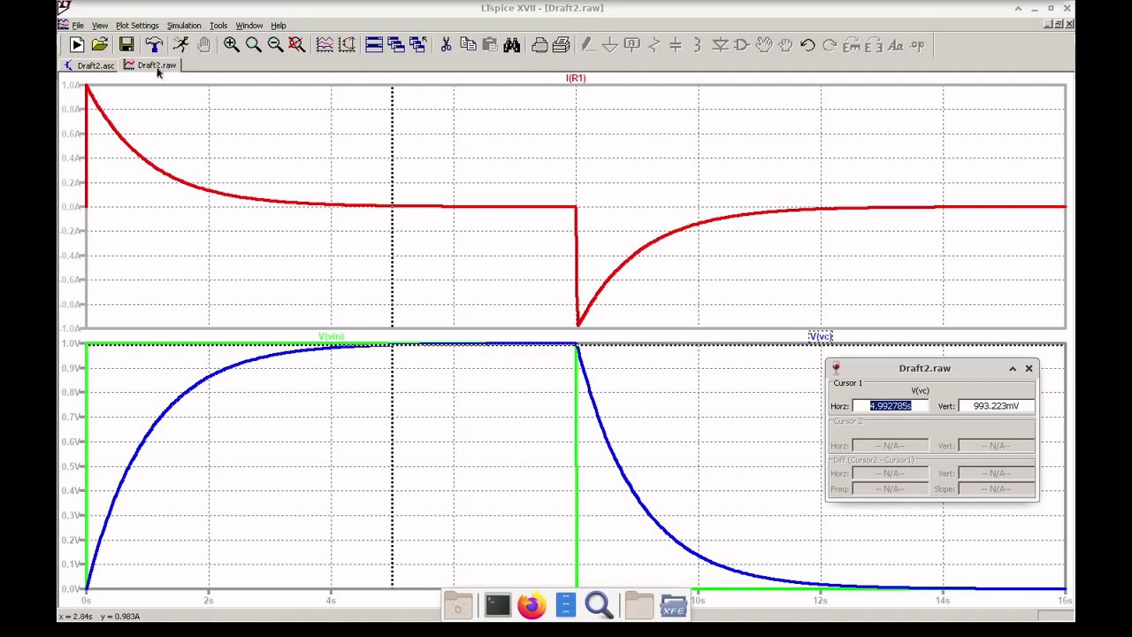
- Return to the RC schematic and zoom it to fit the window for review
left_click(89, 65)
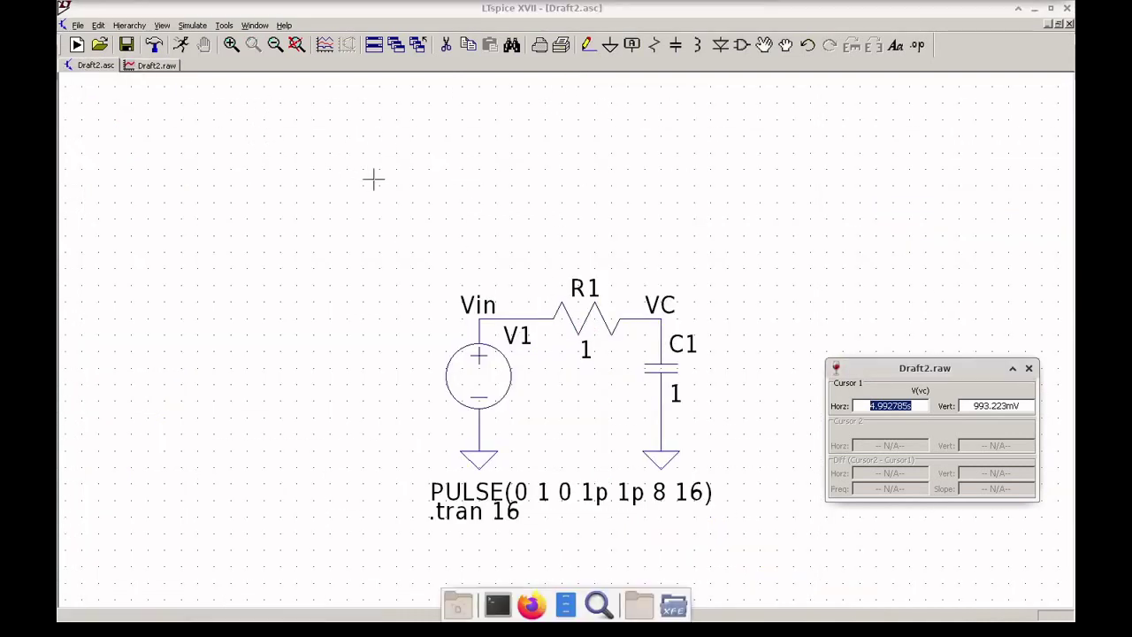
left_click(657, 272)
key("space")
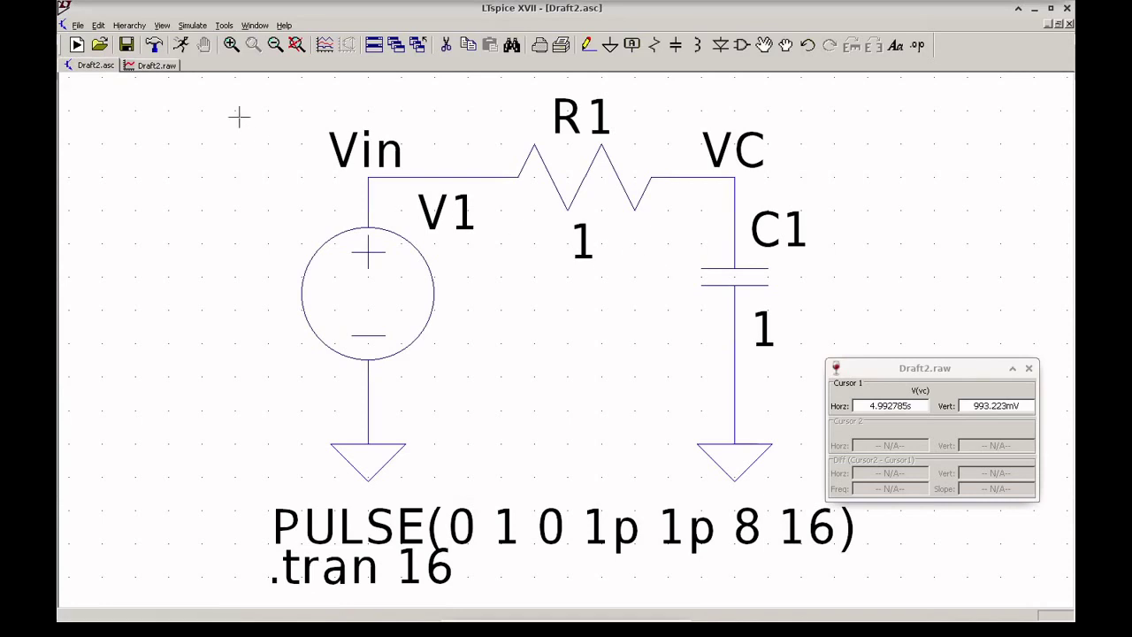
- Go back to the waveforms and move cursor 1 on V(vc) to the start of discharge at about 8.02 s
left_click(154, 65)
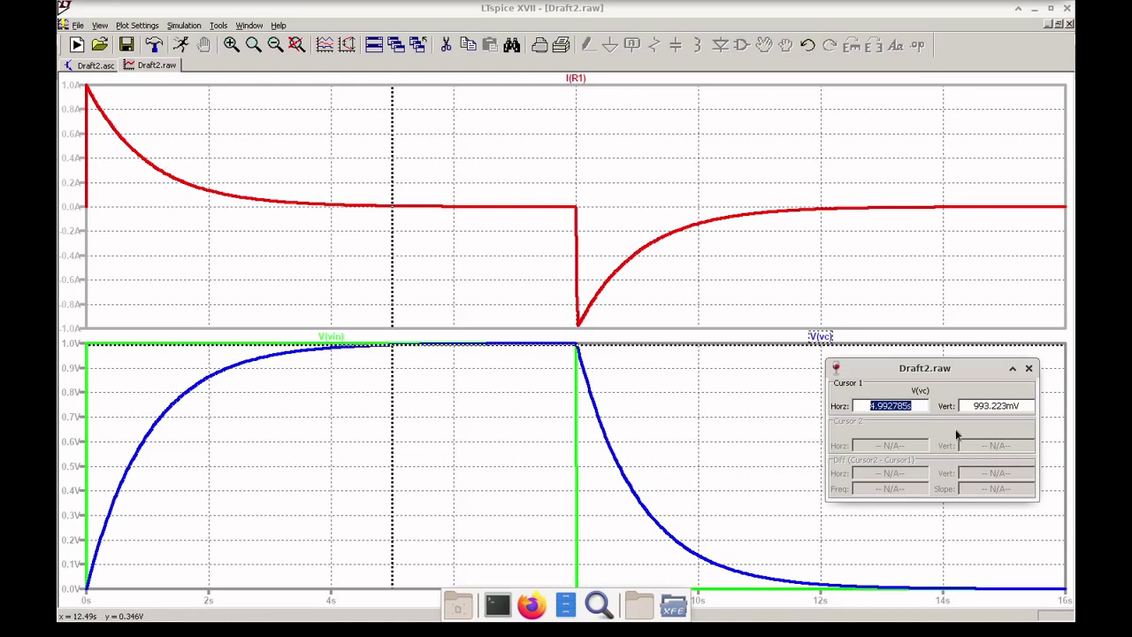
left_click_drag(939, 375, 955, 132)
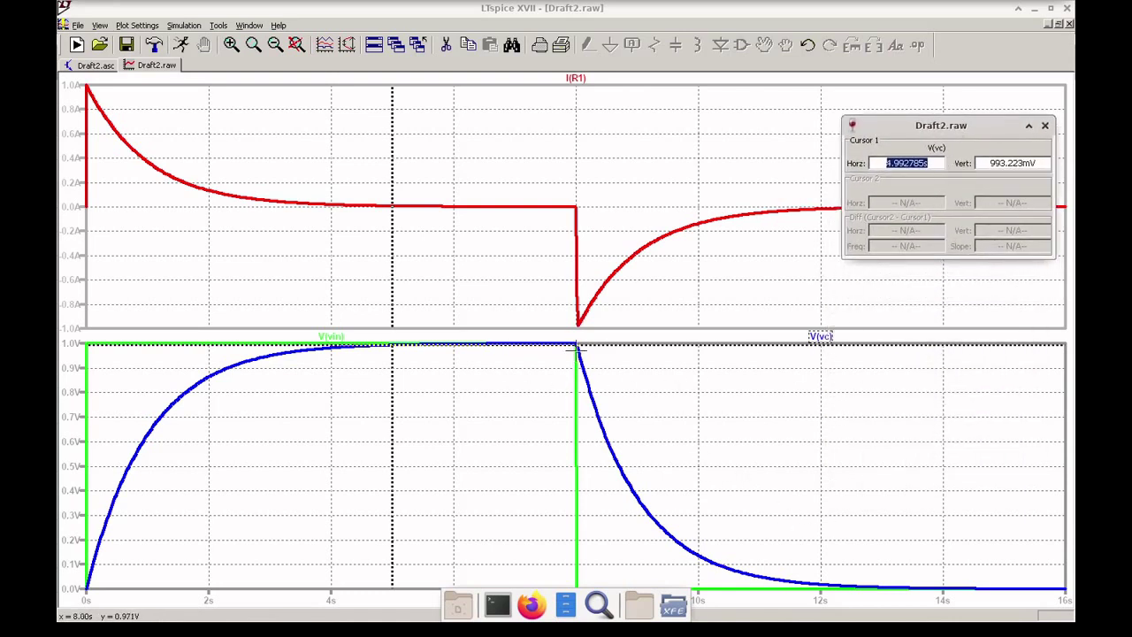
left_click_drag(396, 346, 575, 354)
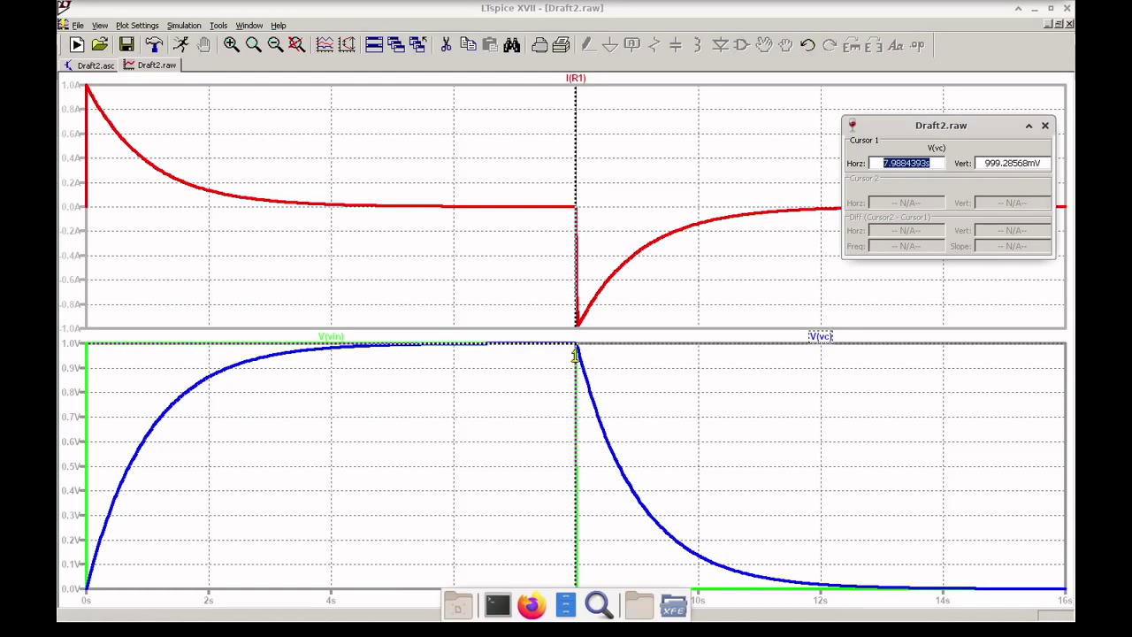
mouse_move(575, 353)
left_mouse_down()
mouse_move(631, 404)
mouse_move(578, 346)
left_mouse_up()
left_click(1008, 163)
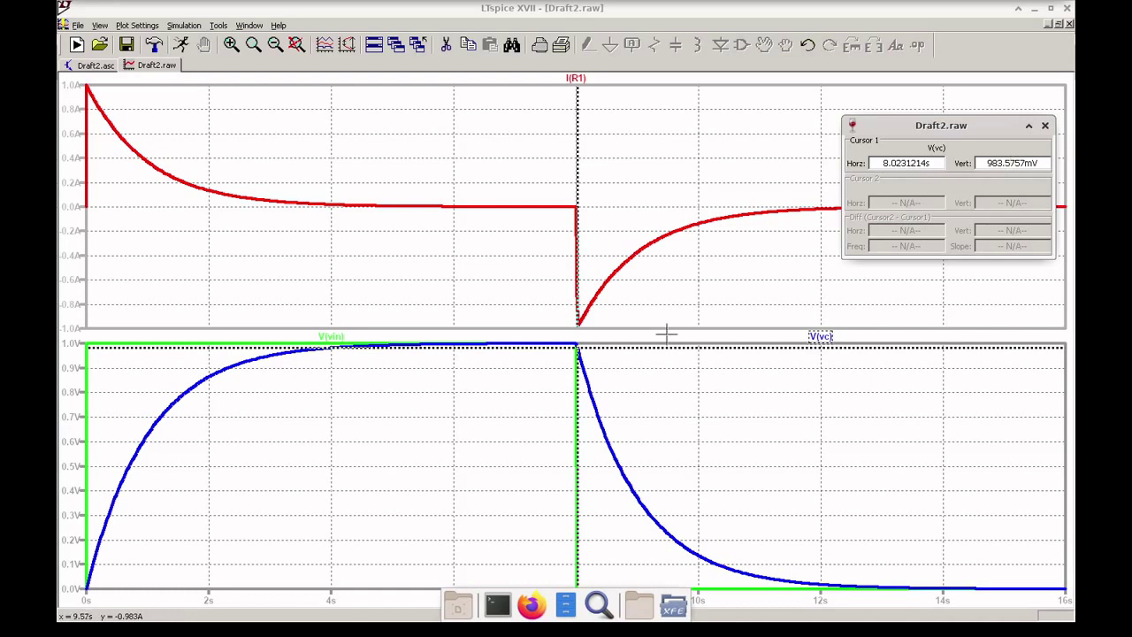
- Trace the V(vc) discharge curve with cursor 1, placing it at about 9.02 s, 10.46 s and 13.01 s
left_click(579, 350)
left_click_drag(579, 350, 637, 377)
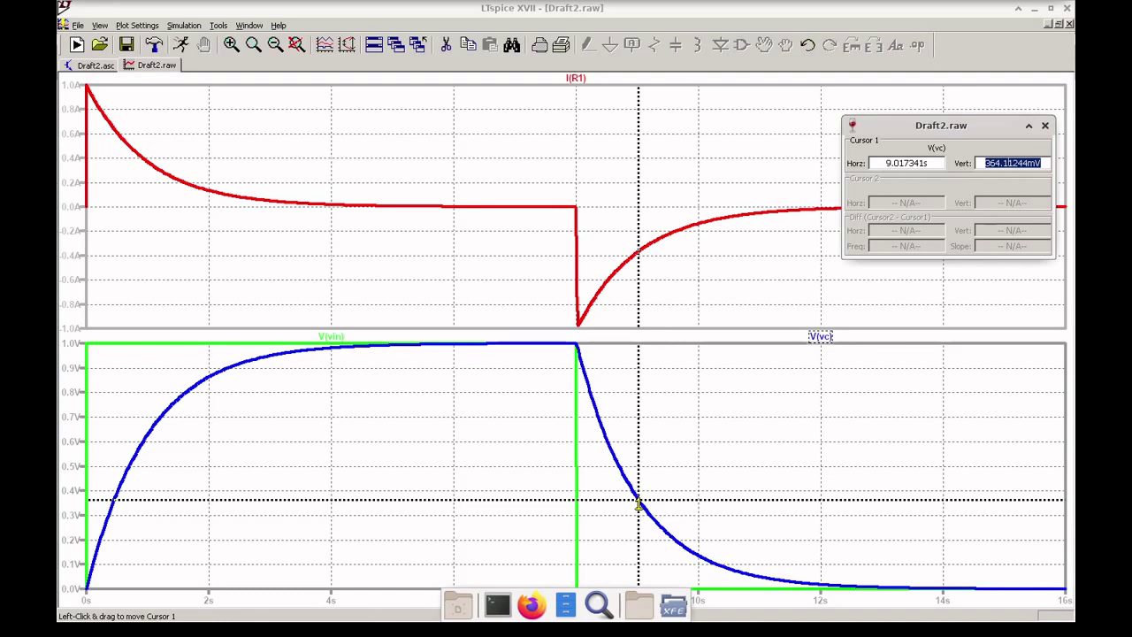
mouse_move(638, 504)
left_mouse_down()
mouse_move(707, 554)
mouse_move(726, 538)
left_mouse_up()
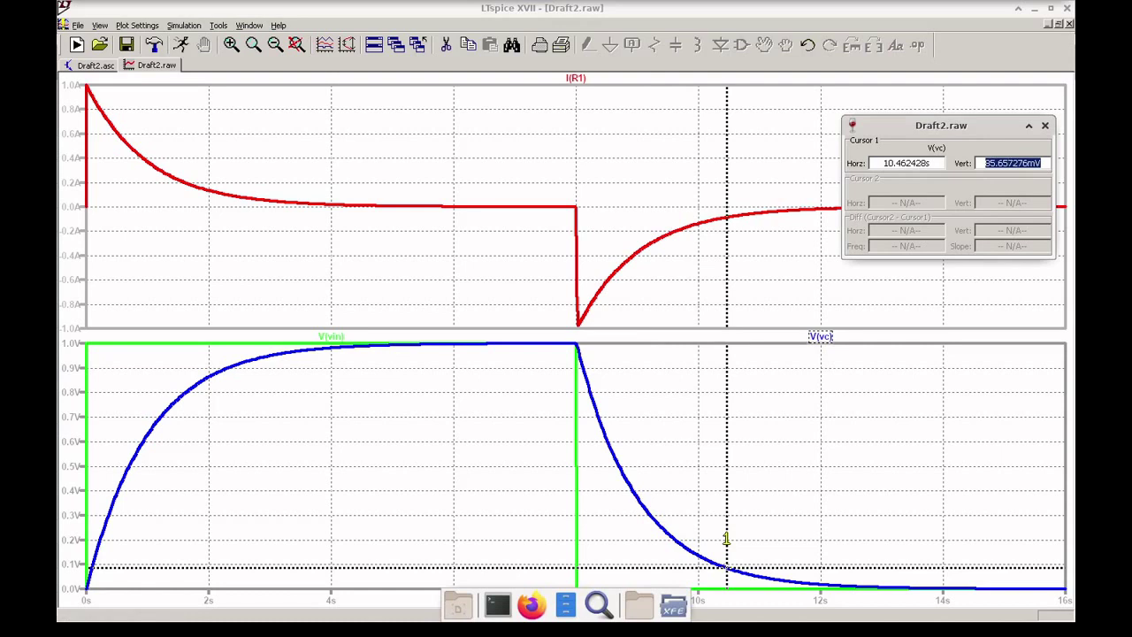
left_click_drag(725, 537, 882, 566)
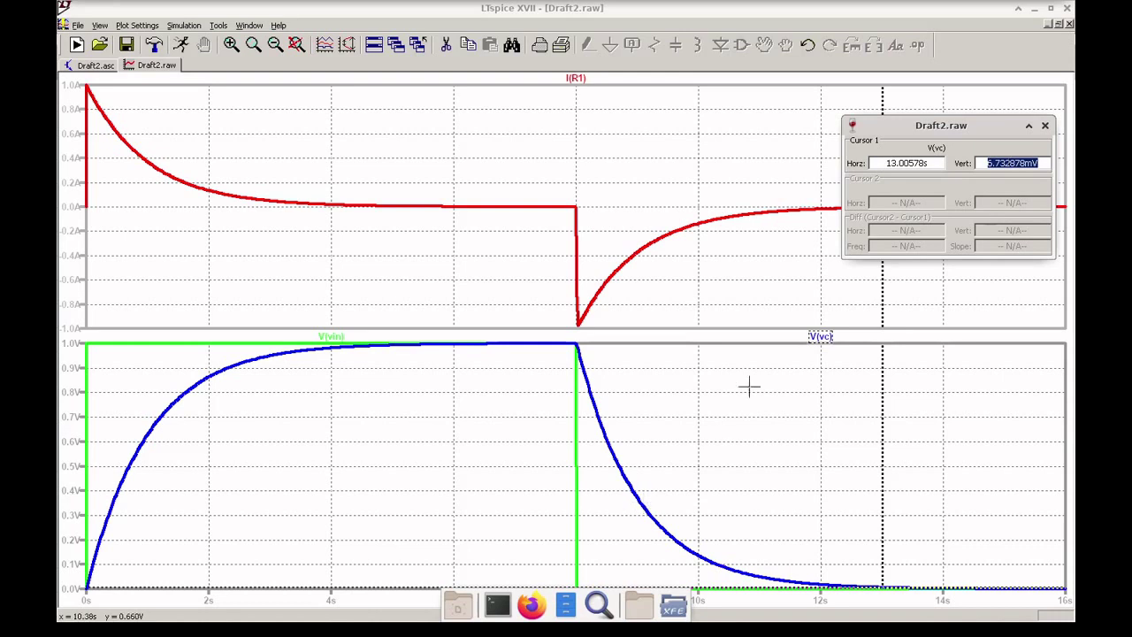
- Attach cursor 2 to the I(R1) trace and align it with cursor 1 at about 13.01 s
left_click_drag(942, 130, 942, 396)
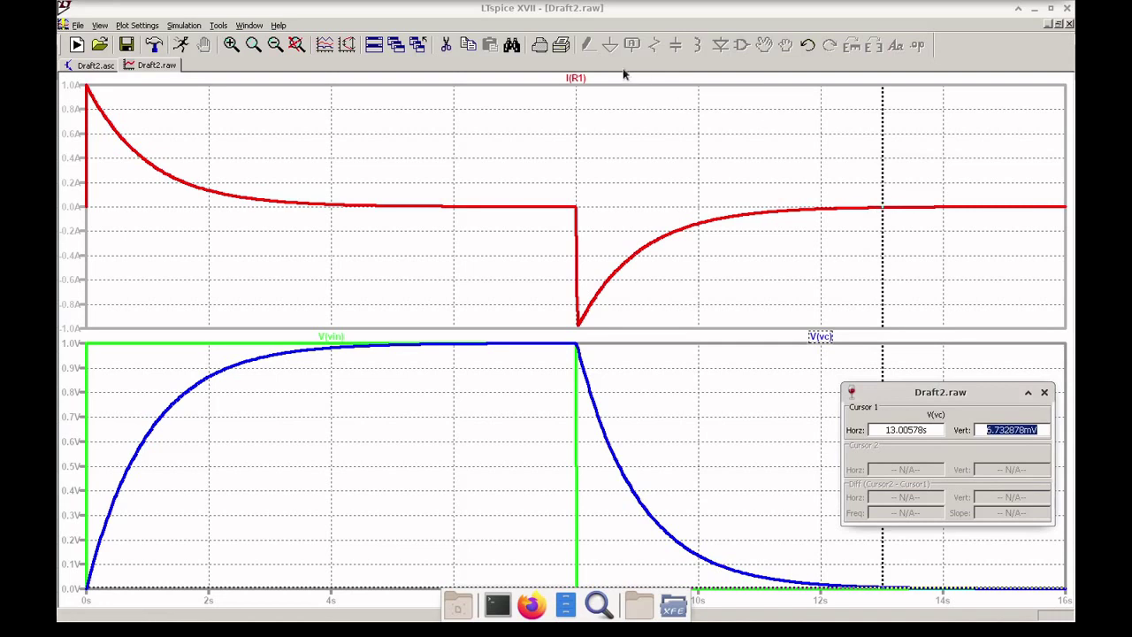
right_click(593, 79)
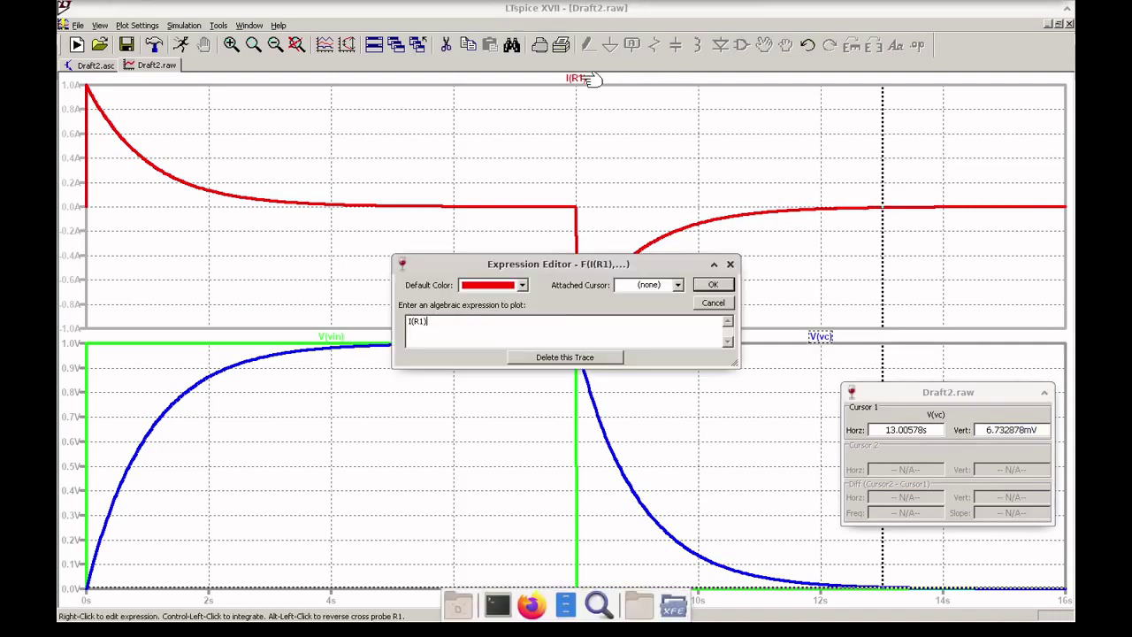
left_click(670, 286)
left_click(665, 326)
left_click(713, 284)
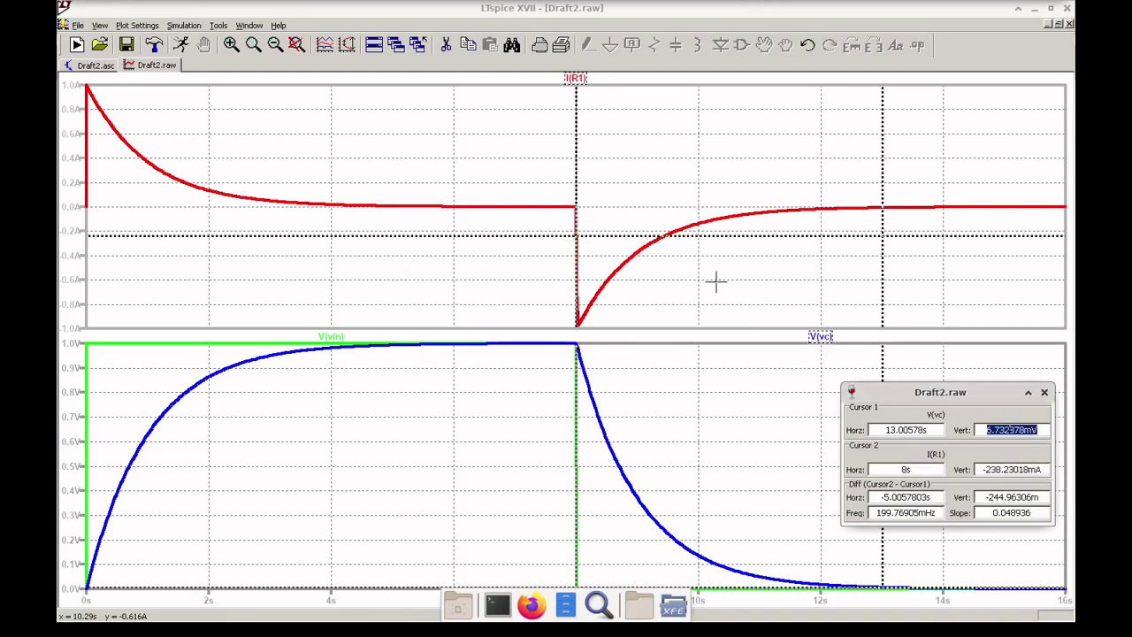
left_click_drag(597, 234, 881, 225)
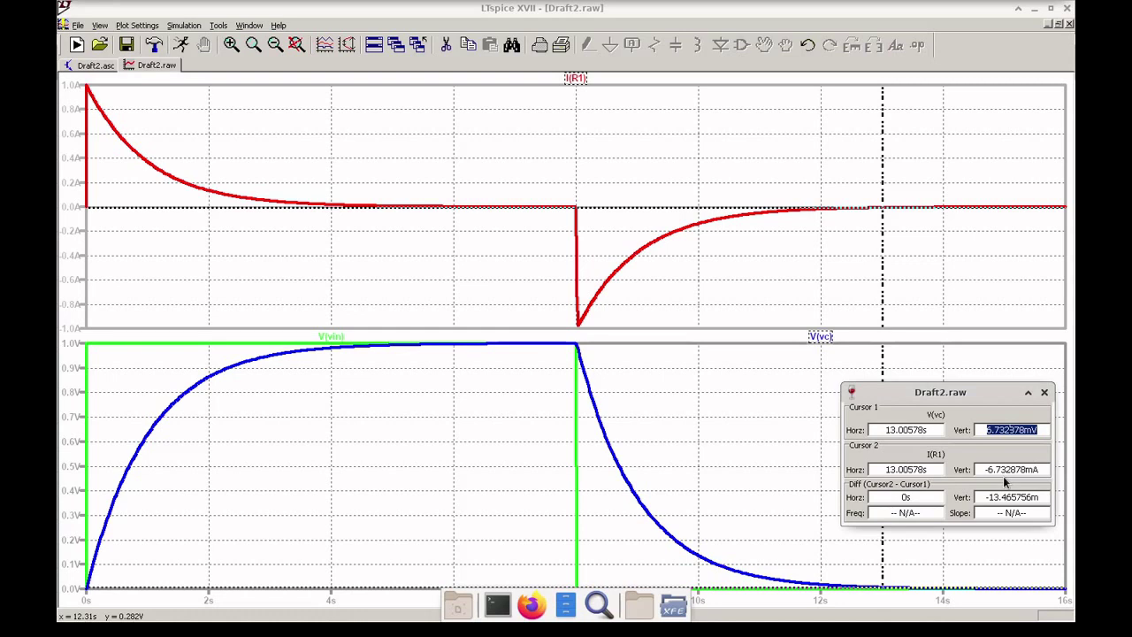
- Return to the schematic and close the cursor readout window
left_click(96, 65)
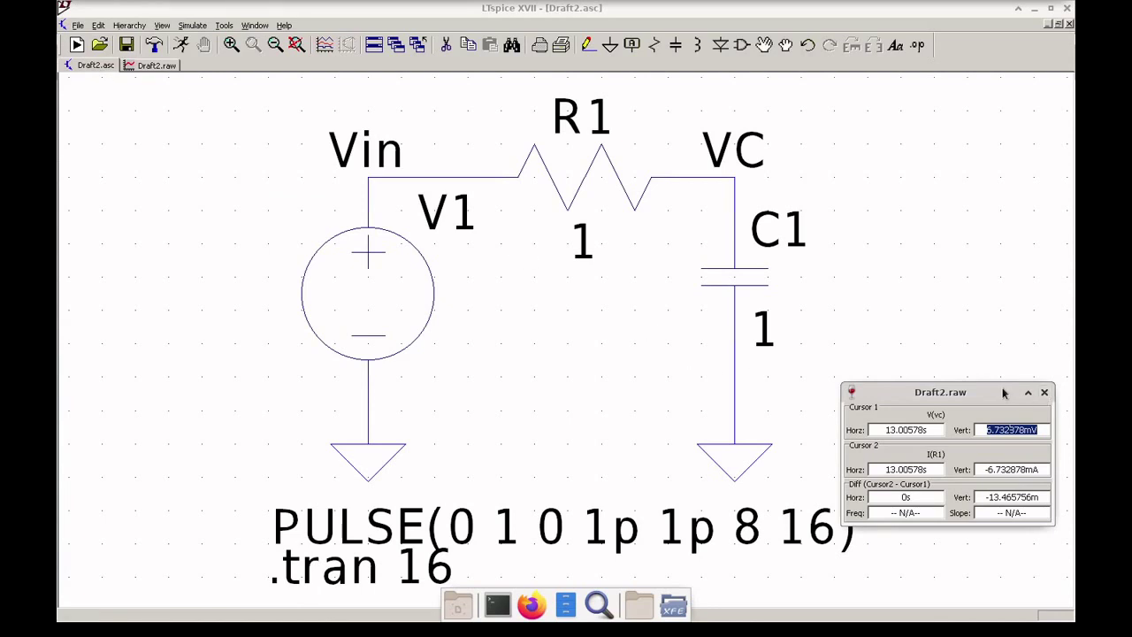
left_click(1044, 393)
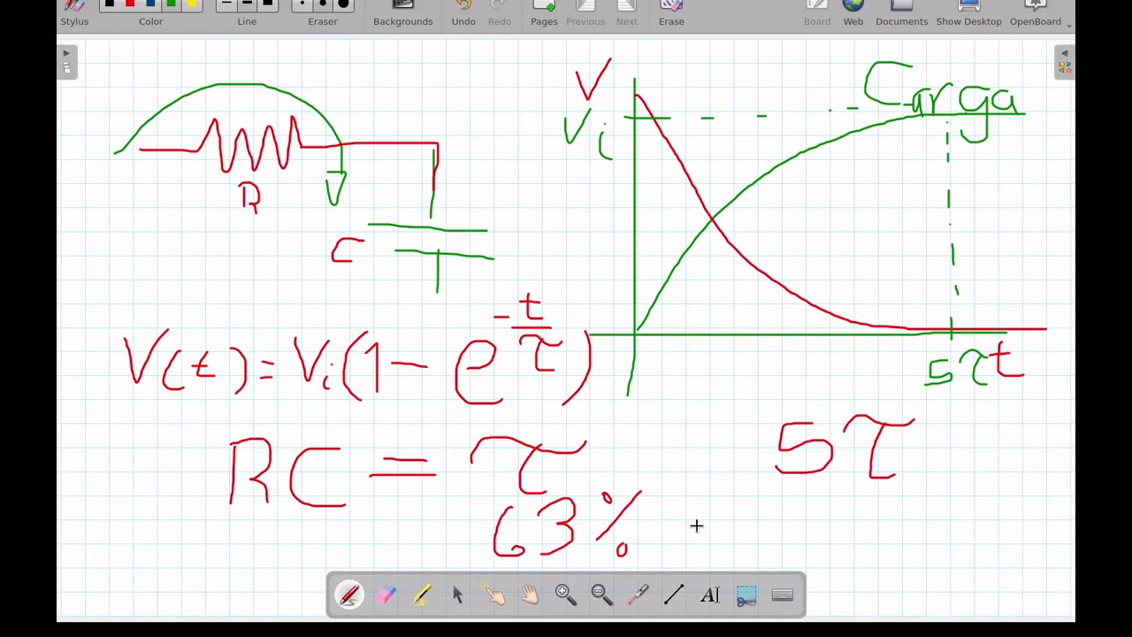
- Switch to OpenBoard and handwrite the discharge equation Vc(t) = Vi e^(-t/τ) in red on the blank page
scroll(696, 526, "down", 10)
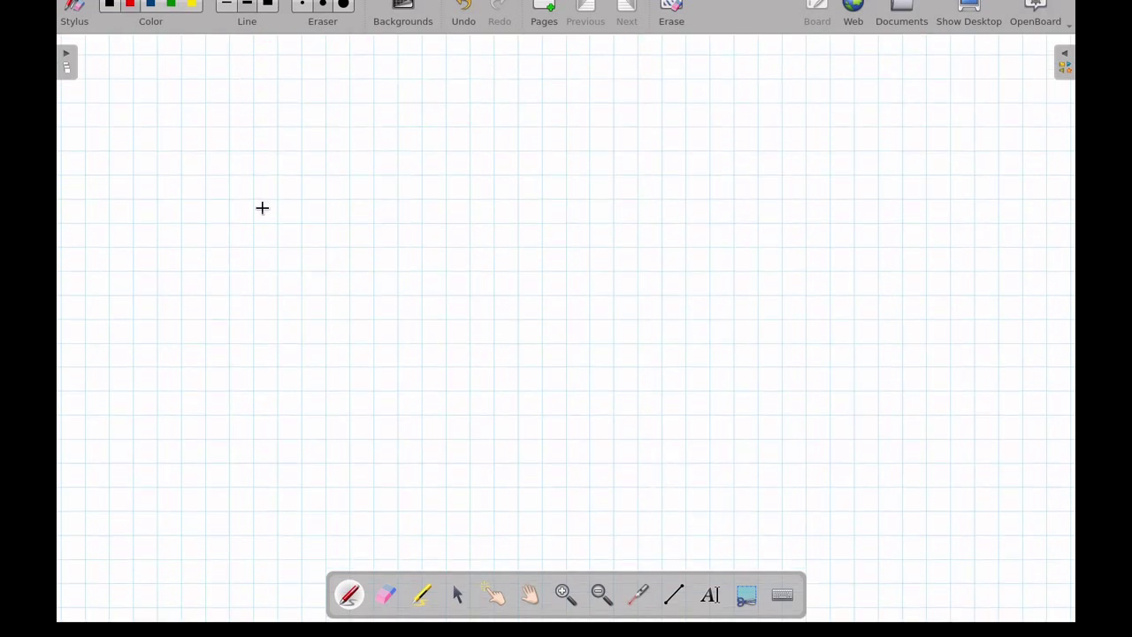
mouse_move(182, 147)
left_mouse_down()
mouse_move(203, 203)
mouse_move(223, 141)
left_mouse_up()
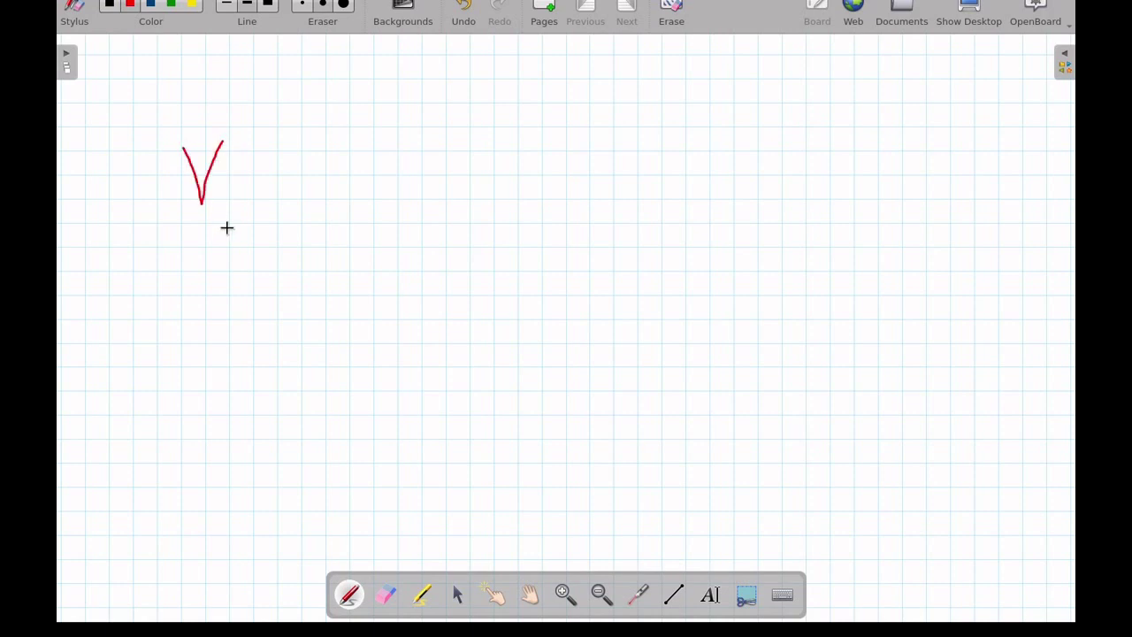
mouse_move(230, 194)
left_mouse_down()
mouse_move(218, 194)
mouse_move(230, 225)
left_mouse_up()
mouse_move(271, 167)
left_mouse_down()
mouse_move(257, 207)
mouse_move(287, 206)
mouse_move(297, 183)
mouse_move(332, 203)
mouse_move(374, 188)
mouse_move(375, 177)
mouse_move(500, 182)
mouse_move(462, 160)
mouse_move(424, 177)
mouse_move(411, 165)
mouse_move(449, 134)
left_mouse_up()
left_click(316, 172)
key("ctrl+z")
mouse_move(458, 188)
left_mouse_down()
mouse_move(470, 211)
mouse_move(531, 179)
mouse_move(497, 224)
mouse_move(550, 234)
left_mouse_up()
left_click(462, 175)
mouse_move(563, 157)
left_mouse_down()
mouse_move(551, 158)
mouse_move(602, 159)
mouse_move(615, 139)
mouse_move(581, 166)
mouse_move(626, 167)
mouse_move(612, 207)
mouse_move(630, 184)
left_mouse_up()
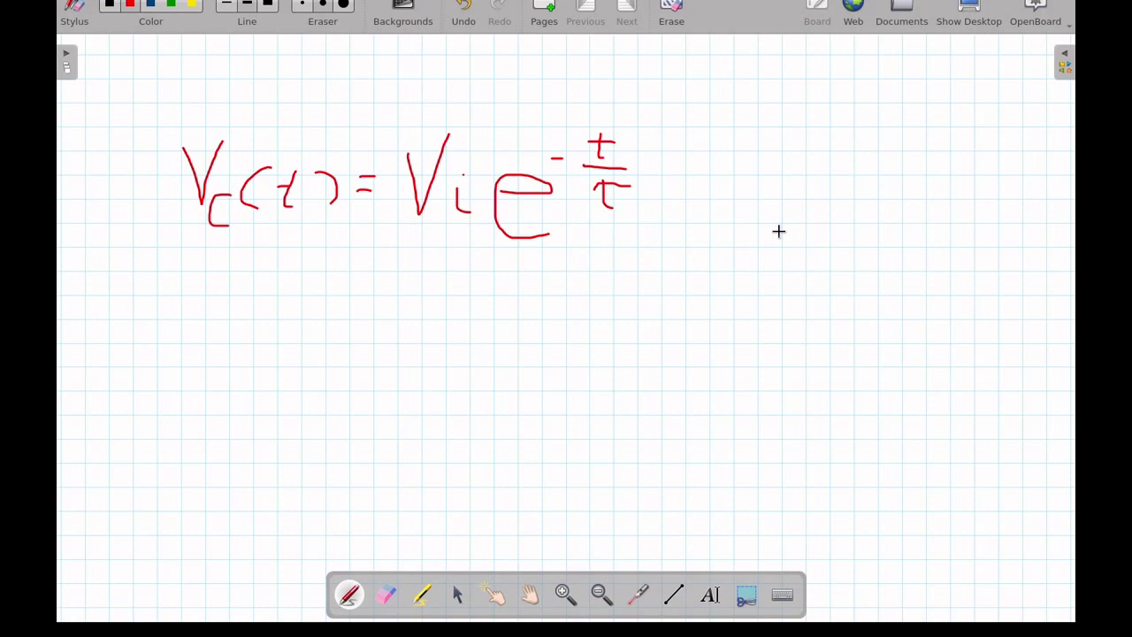
- Underline the R of the RC = τ equation on the first whiteboard page in red
scroll(778, 231, "up", 5)
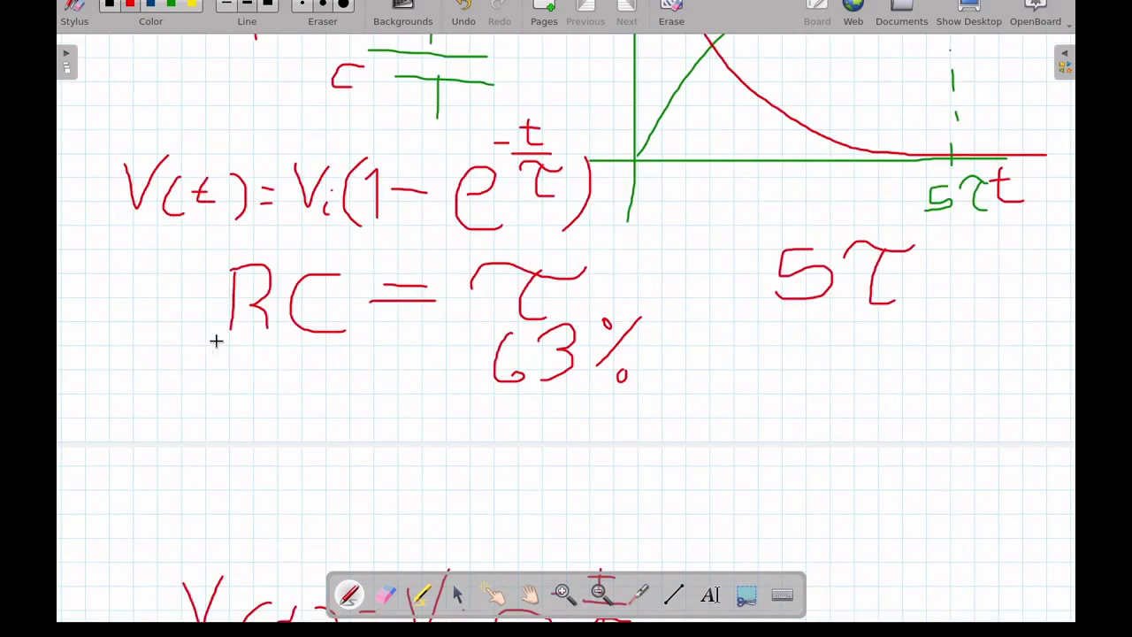
left_click_drag(209, 349, 281, 355)
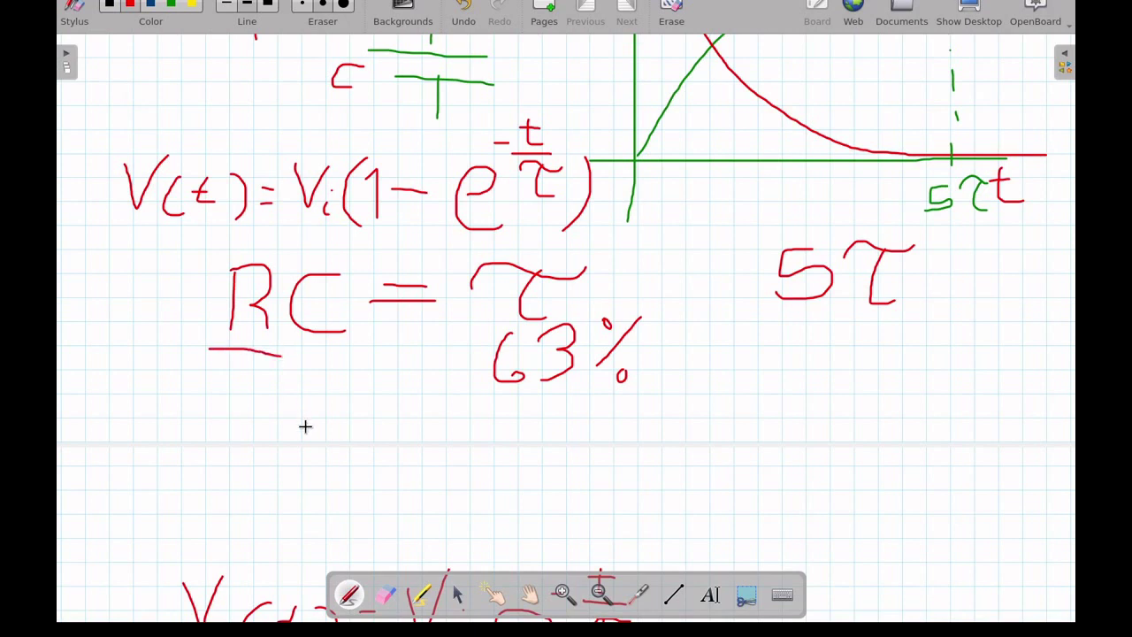